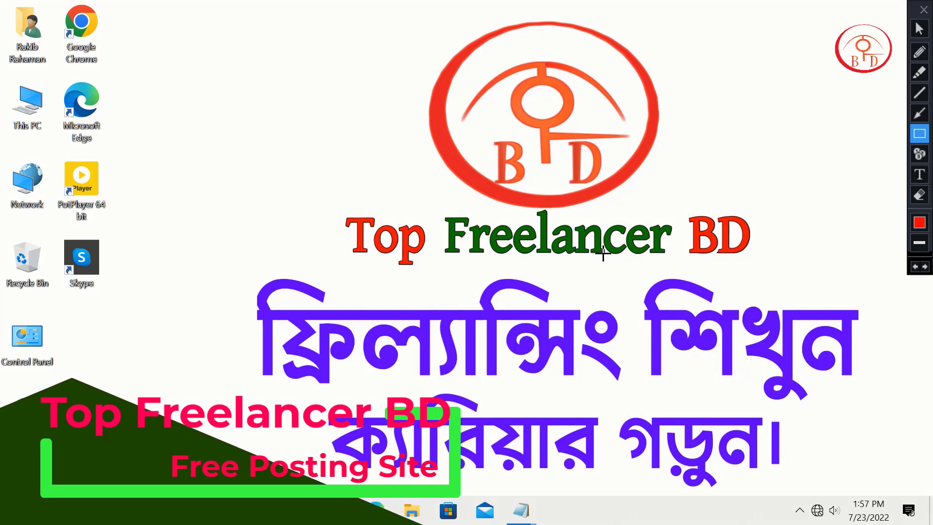
Step: Outline the channel name and slogan on the desktop wallpaper with red rectangles, and leave the annotation overlay
left_click_drag(272, 213, 371, 256)
mouse_move(416, 278)
left_mouse_down()
mouse_move(694, 463)
mouse_move(855, 486)
mouse_move(277, 244)
mouse_move(258, 220)
mouse_move(265, 213)
mouse_move(552, 407)
mouse_move(830, 496)
mouse_move(892, 486)
mouse_move(872, 486)
mouse_move(877, 491)
left_mouse_up()
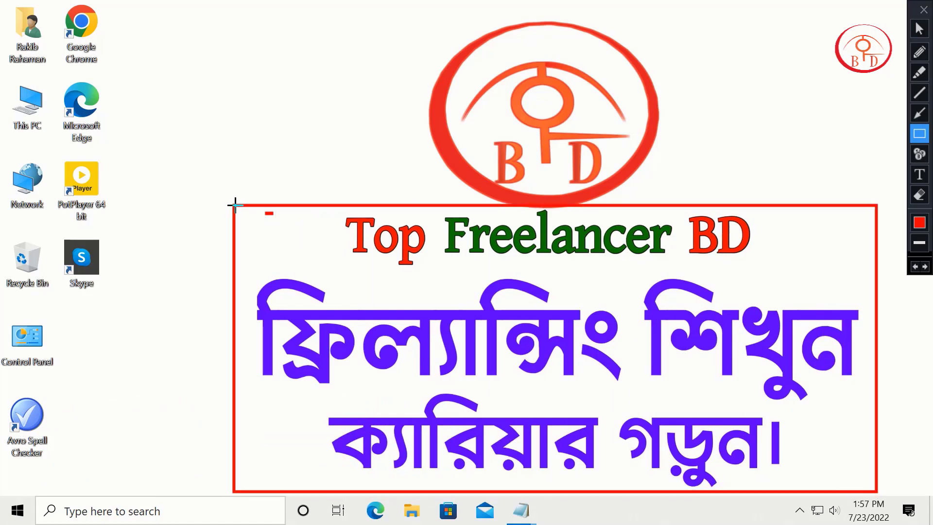
left_click_drag(288, 249, 877, 487)
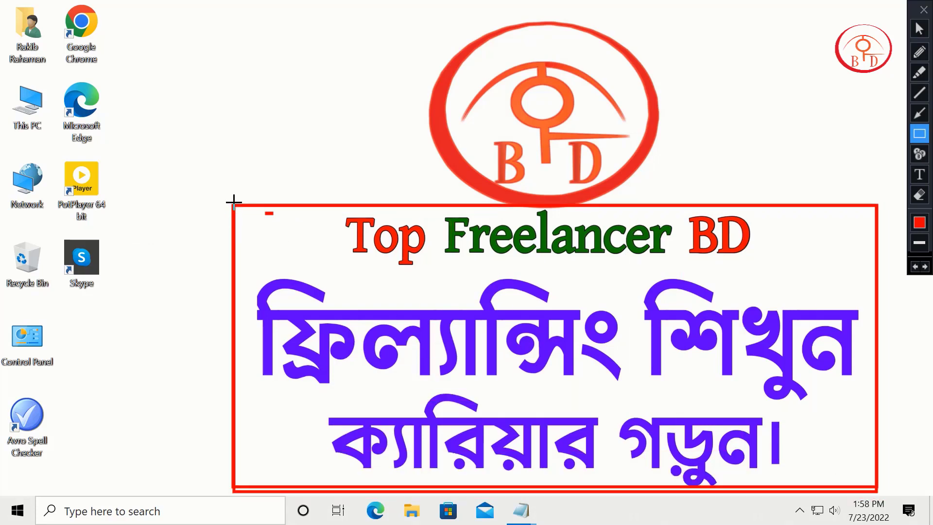
left_click_drag(234, 201, 859, 491)
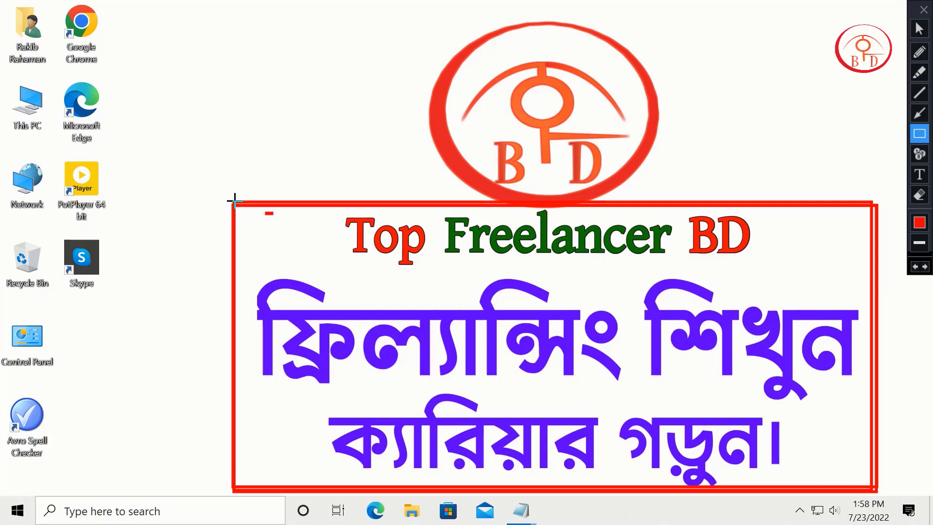
left_click_drag(235, 201, 875, 487)
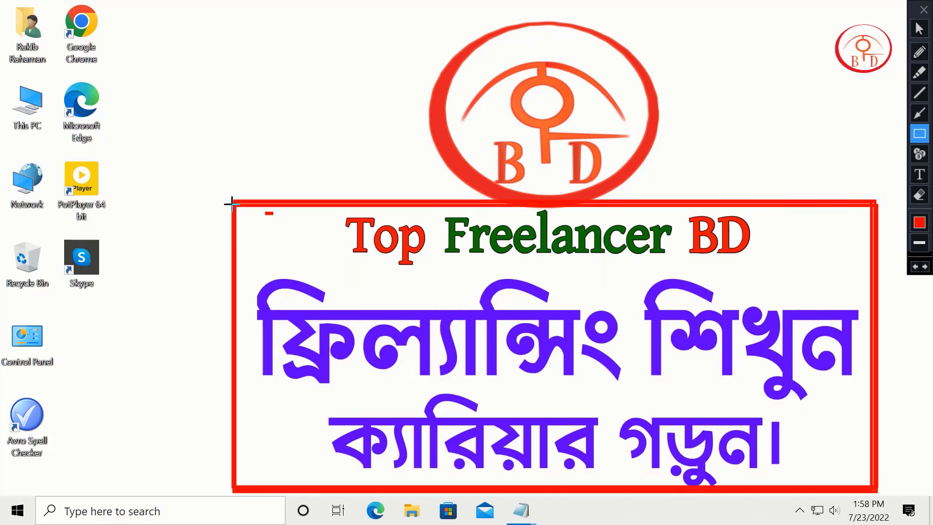
left_click_drag(233, 203, 875, 489)
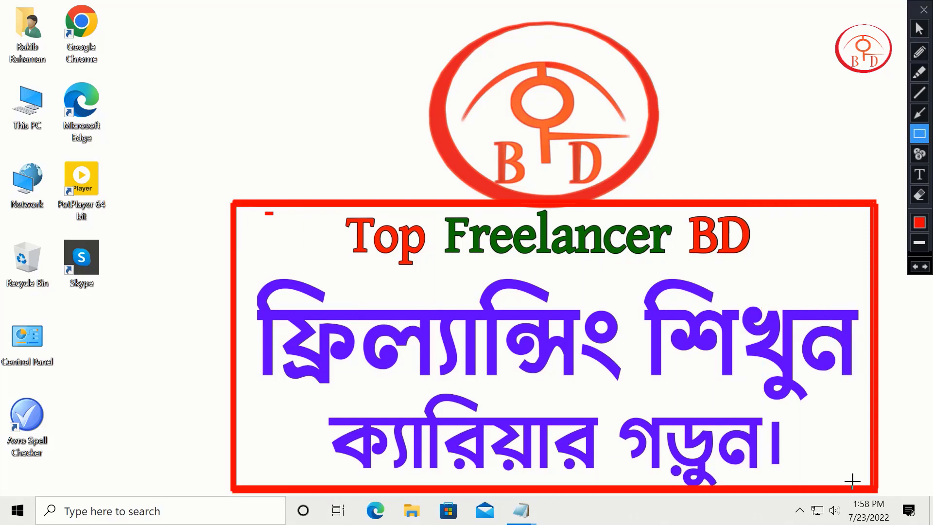
key("Escape")
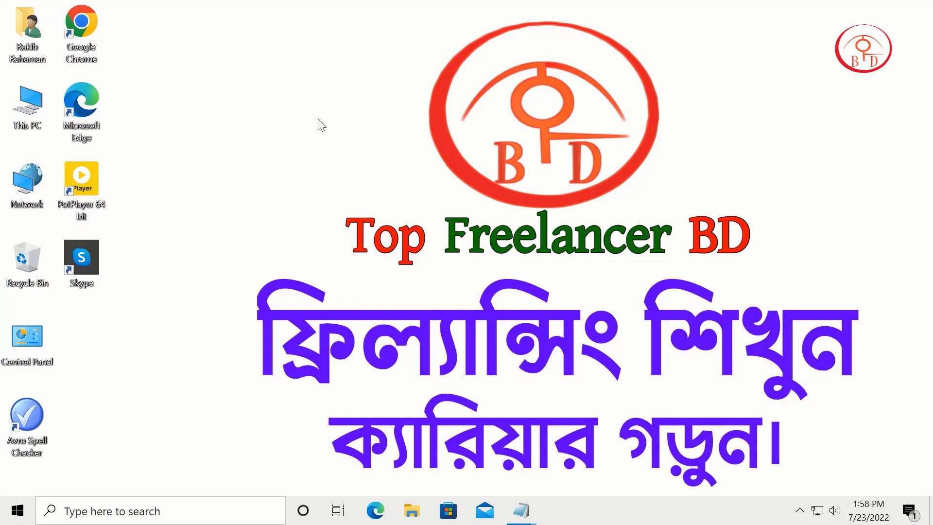
Step: Refresh the Windows desktop and launch Google Chrome
right_click(319, 119)
left_click(362, 161)
right_click(310, 149)
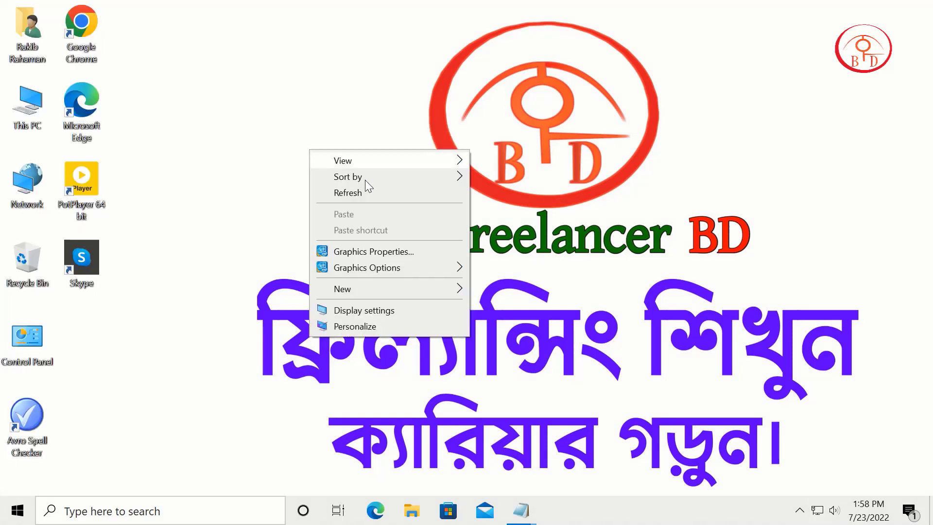
left_click(339, 193)
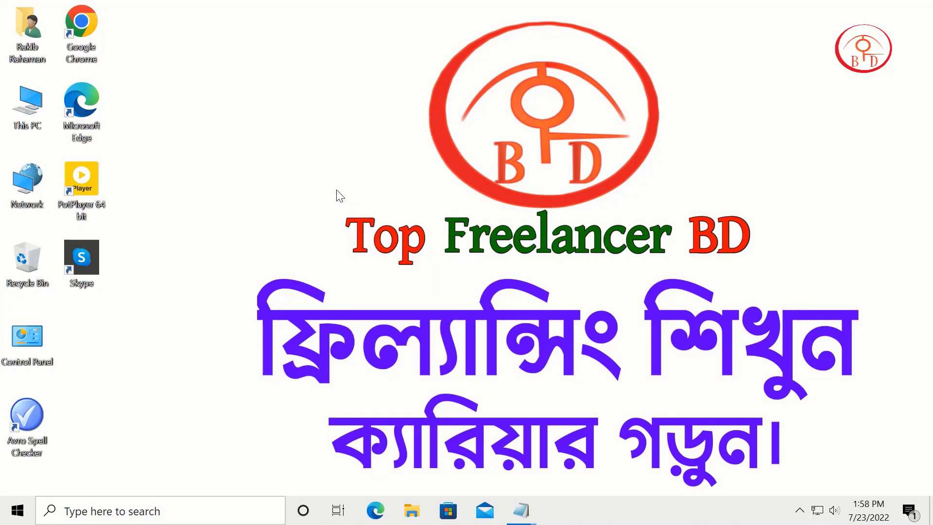
double_click(93, 34)
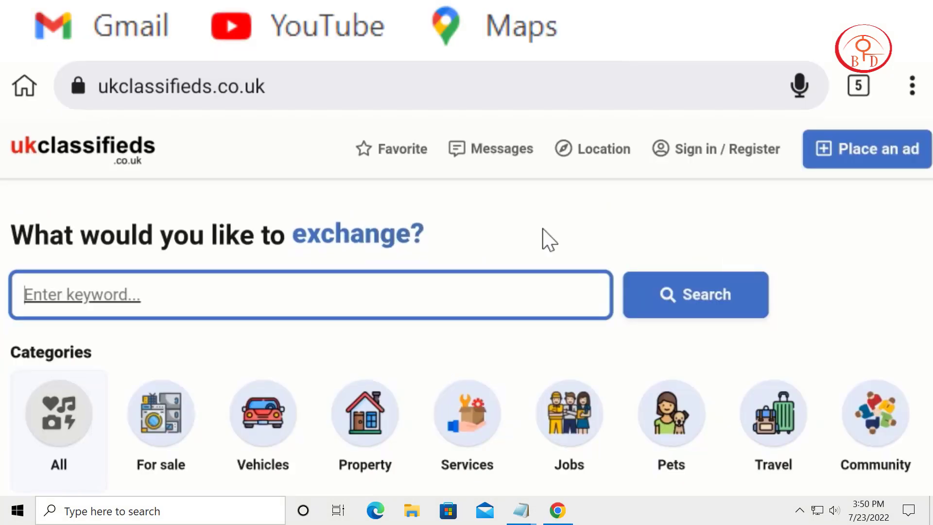
Step: Examine the free classified ad categories and their subcategories on the ukclassifieds.co.uk home page
scroll(856, 228, "down", 3)
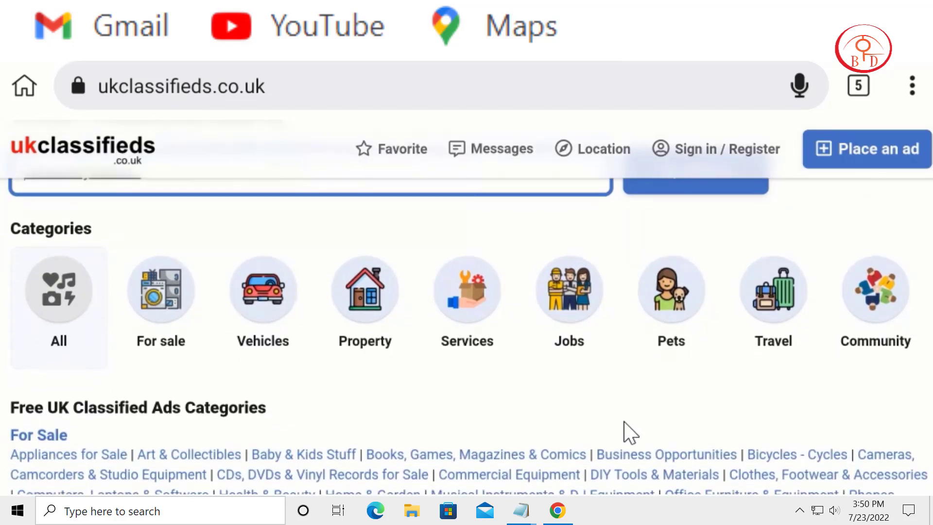
scroll(736, 232, "down", 4)
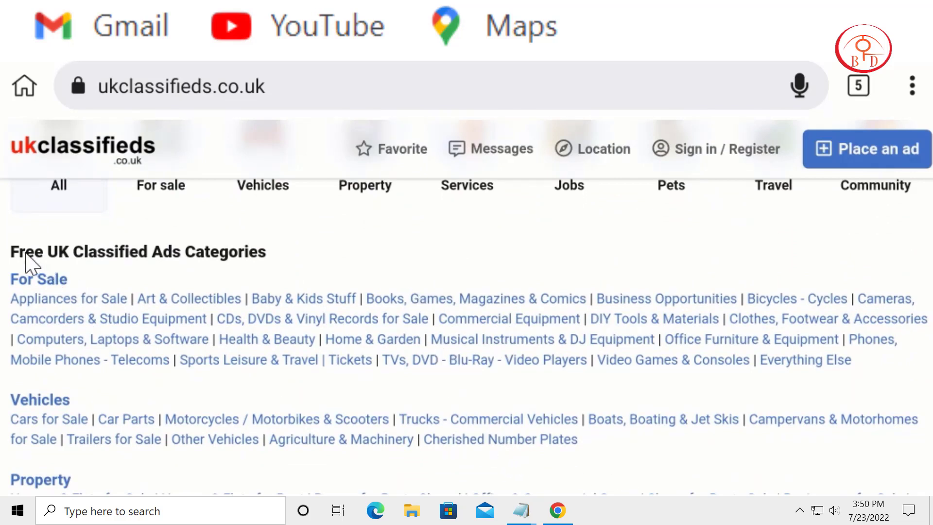
scroll(393, 222, "down", 1)
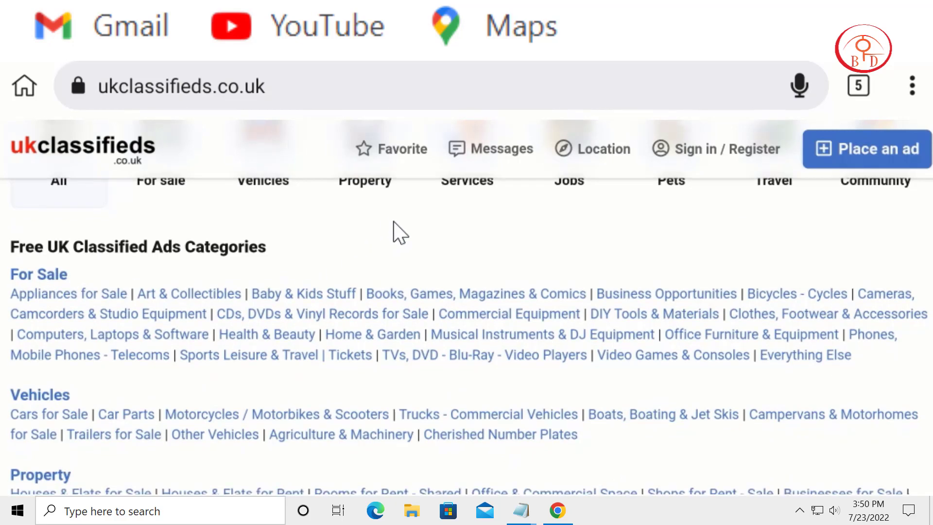
scroll(669, 350, "down", 3)
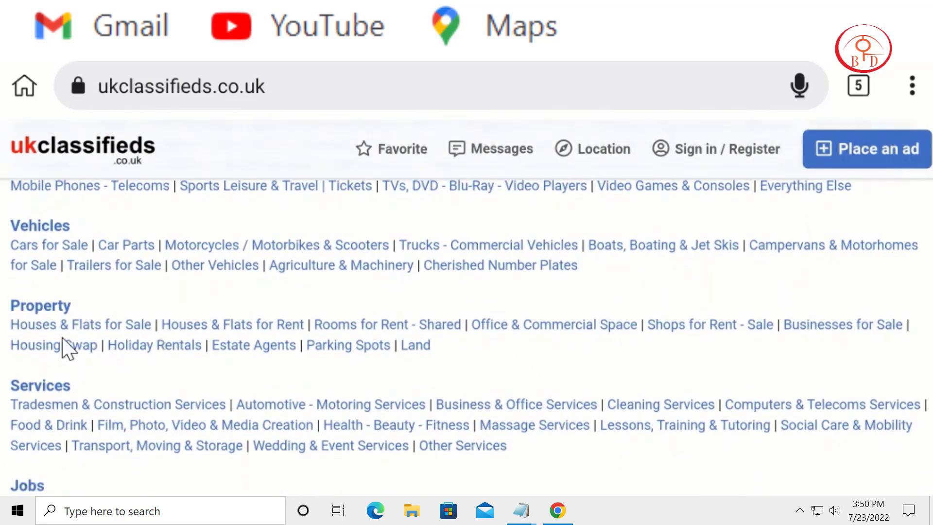
scroll(346, 262, "down", 3)
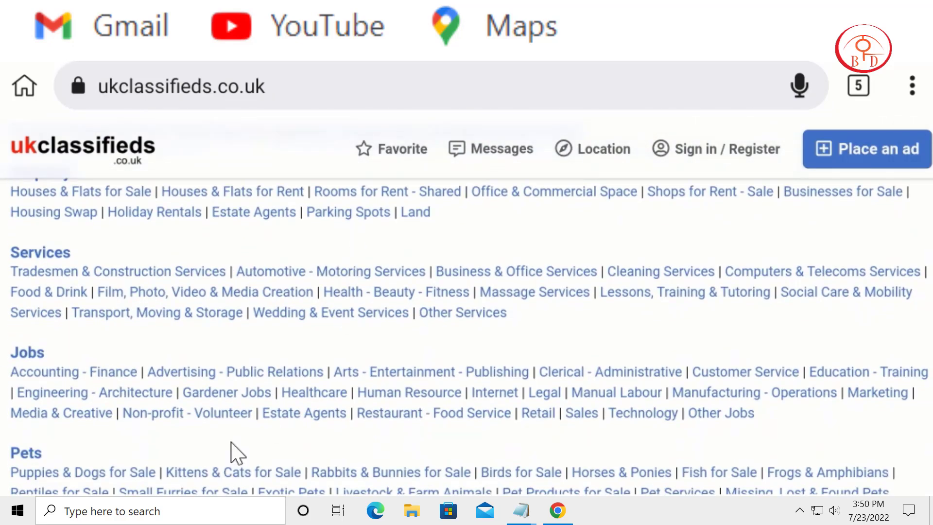
scroll(233, 450, "down", 5)
scroll(364, 262, "down", 6)
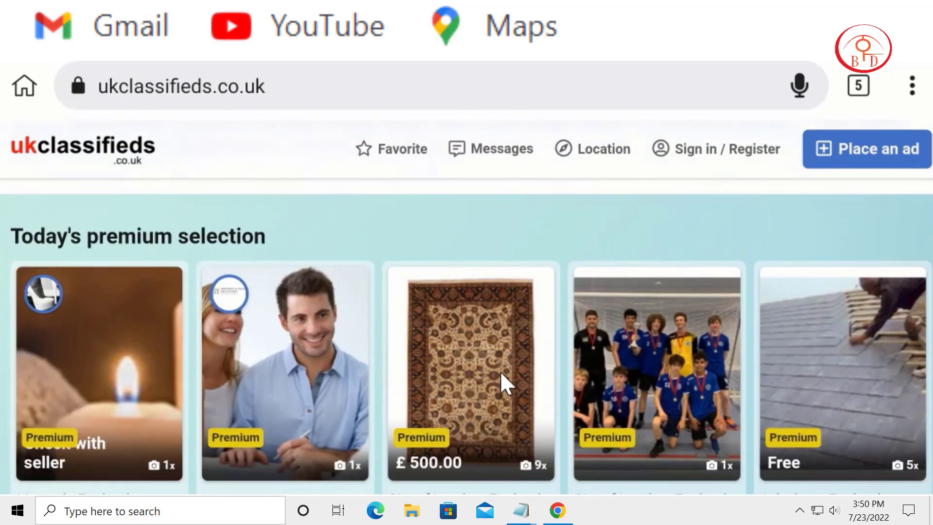
Step: Examine today's premium selection and the regular ads listed below it on the home page
scroll(584, 235, "down", 3)
scroll(172, 398, "up", 1)
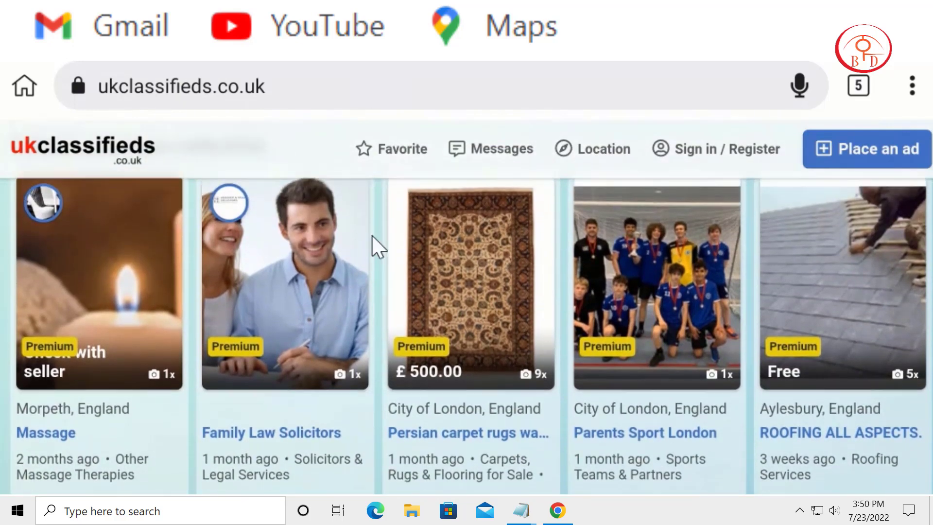
scroll(512, 249, "down", 6)
scroll(553, 297, "down", 3)
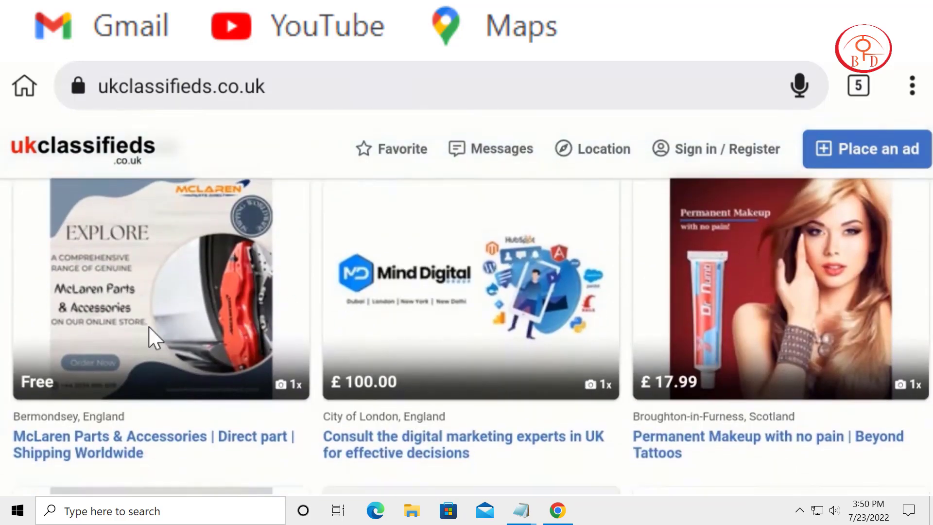
scroll(748, 304, "down", 3)
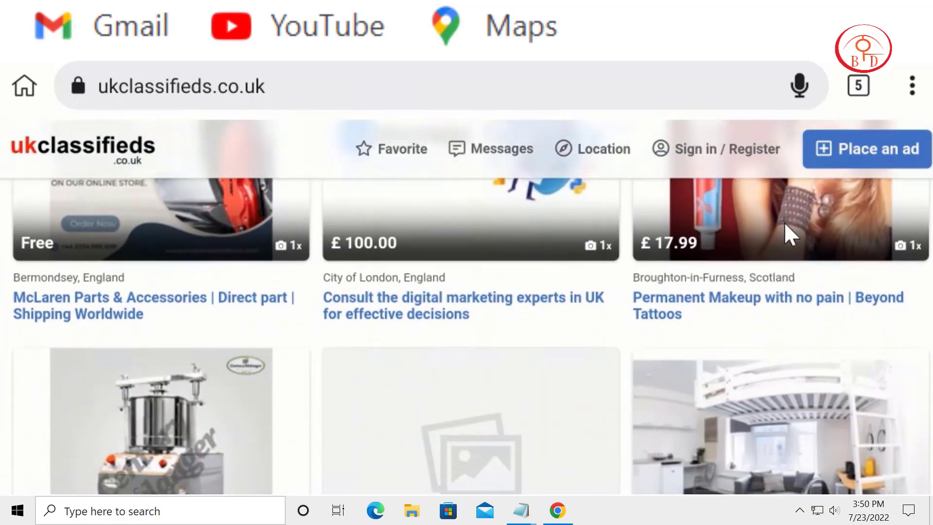
scroll(787, 235, "up", 3)
scroll(777, 383, "down", 5)
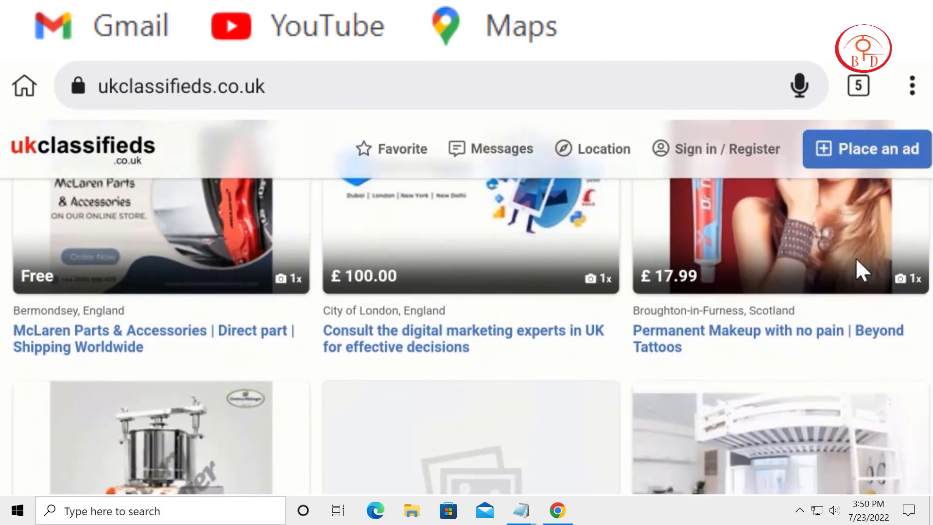
scroll(779, 431, "down", 7)
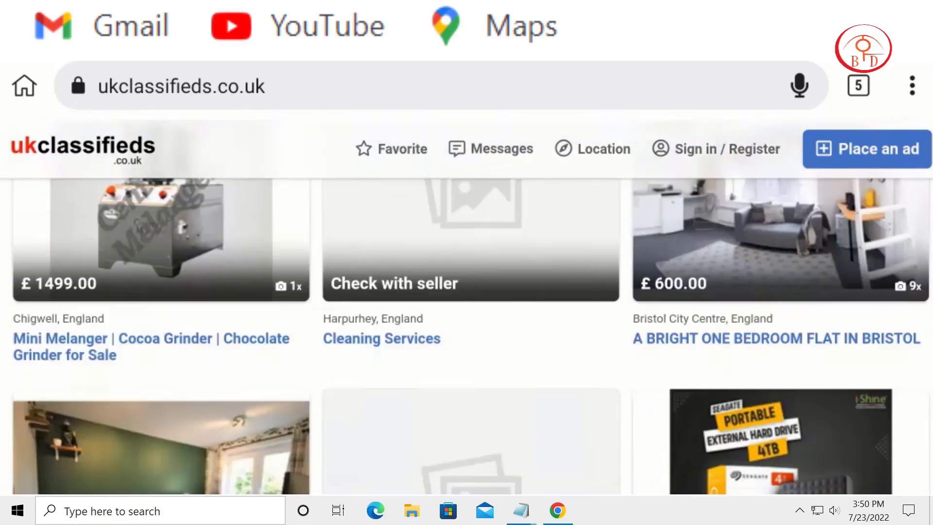
scroll(646, 408, "down", 3)
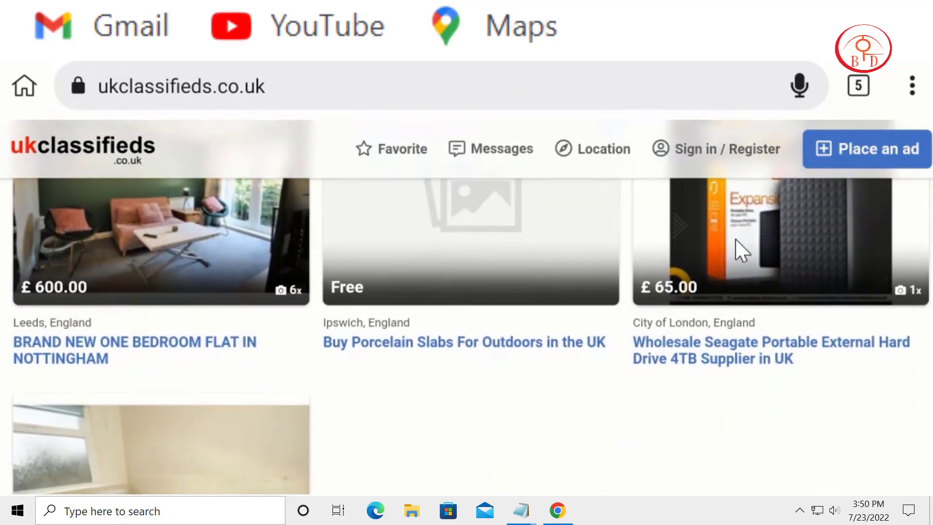
scroll(640, 402, "down", 4)
scroll(571, 317, "up", 20)
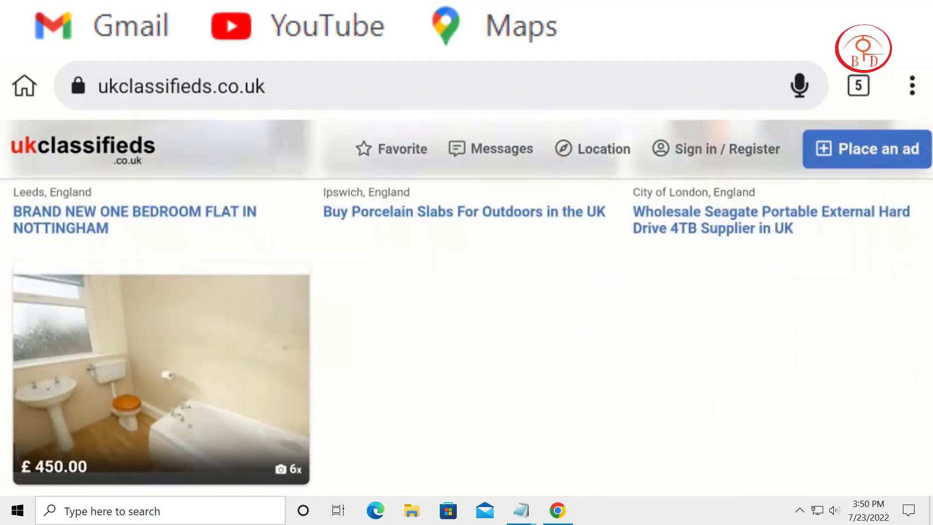
Step: Search the classified ads from the home page for the keyword "aMAZON"
scroll(299, 202, "up", 6)
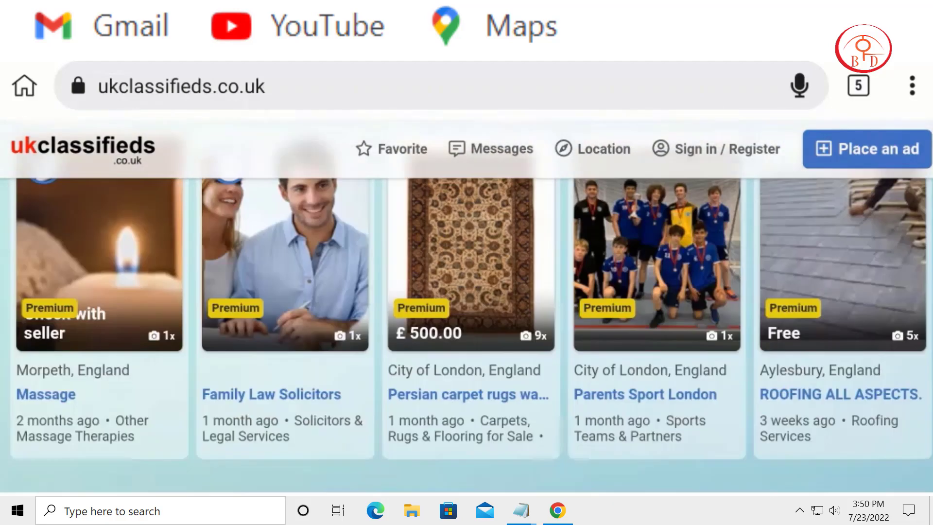
scroll(325, 249, "up", 4)
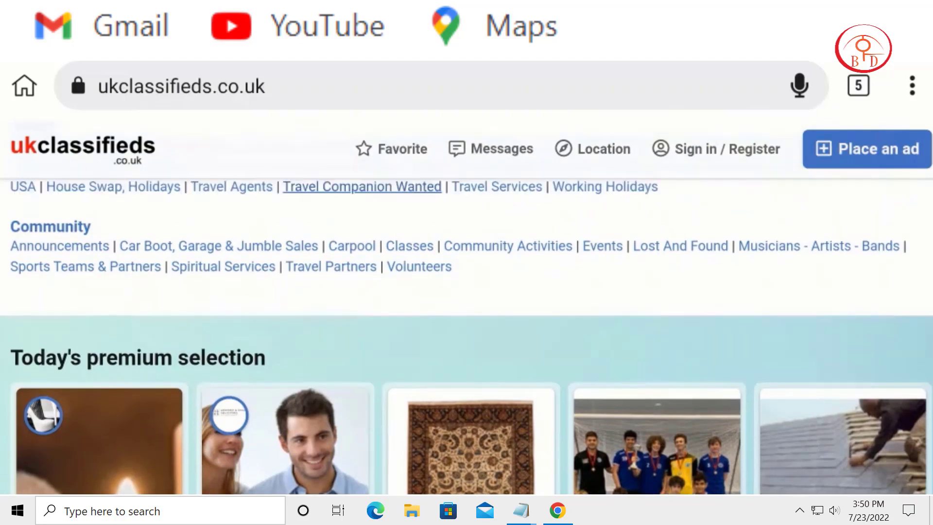
scroll(282, 261, "up", 4)
scroll(138, 361, "up", 5)
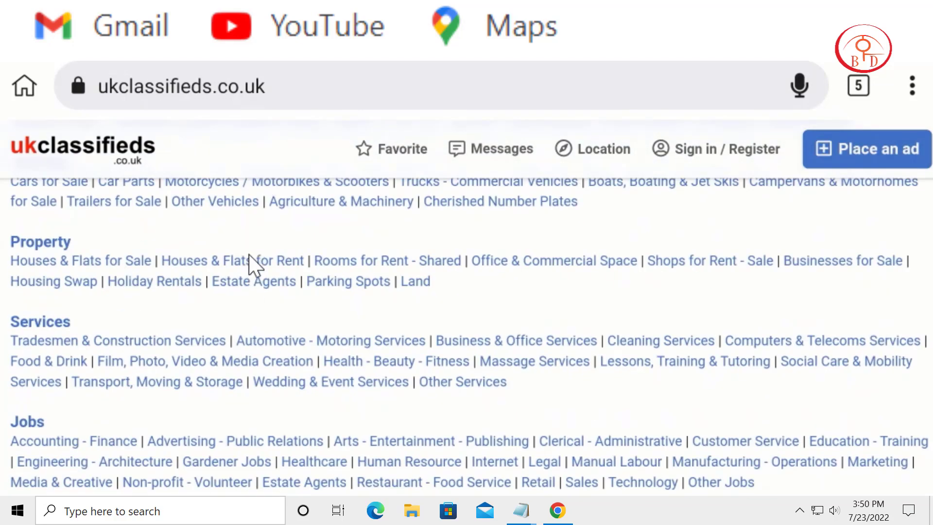
scroll(249, 255, "up", 5)
scroll(265, 234, "up", 4)
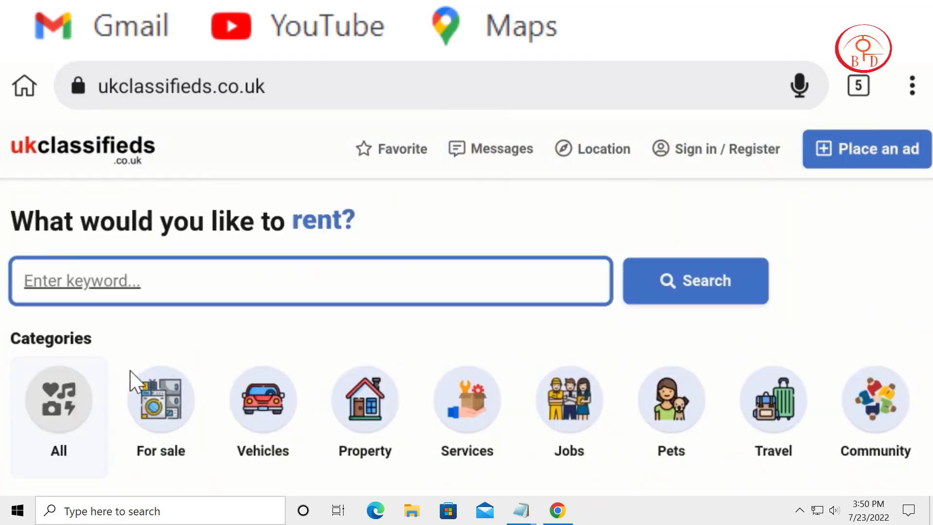
left_click(159, 287)
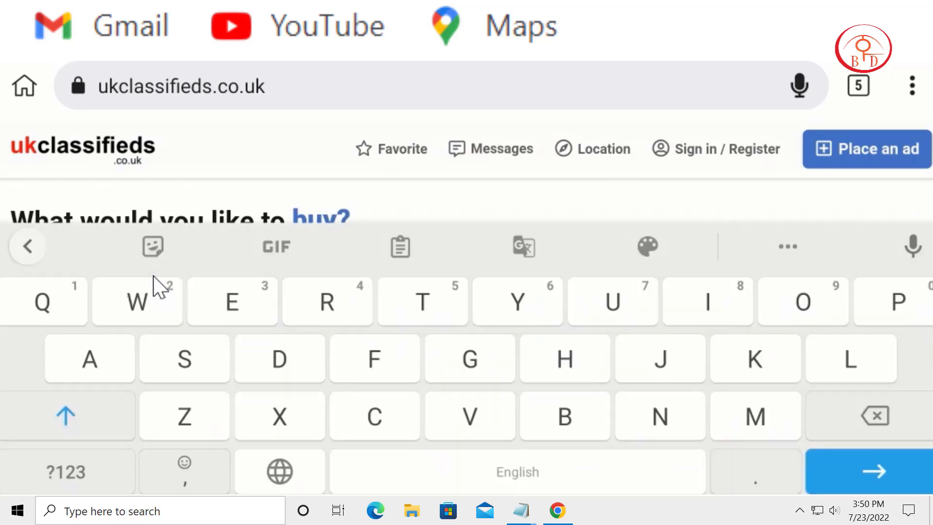
type("aMAZ")
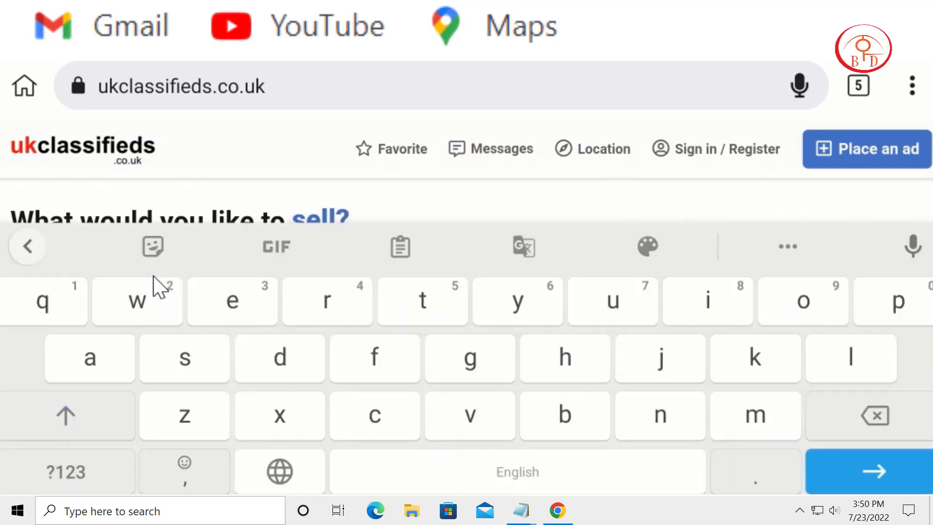
type("ON")
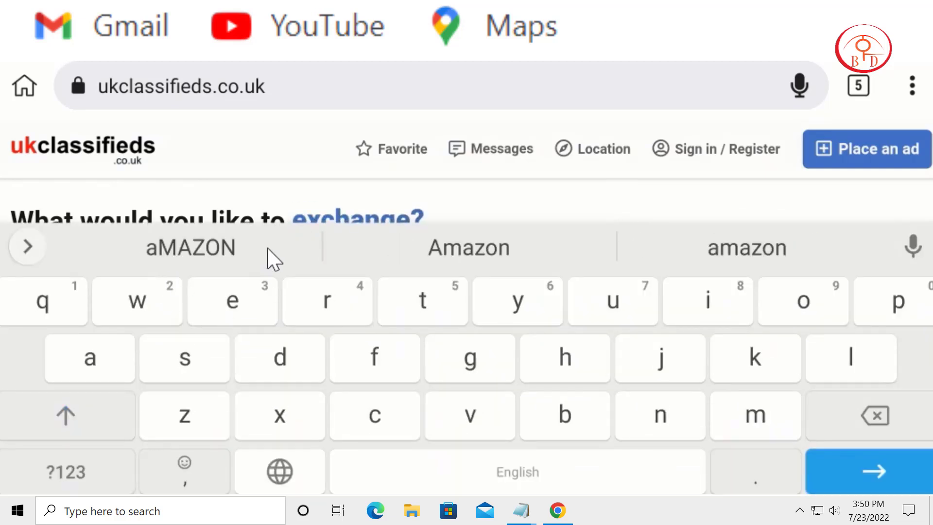
right_click(421, 281)
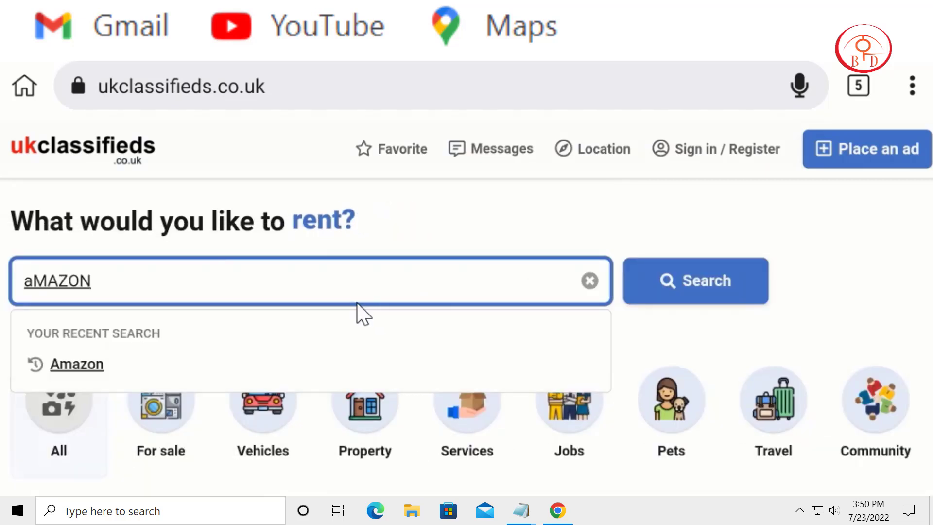
left_click(725, 283)
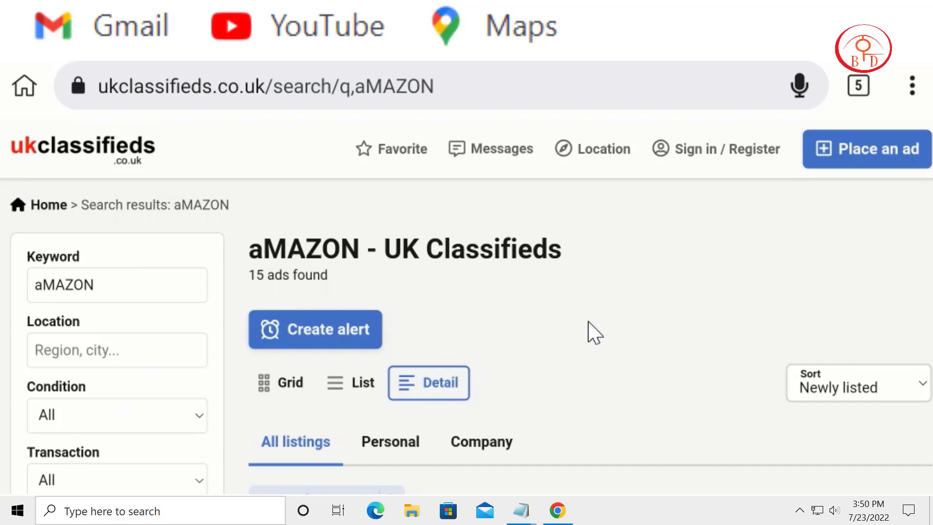
Step: Examine the ads listed in the search results, including their titles, prices and descriptions
scroll(649, 360, "down", 5)
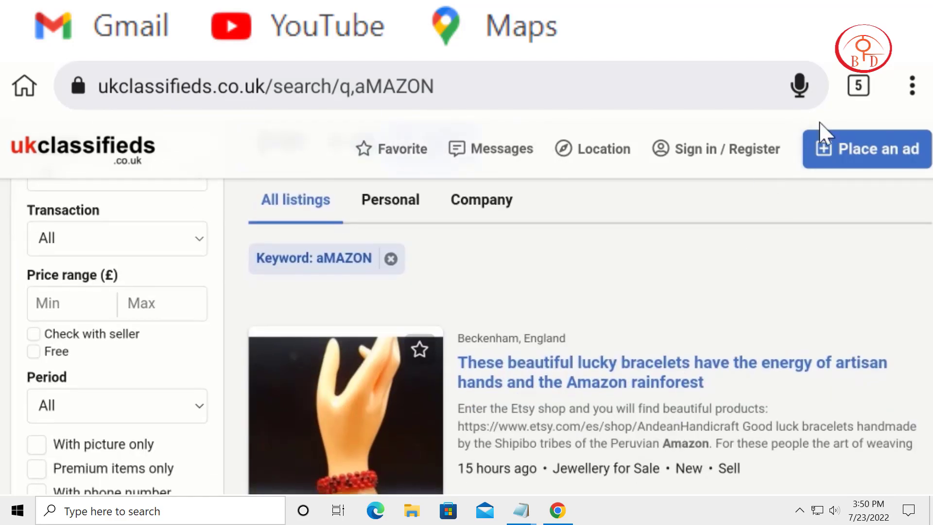
scroll(636, 389, "down", 5)
scroll(708, 339, "down", 8)
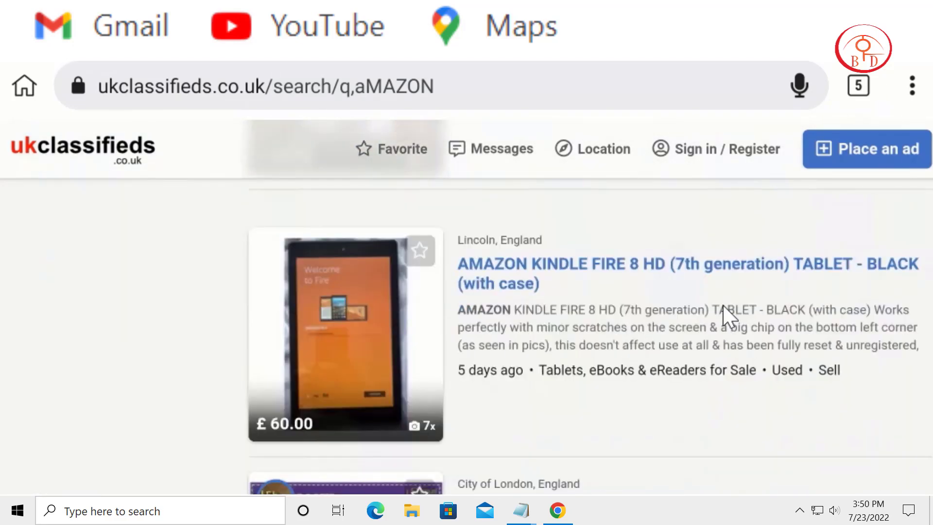
scroll(652, 396, "down", 5)
scroll(683, 383, "down", 3)
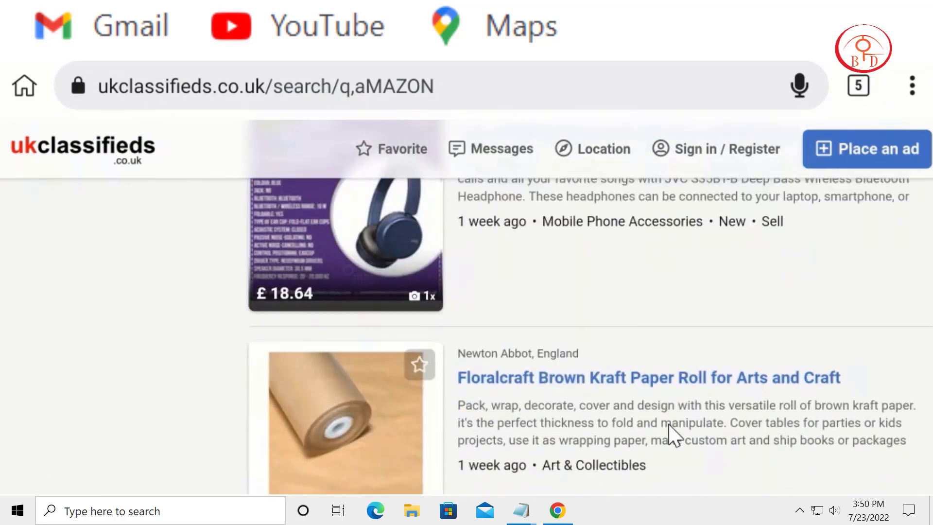
scroll(671, 430, "up", 2)
scroll(617, 273, "down", 5)
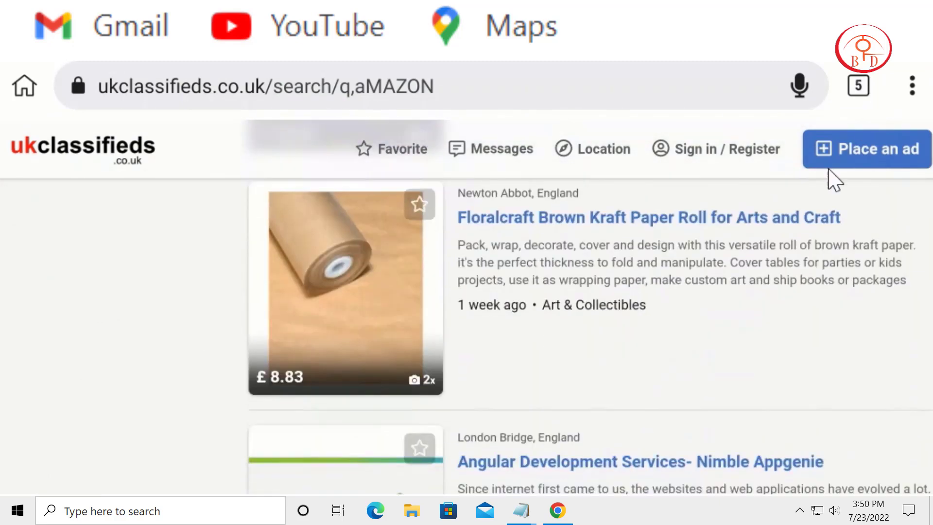
Step: Examine the remaining ads further down the "aMAZON" search results
scroll(533, 379, "down", 8)
scroll(366, 472, "down", 1)
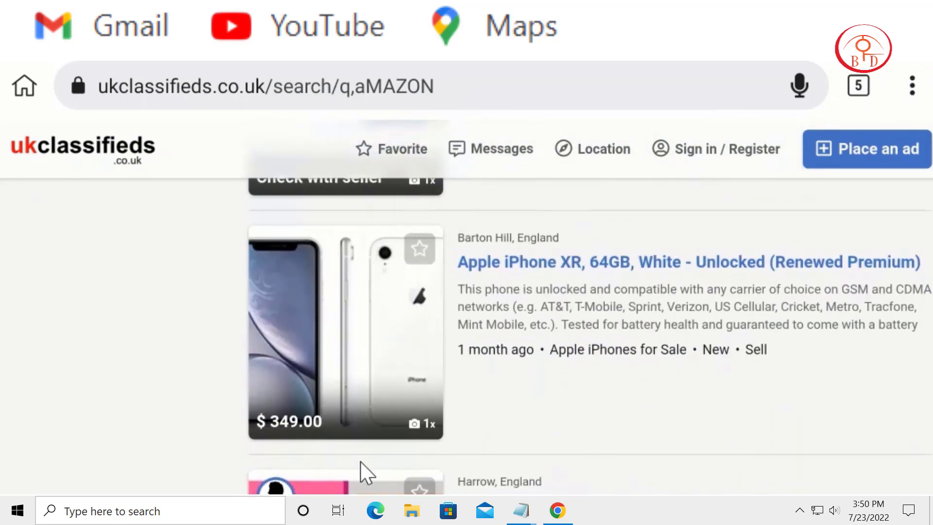
scroll(579, 236, "down", 6)
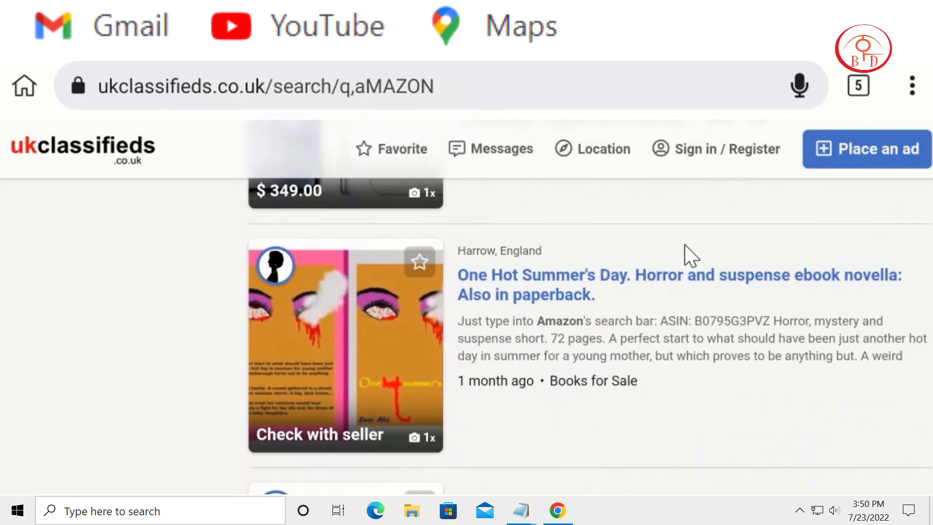
scroll(724, 245, "down", 5)
scroll(746, 258, "down", 5)
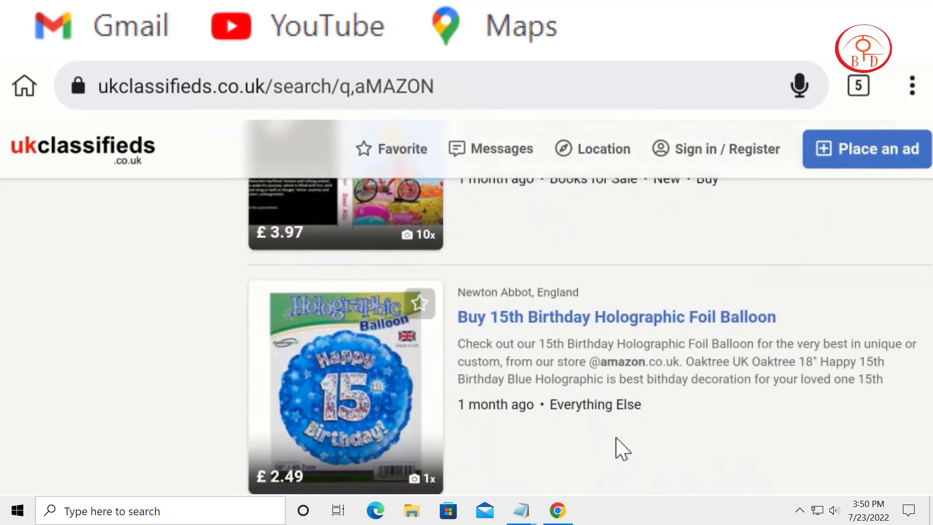
scroll(882, 135, "down", 8)
Step: Return to the ukclassifieds home page and search the classified ads for the keyword "IPHONE"
left_click(113, 163)
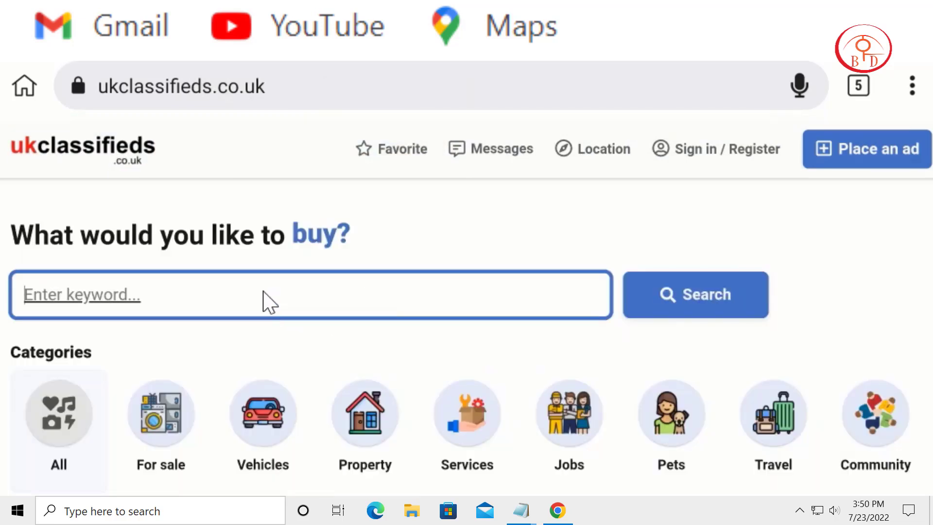
type("IP")
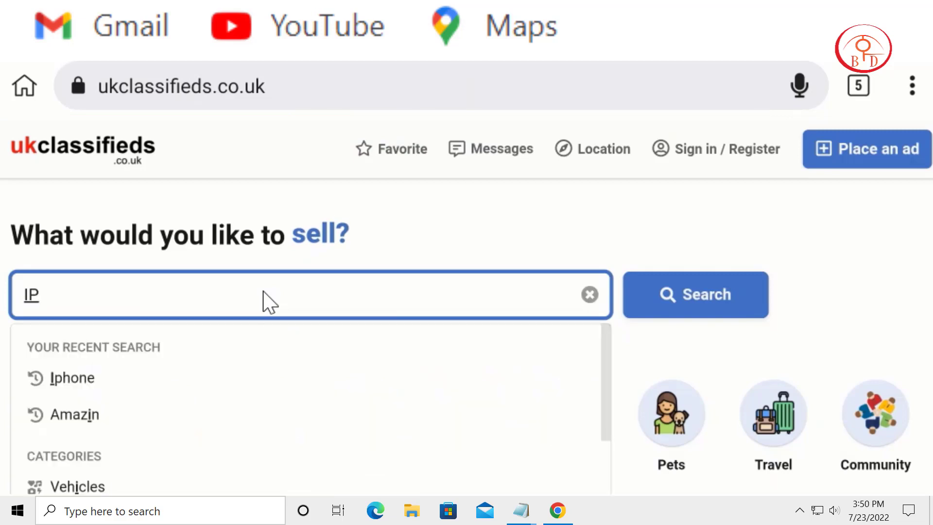
type("HONE")
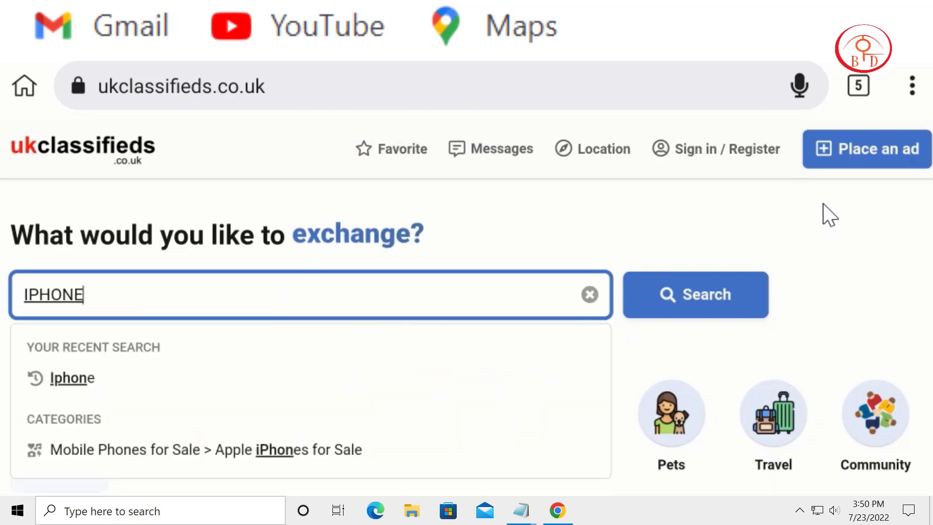
left_click(650, 294)
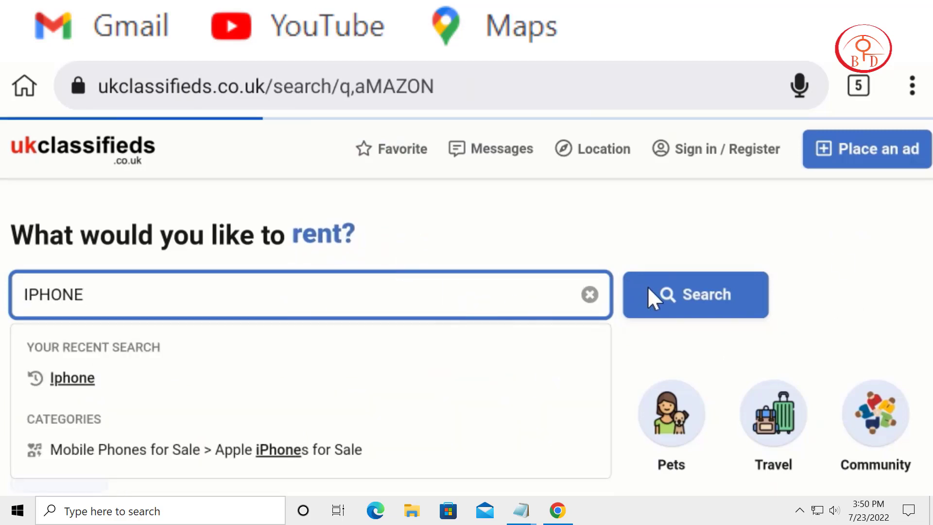
Step: Examine the iPhone search results, including the ads' titles, prices, locations, descriptions and categories
scroll(715, 229, "down", 3)
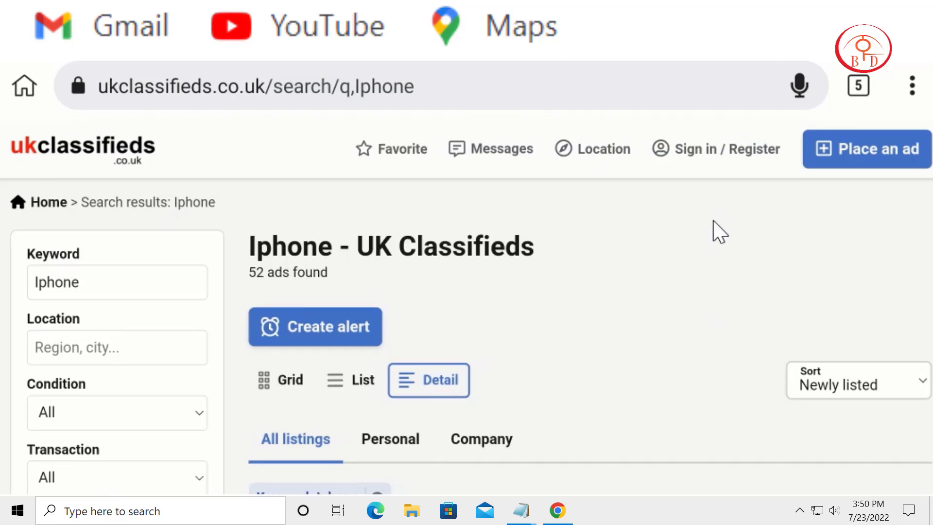
scroll(699, 307, "down", 3)
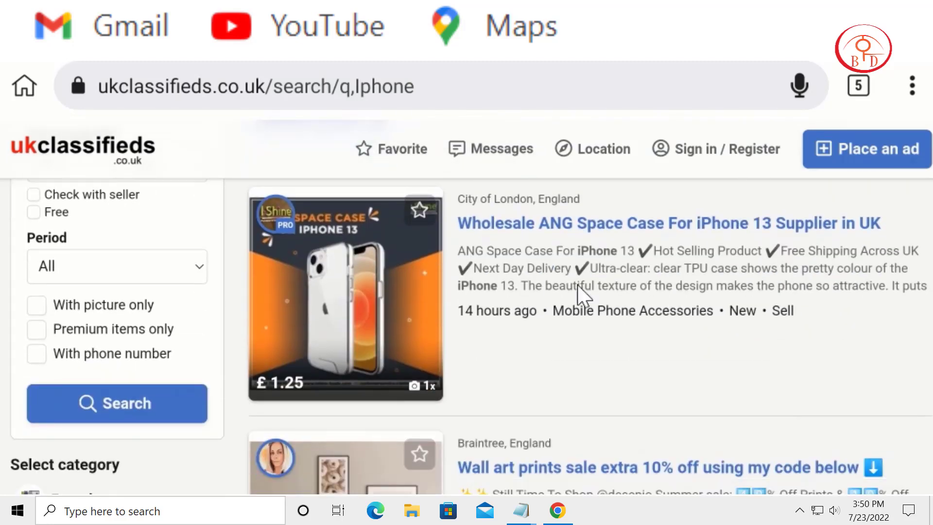
scroll(658, 252, "down", 3)
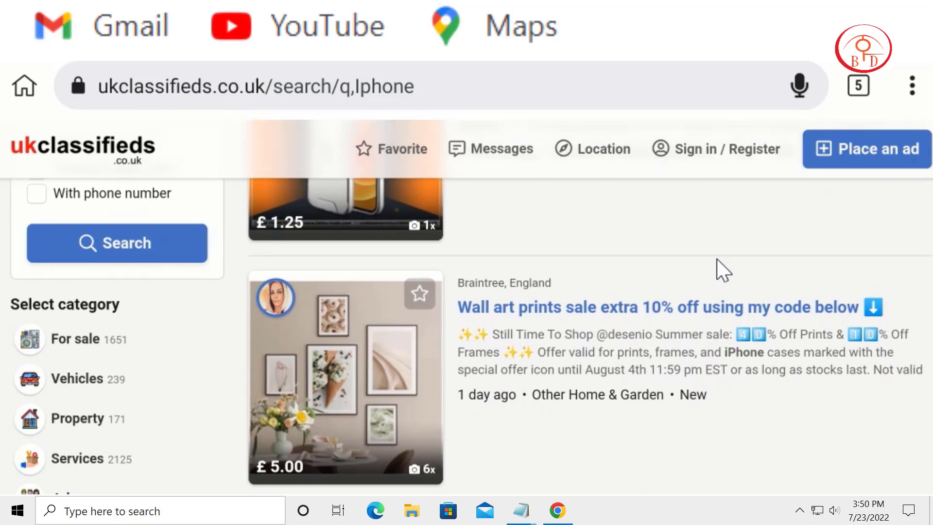
scroll(719, 267, "down", 4)
scroll(604, 389, "down", 5)
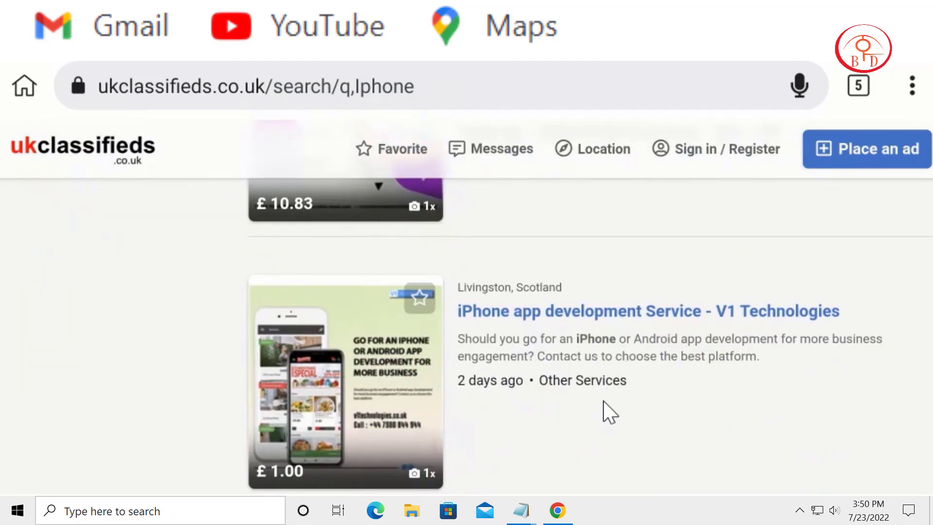
scroll(603, 402, "down", 1)
scroll(619, 279, "down", 2)
scroll(625, 304, "down", 3)
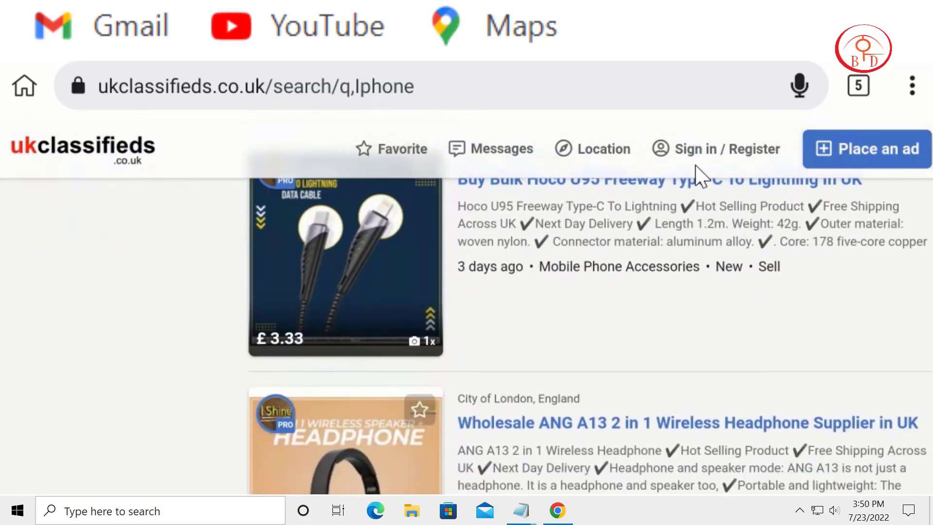
scroll(652, 435, "down", 4)
scroll(633, 424, "down", 4)
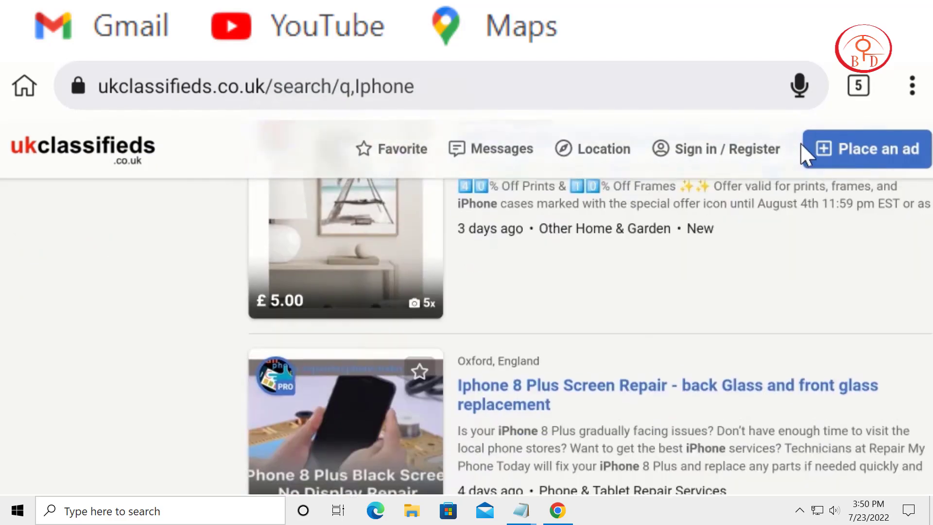
scroll(654, 427, "down", 5)
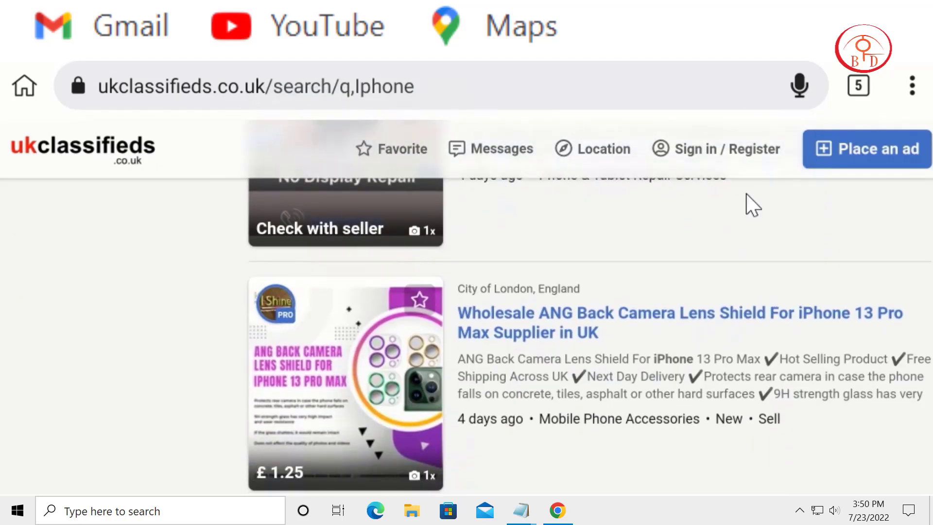
scroll(752, 204, "down", 5)
scroll(715, 250, "down", 5)
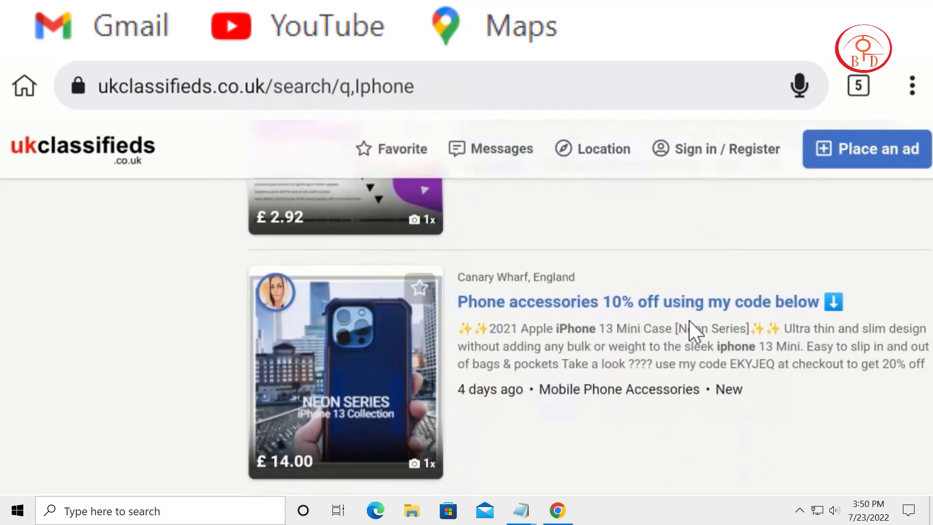
scroll(689, 320, "down", 5)
scroll(729, 146, "down", 5)
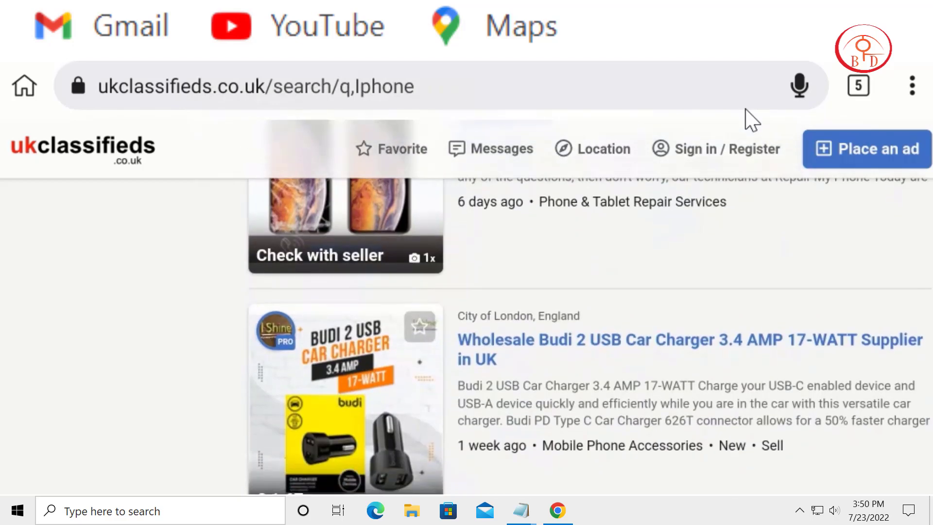
scroll(715, 423, "up", 5)
scroll(771, 250, "down", 4)
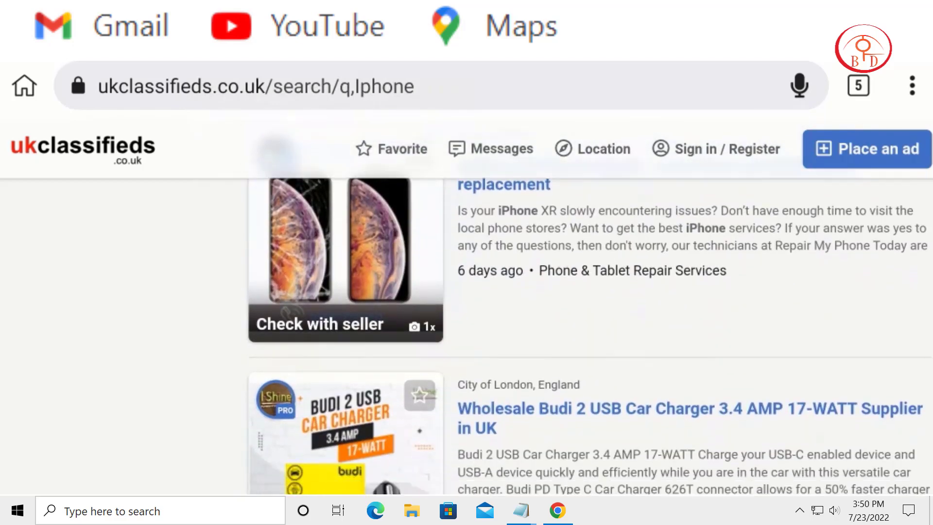
scroll(702, 386, "down", 1)
scroll(768, 145, "down", 5)
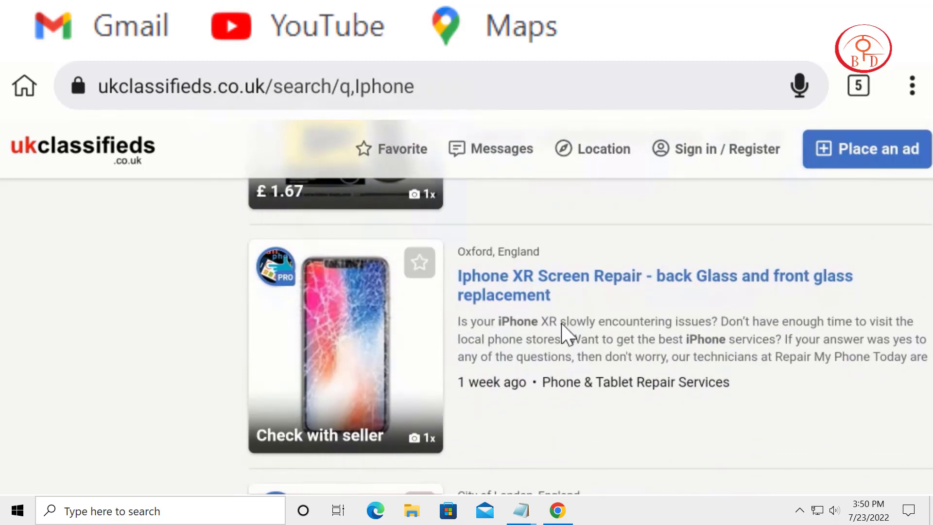
scroll(632, 258, "down", 4)
scroll(389, 331, "down", 4)
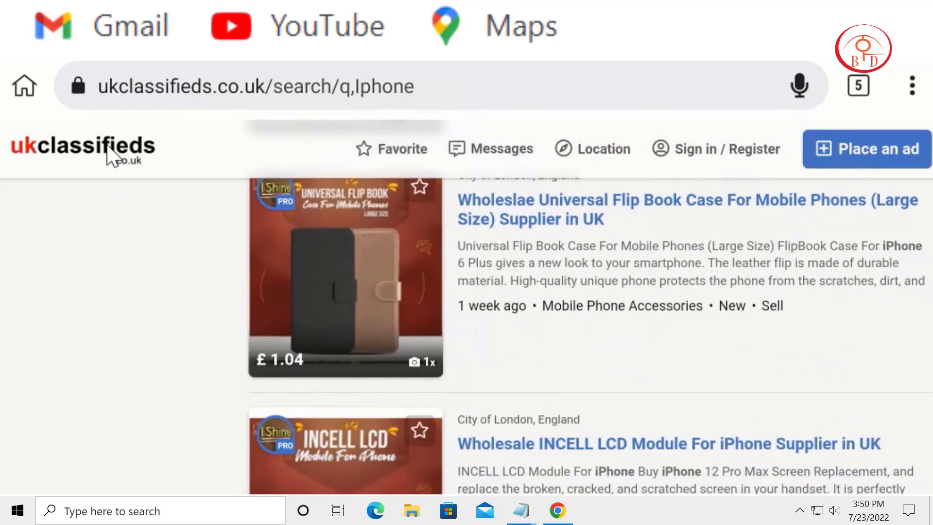
Step: Return to the ukclassifieds home page and look over its ad categories
left_click(108, 146)
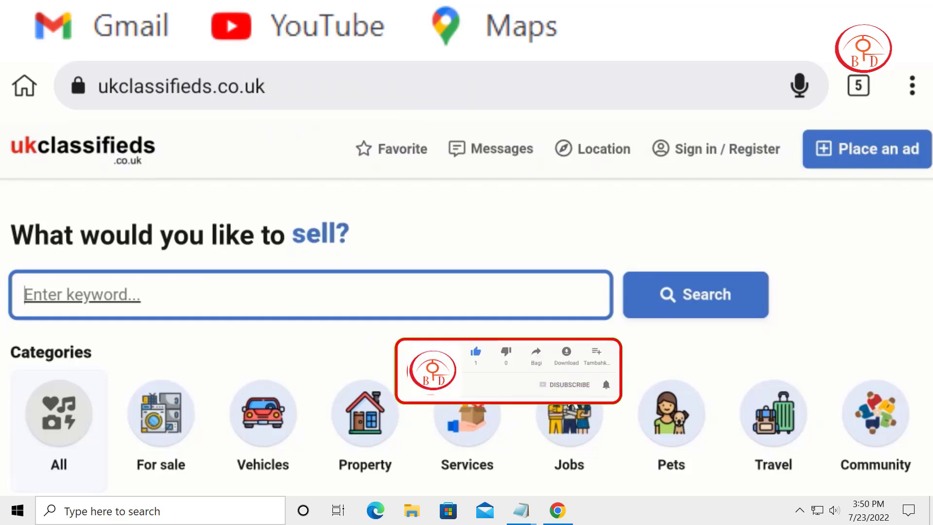
scroll(600, 271, "down", 2)
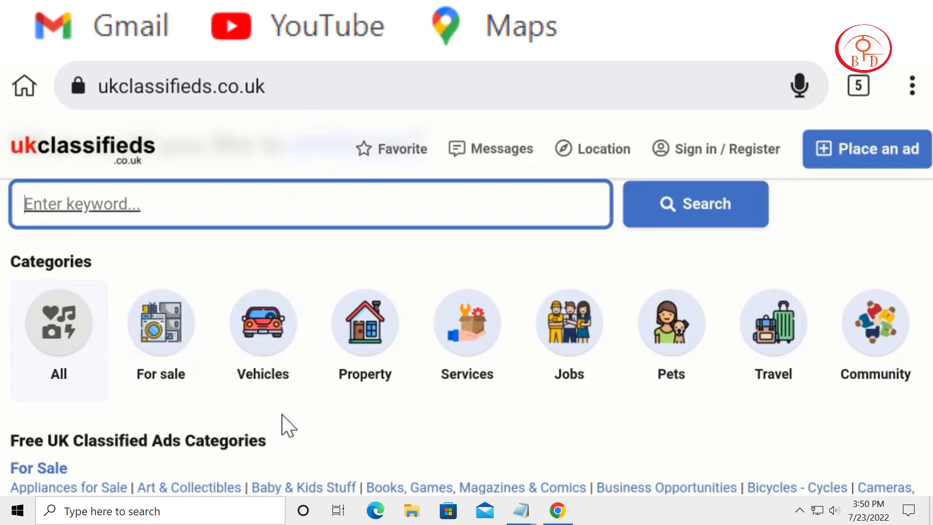
scroll(287, 425, "down", 1)
scroll(322, 423, "up", 3)
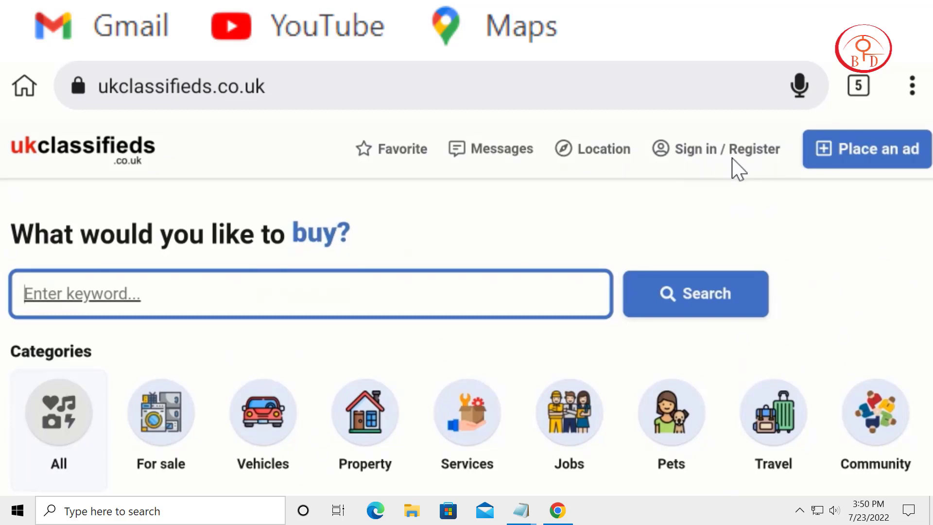
Step: Go to the sign-in page, review its login fields, and open the registration form for a new account
left_click(719, 156)
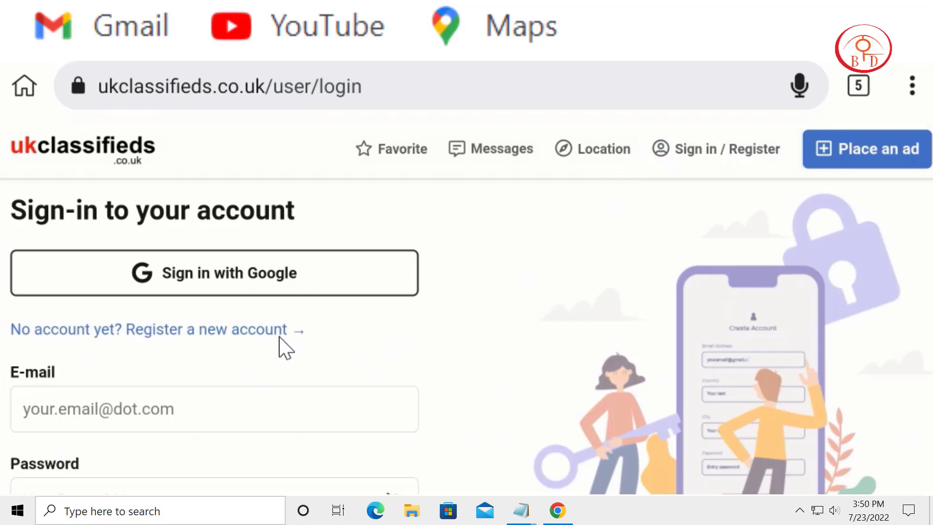
scroll(431, 334, "down", 3)
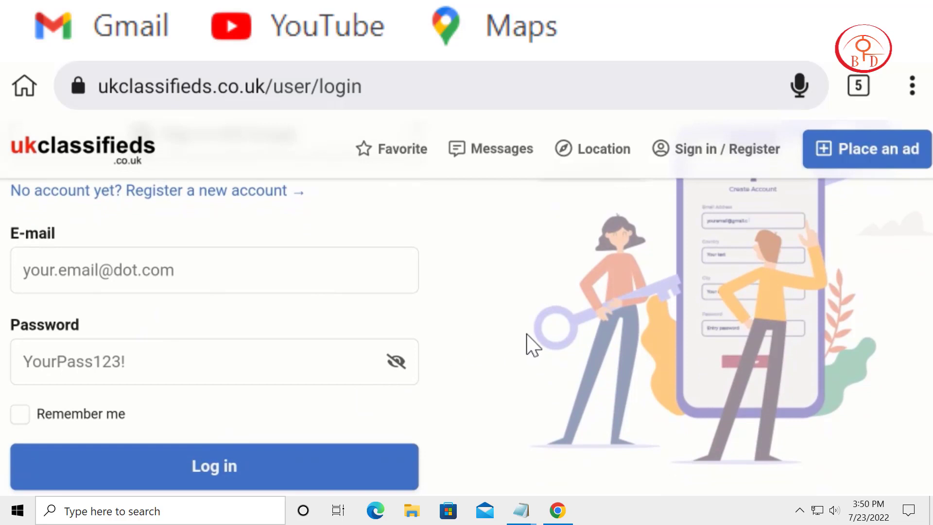
scroll(524, 413, "up", 3)
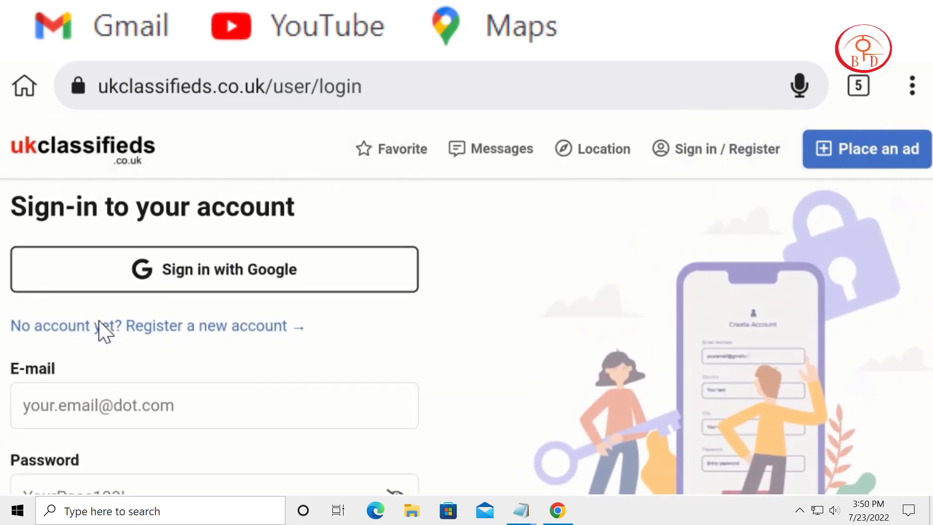
left_click(160, 325)
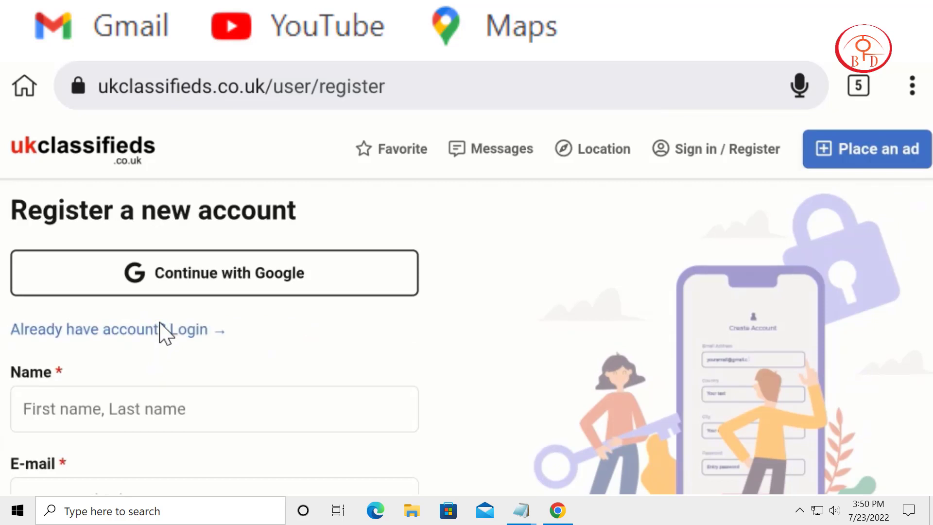
Step: Enter the account holder's name in the registration form
scroll(403, 373, "down", 3)
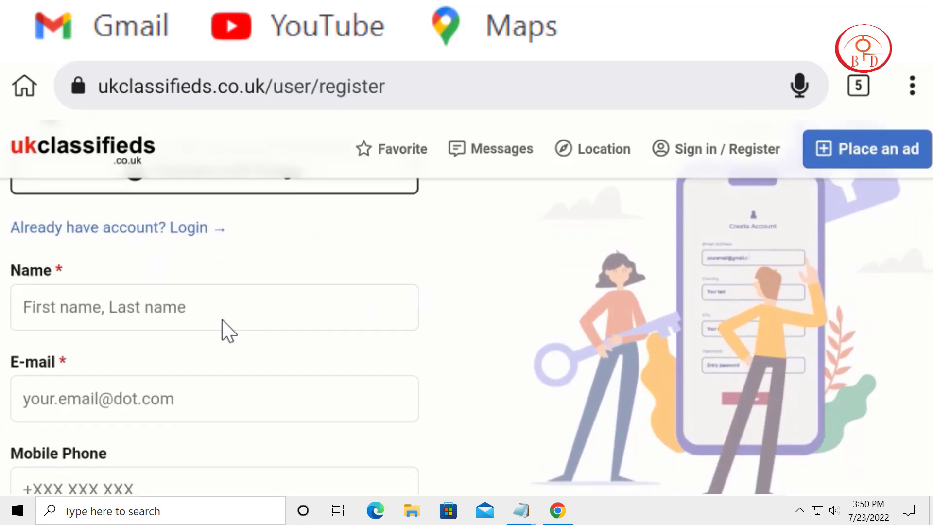
left_click(155, 307)
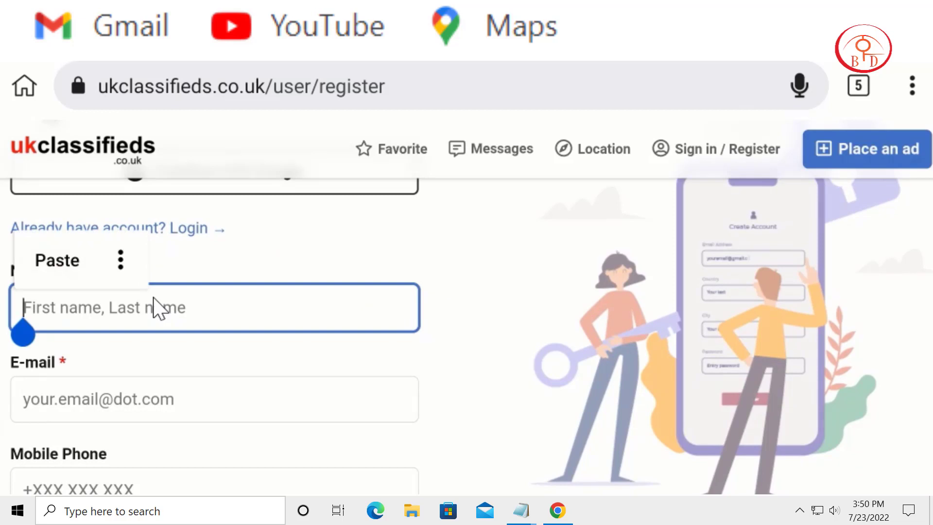
type("Ll")
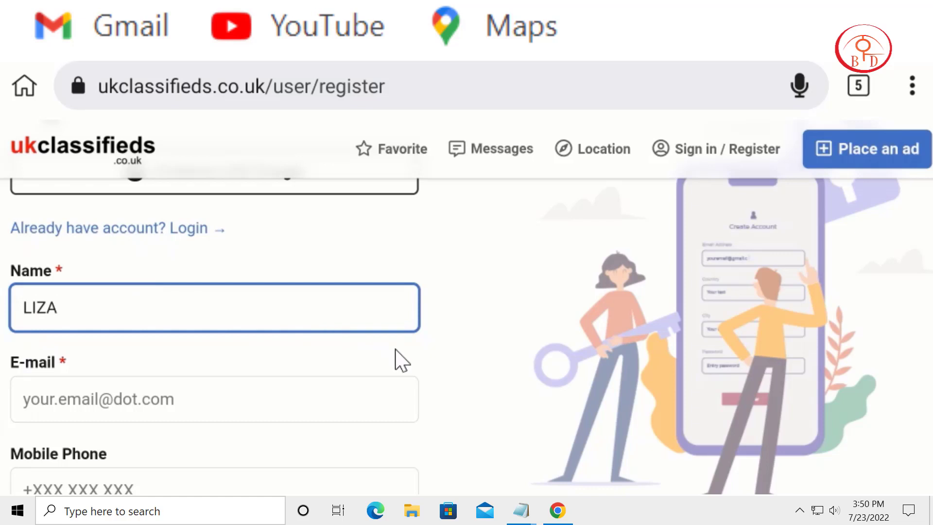
Step: Copy the temporary email address from tempmailo.com and paste it as the E-mail in the ukclassifieds registration form
scroll(499, 341, "down", 1)
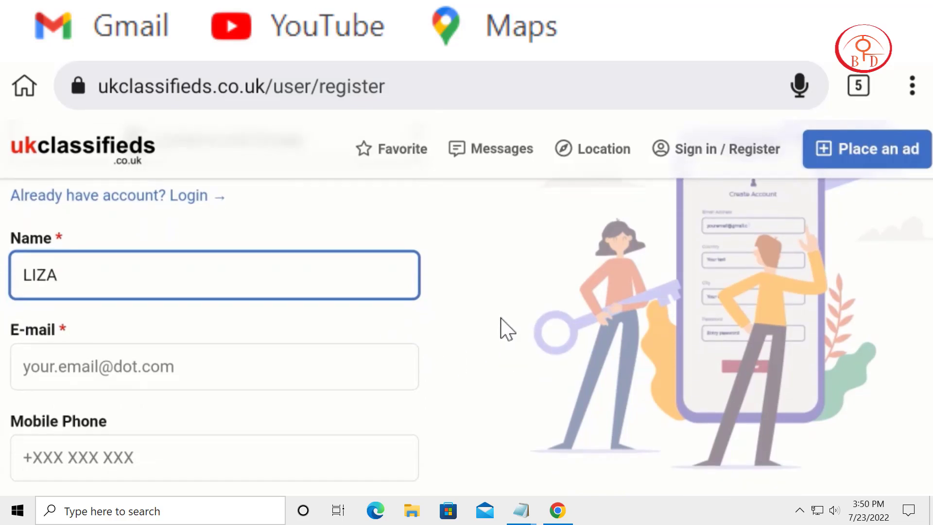
left_click(364, 379)
left_click(363, 378)
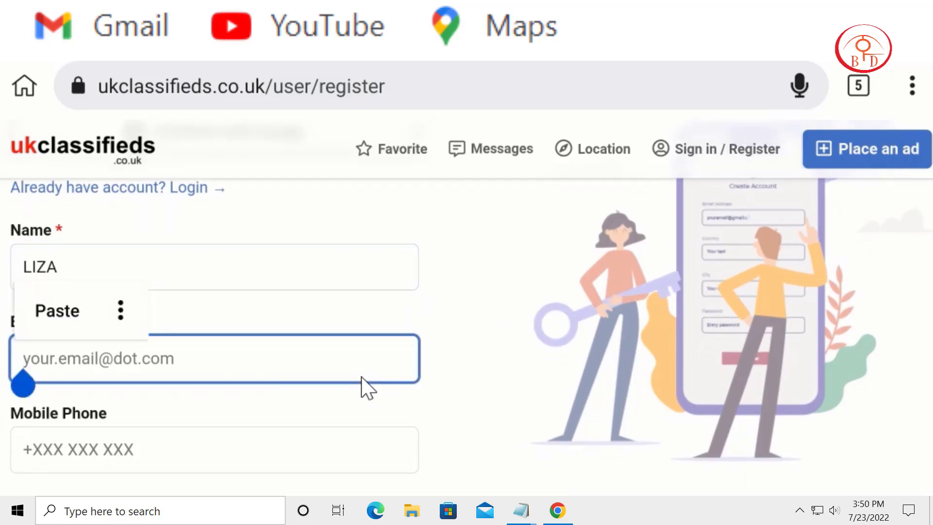
left_click(681, 223)
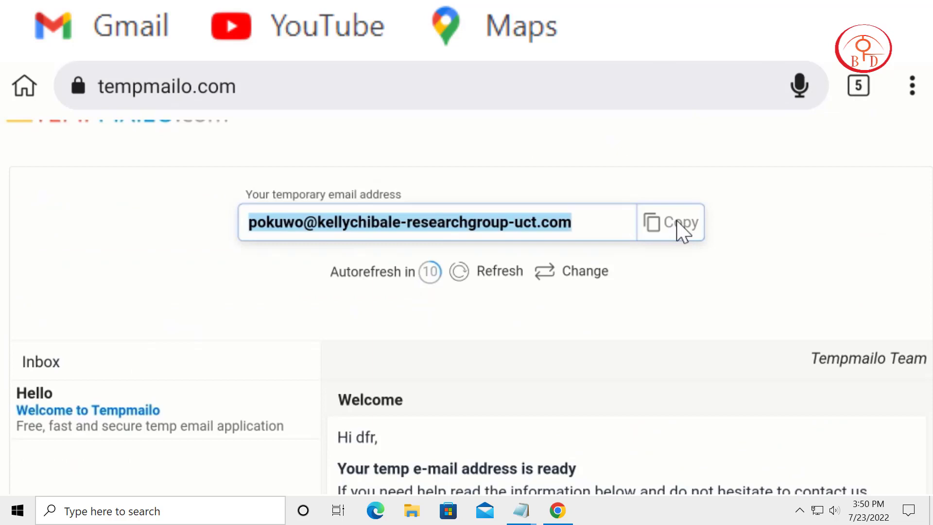
left_click(677, 222)
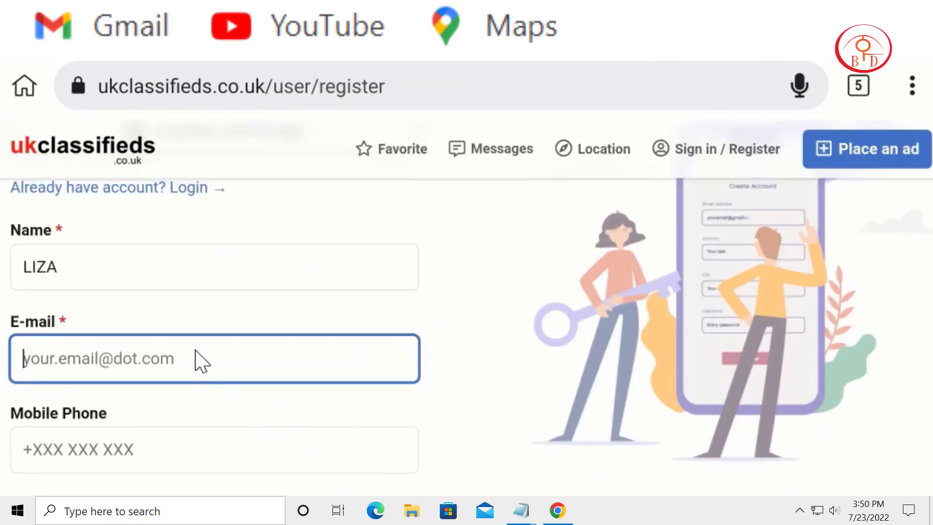
left_click(202, 361)
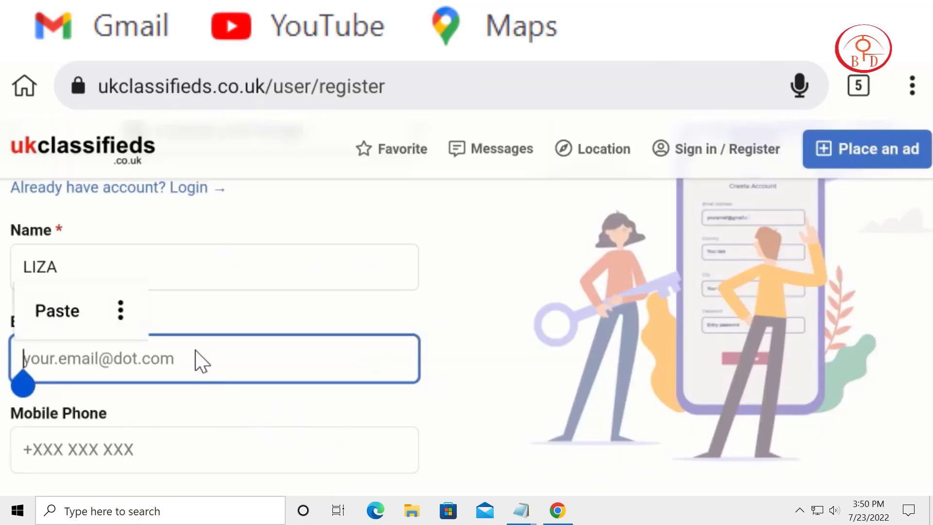
key("ctrl+v")
scroll(515, 319, "down", 2)
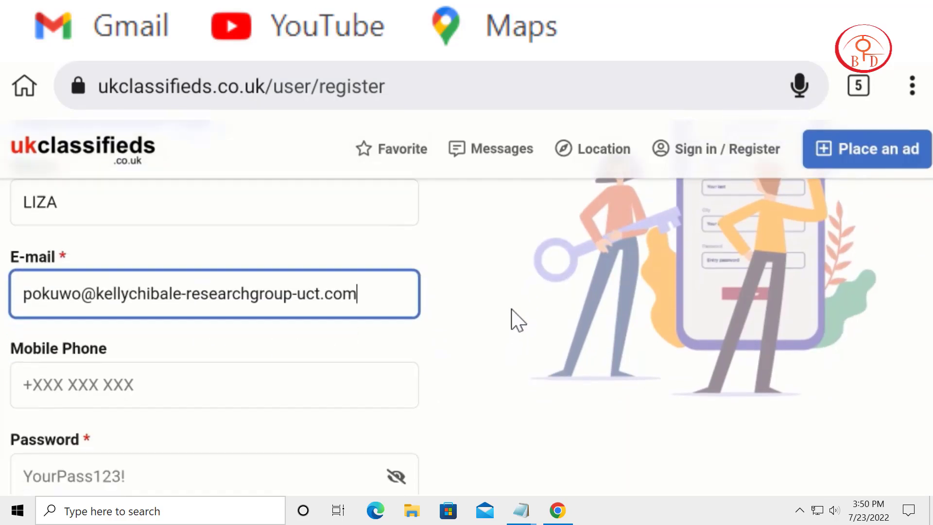
scroll(358, 325, "down", 2)
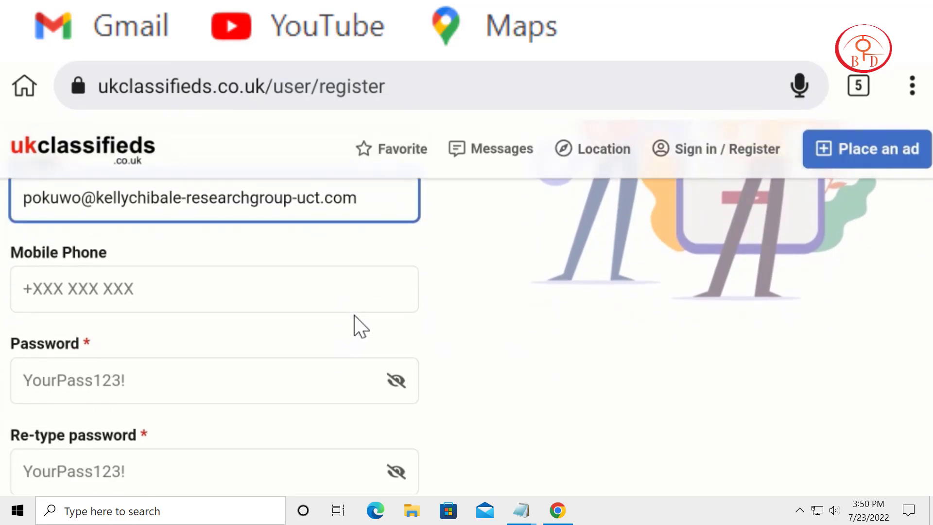
Step: Enter the account password in the Password field and repeat it in the Re-type password field
left_click(202, 386)
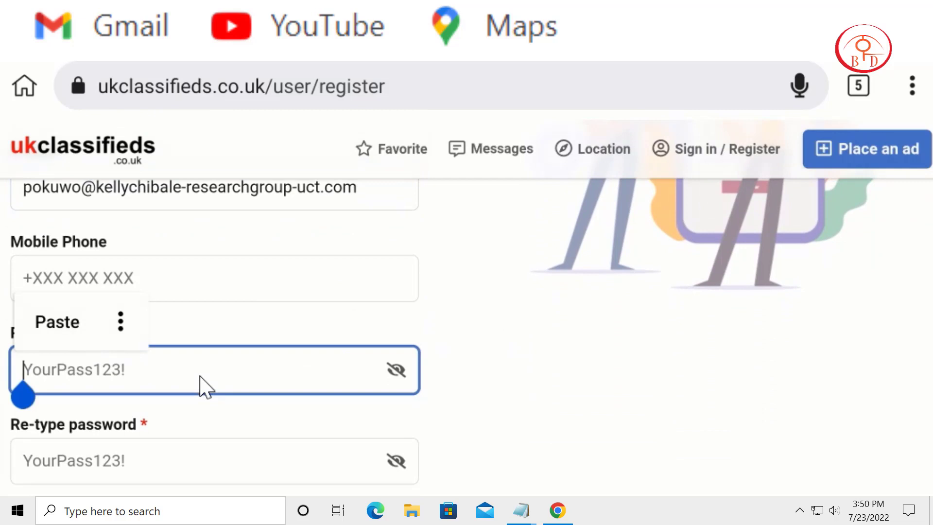
type("•")
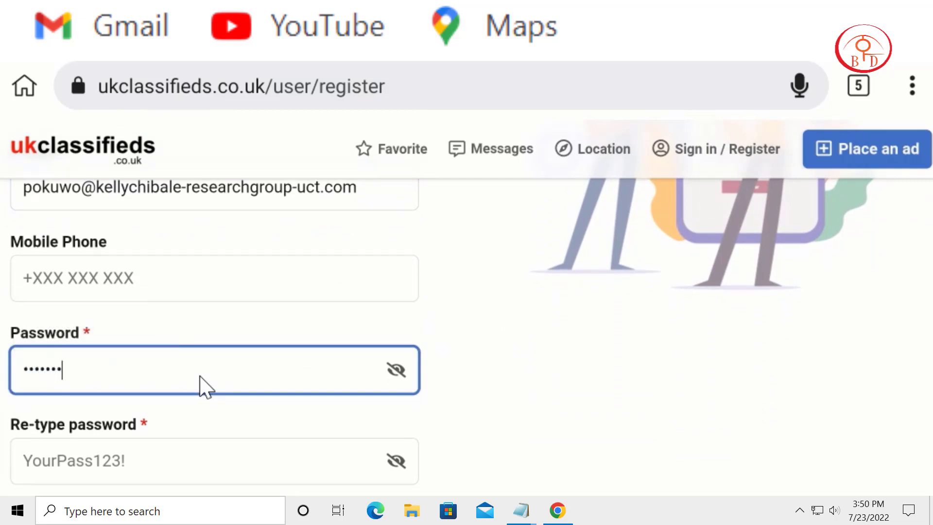
type("•••••••••")
scroll(549, 348, "down", 2)
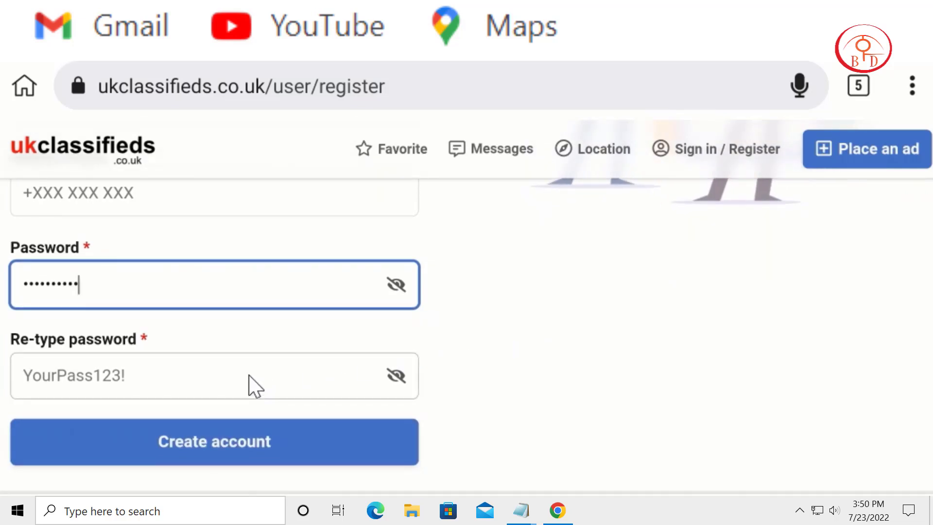
left_click(249, 375)
type("•")
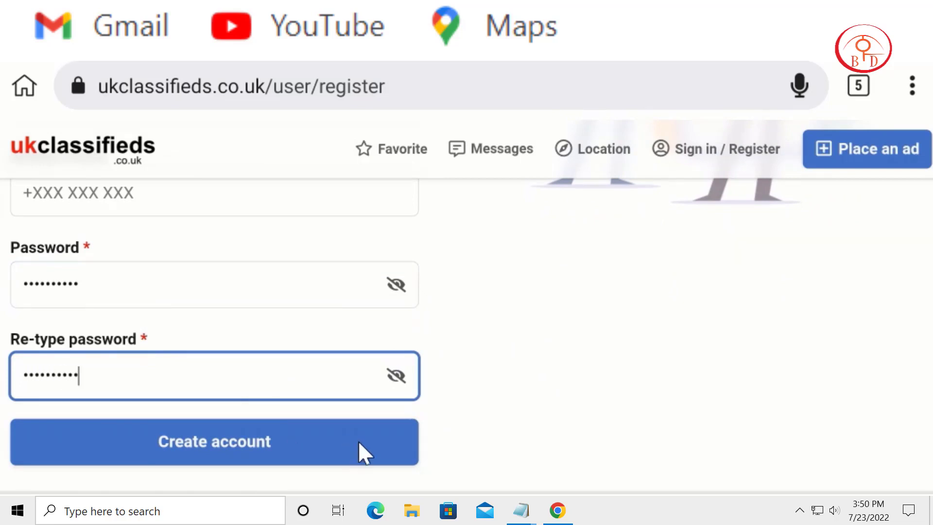
Step: Submit the registration form to create the new ukclassifieds account
scroll(437, 383, "down", 1)
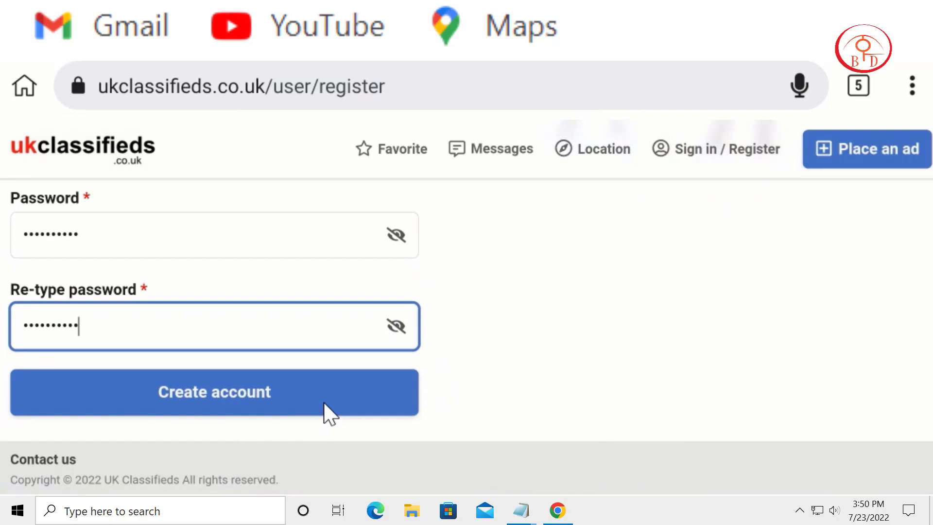
left_click(324, 402)
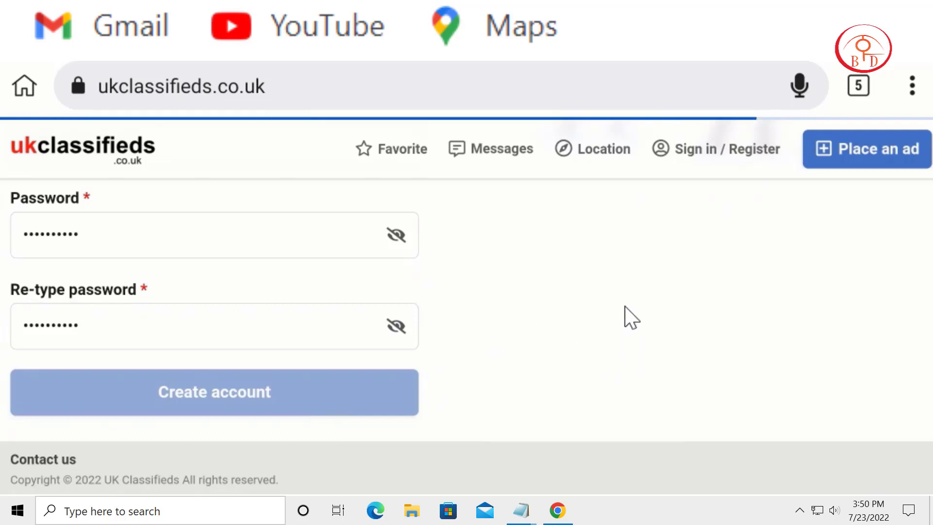
left_click(807, 370)
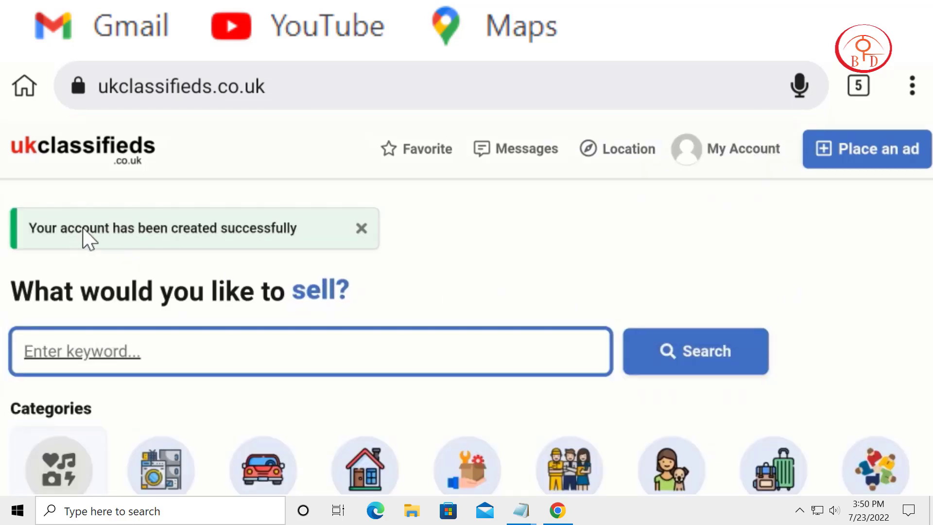
Step: Start placing a new ad and set its listing category to For sale
scroll(442, 409, "down", 1)
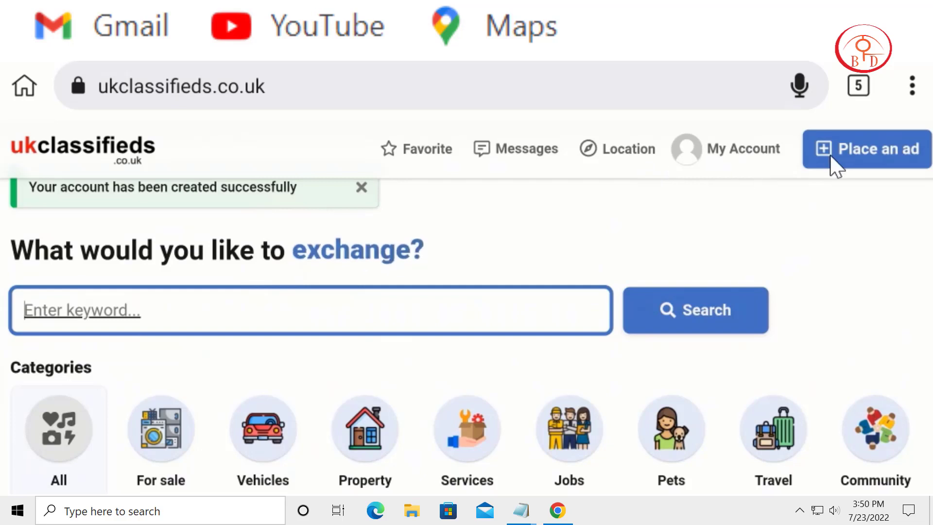
left_click(868, 149)
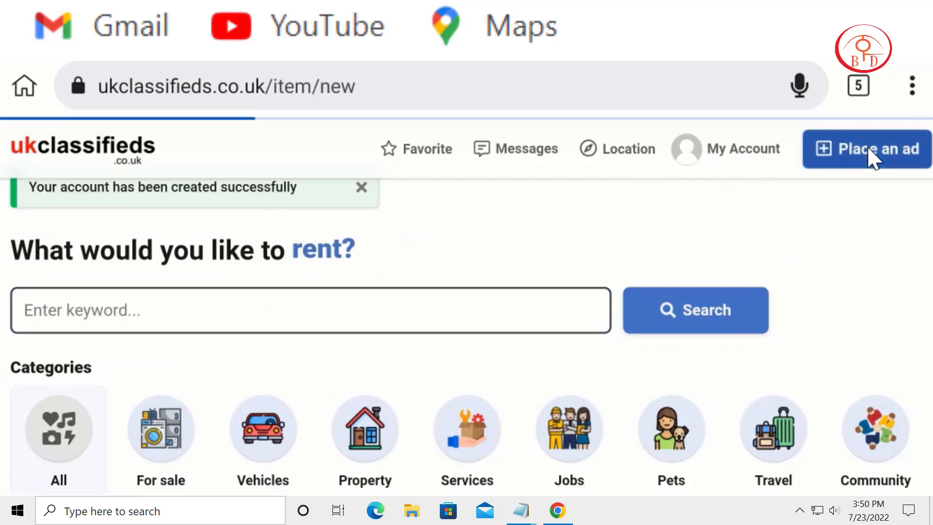
scroll(613, 304, "down", 1)
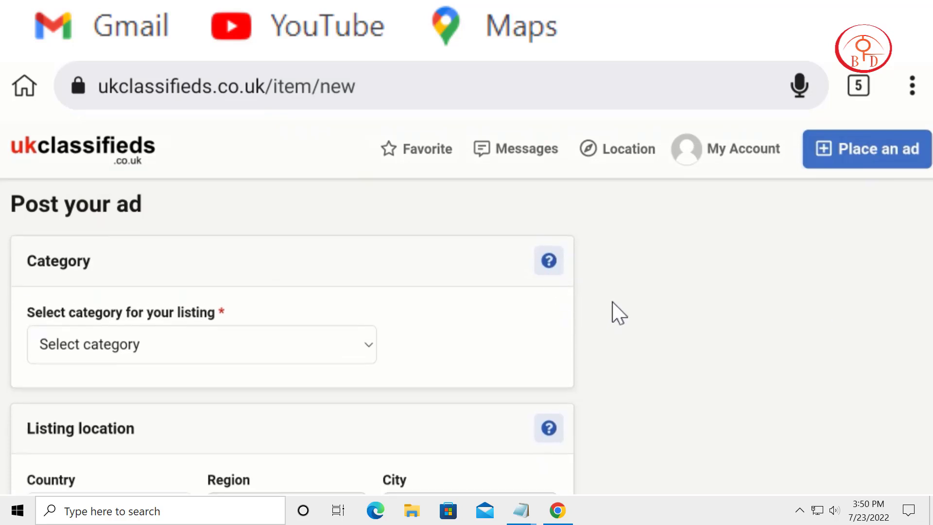
left_click(200, 355)
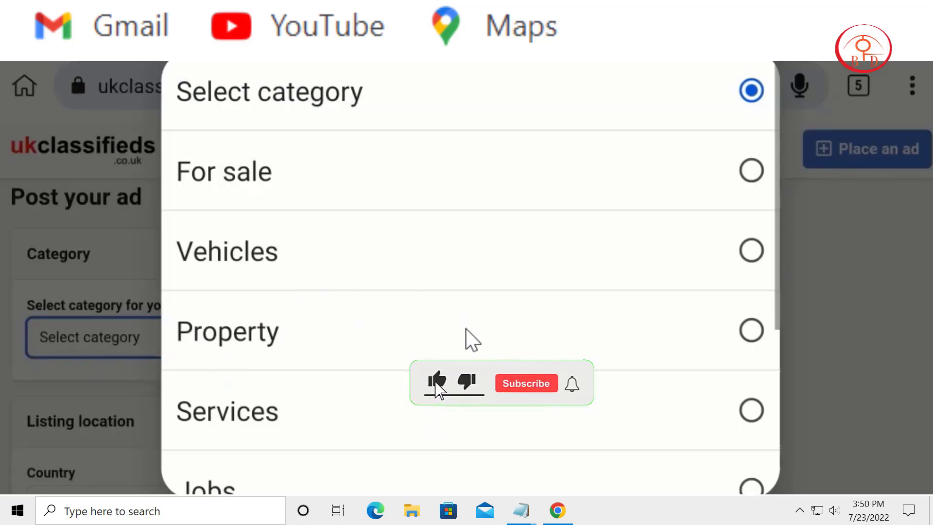
left_click_drag(479, 315, 519, 431)
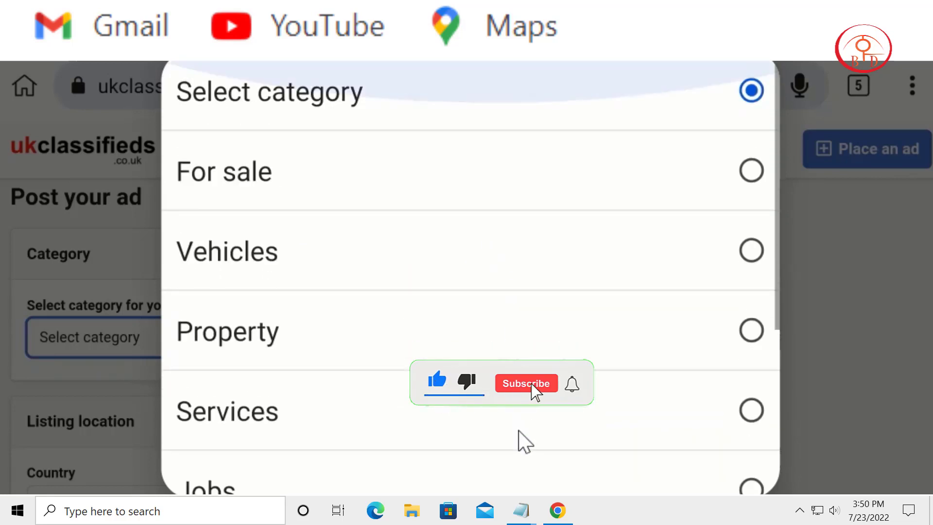
left_click(348, 192)
Step: Set the subcategory of the For sale listing to Health & Beauty
scroll(462, 272, "down", 2)
scroll(467, 282, "down", 2)
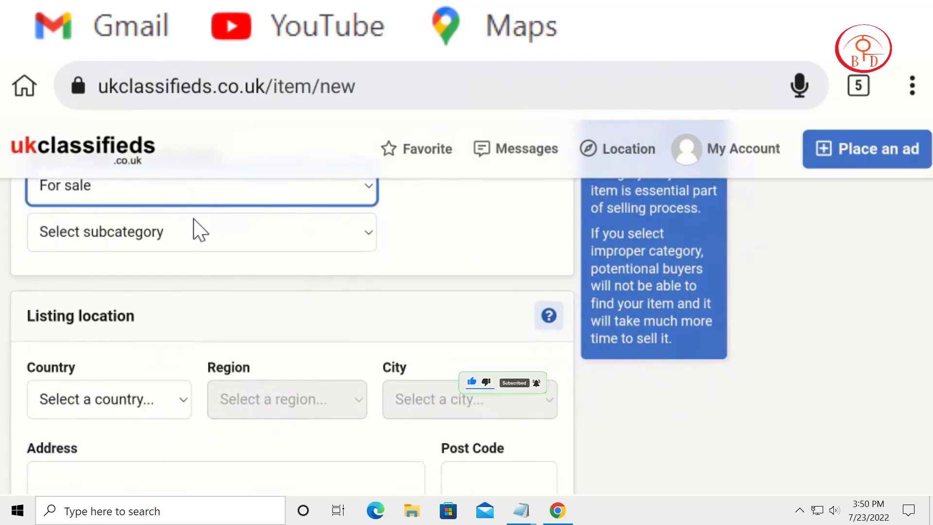
left_click(191, 243)
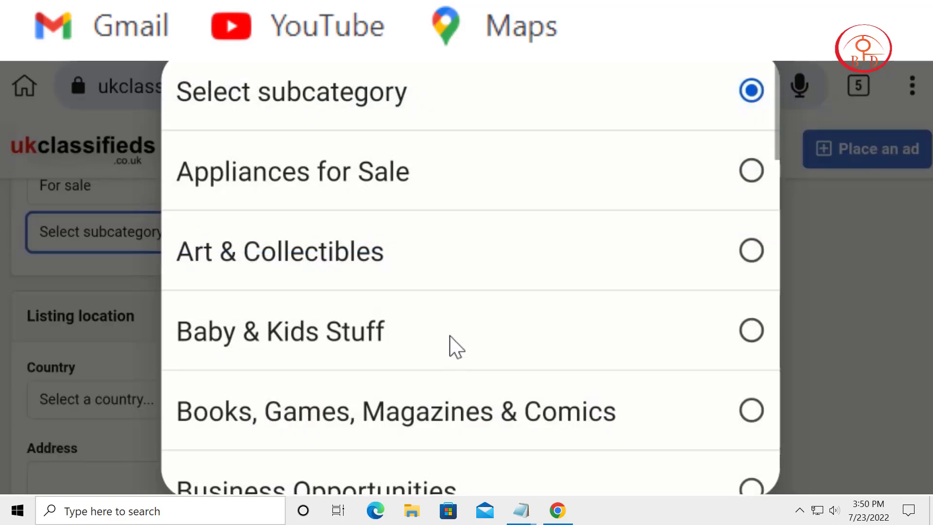
left_click_drag(450, 337, 527, 183)
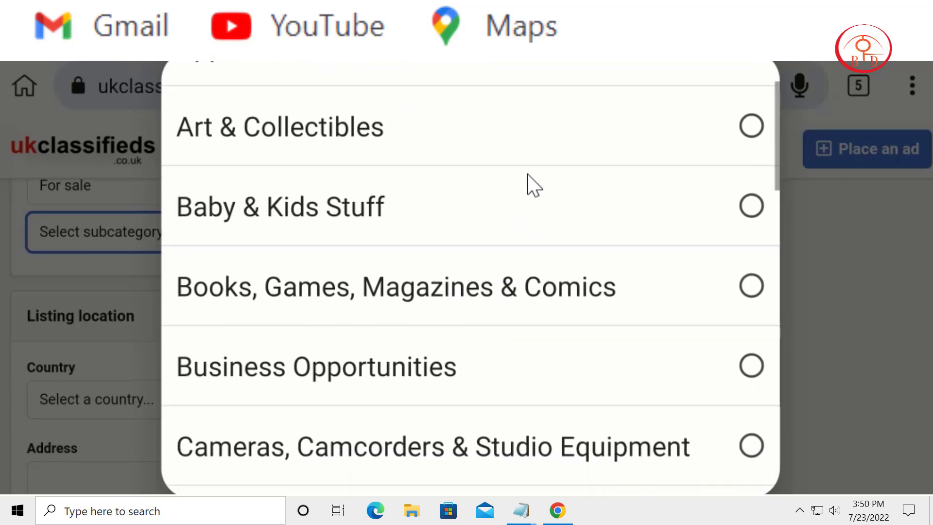
left_click_drag(516, 306, 573, 176)
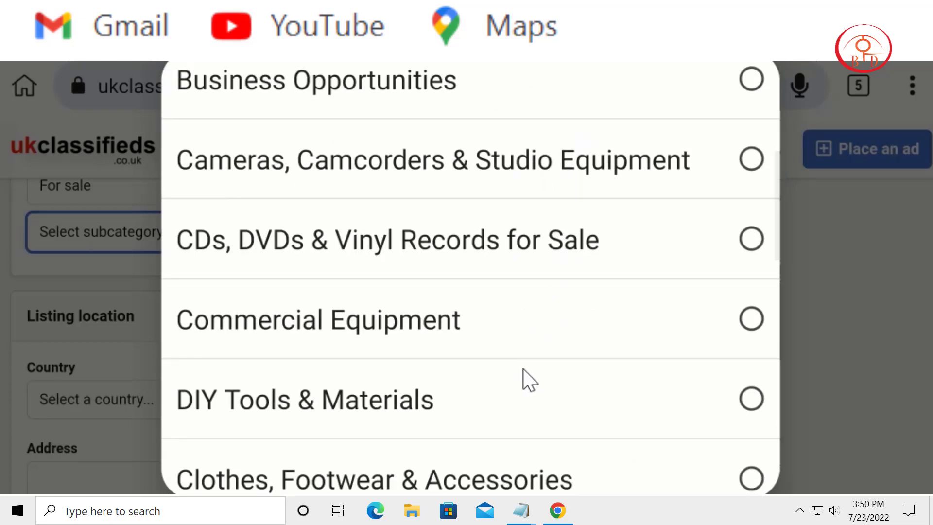
left_click_drag(525, 379, 593, 158)
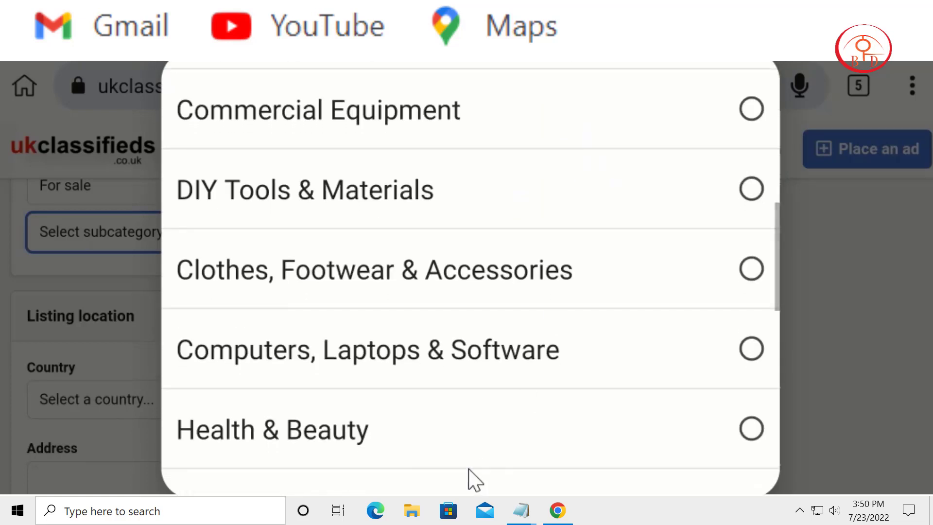
left_click(406, 452)
Step: Set the listing location to country England, region Bristol and city Ashton
left_click_drag(224, 454, 210, 327)
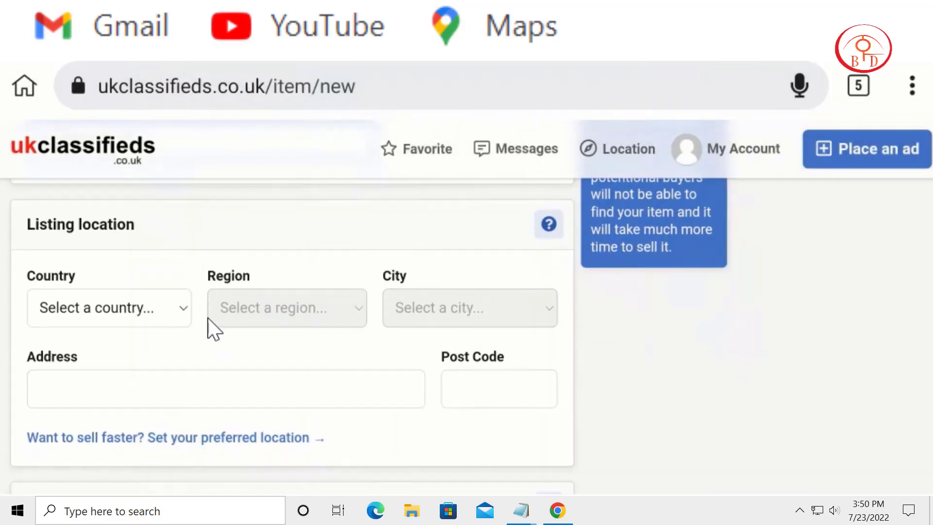
left_click(136, 316)
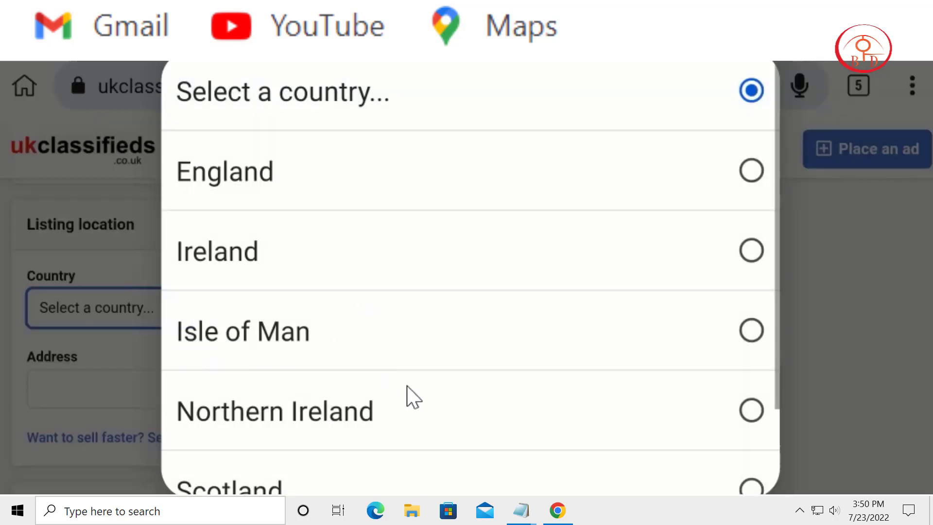
left_click(250, 199)
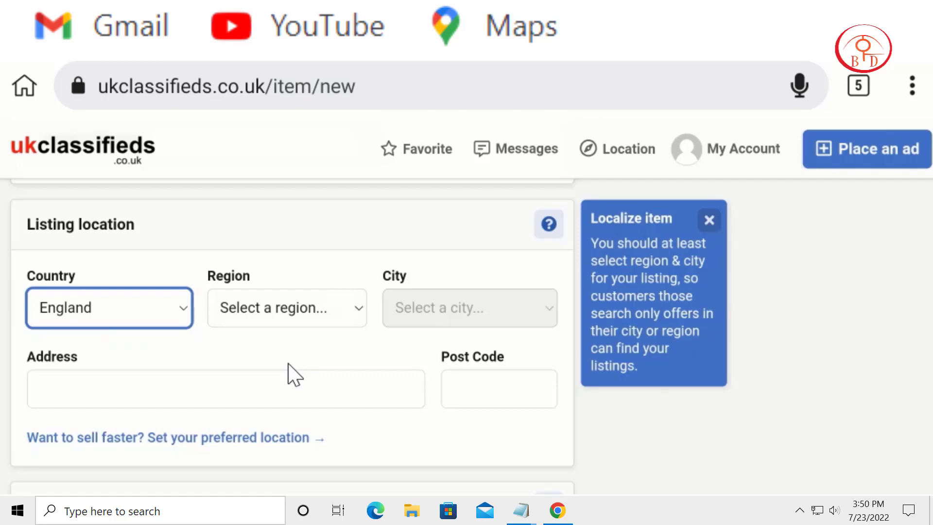
left_click(270, 310)
left_click(250, 343)
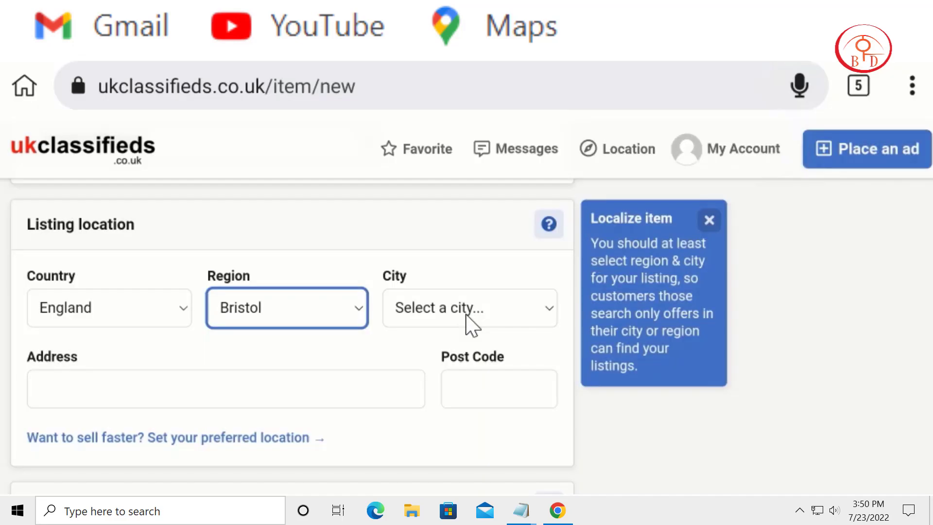
left_click(469, 325)
left_click(490, 333)
scroll(470, 350, "down", 1)
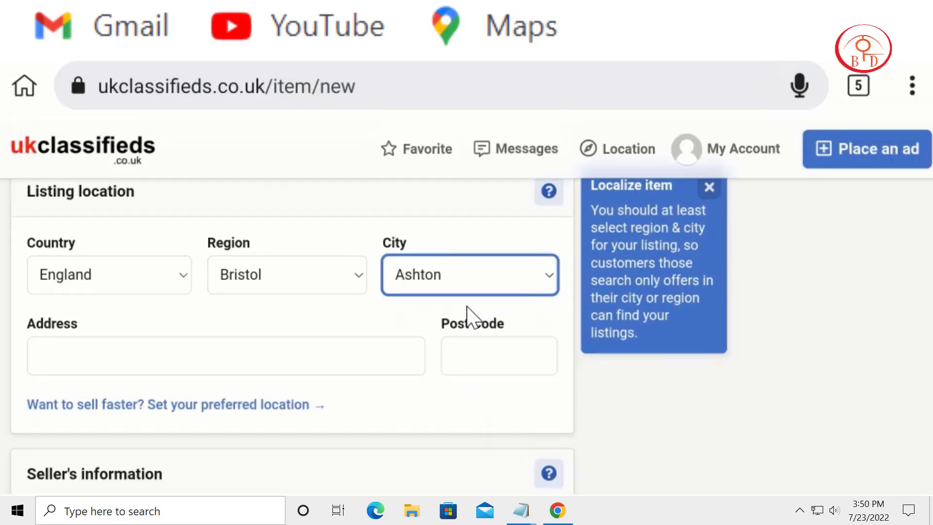
Step: Look up a Bedfordshire postcode in the England list on ukpostcode.org and open its details page
left_click(167, 344)
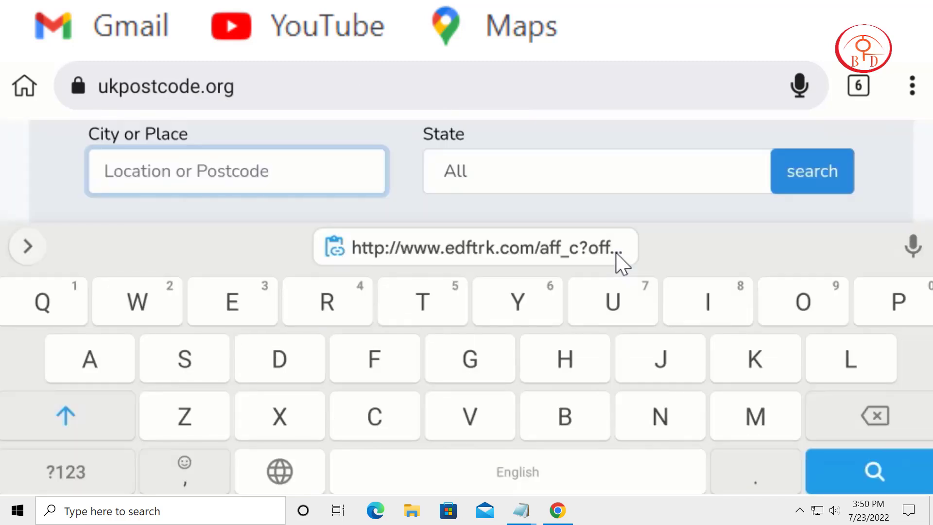
scroll(616, 252, "down", 3)
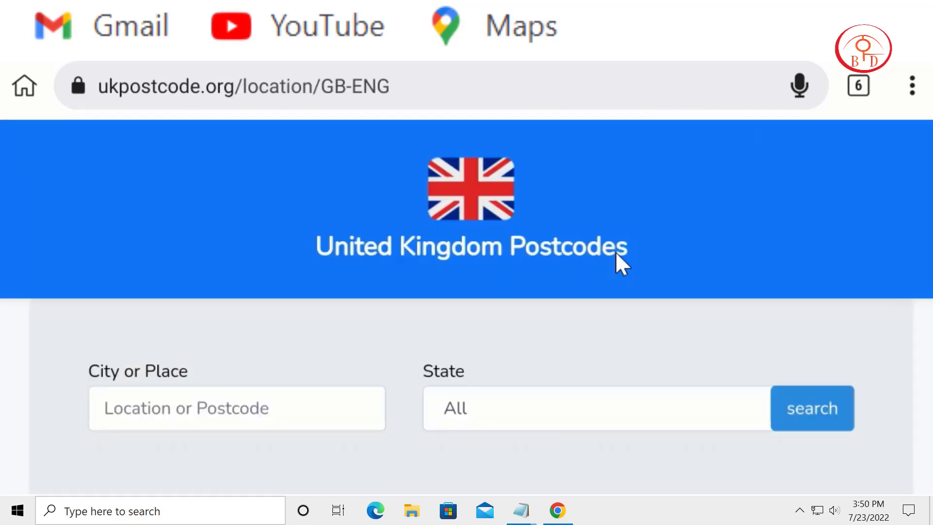
scroll(617, 252, "down", 2)
scroll(616, 252, "down", 3)
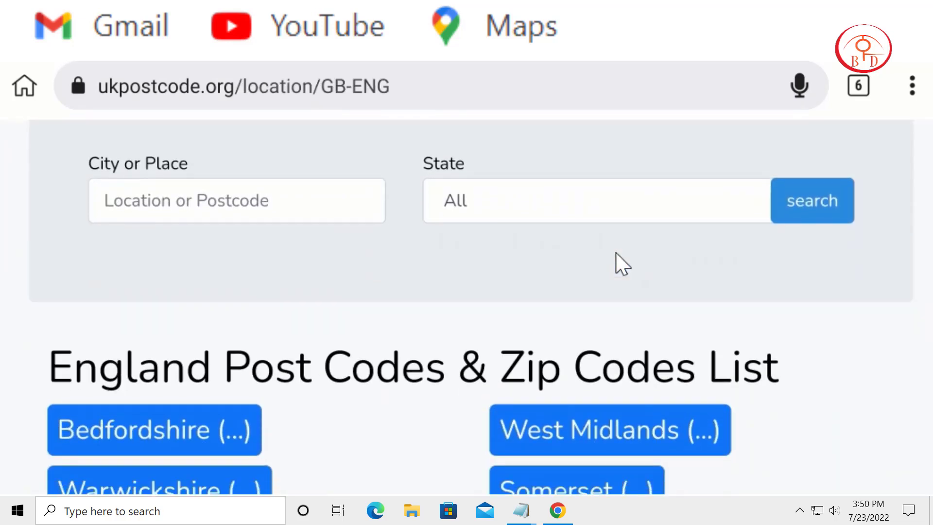
scroll(616, 253, "down", 2)
scroll(617, 252, "down", 1)
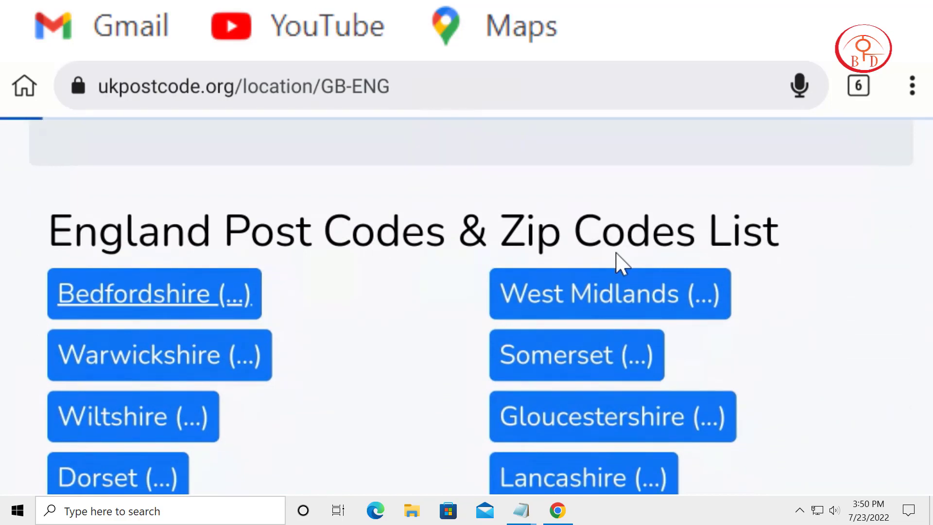
scroll(617, 252, "down", 4)
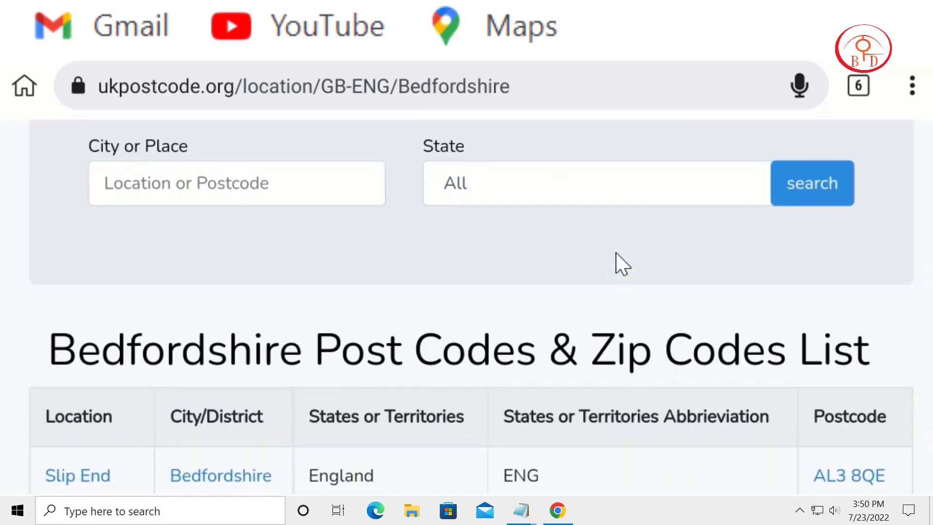
scroll(617, 253, "down", 3)
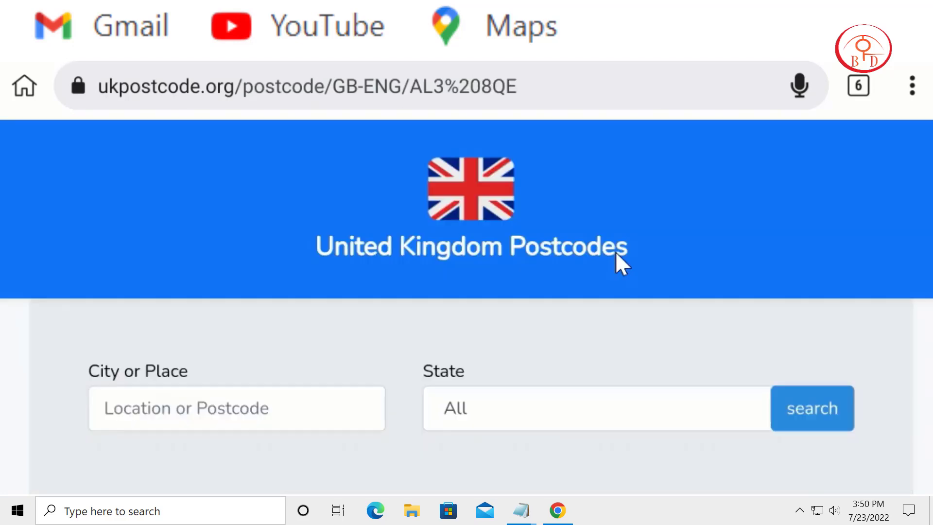
scroll(616, 253, "down", 8)
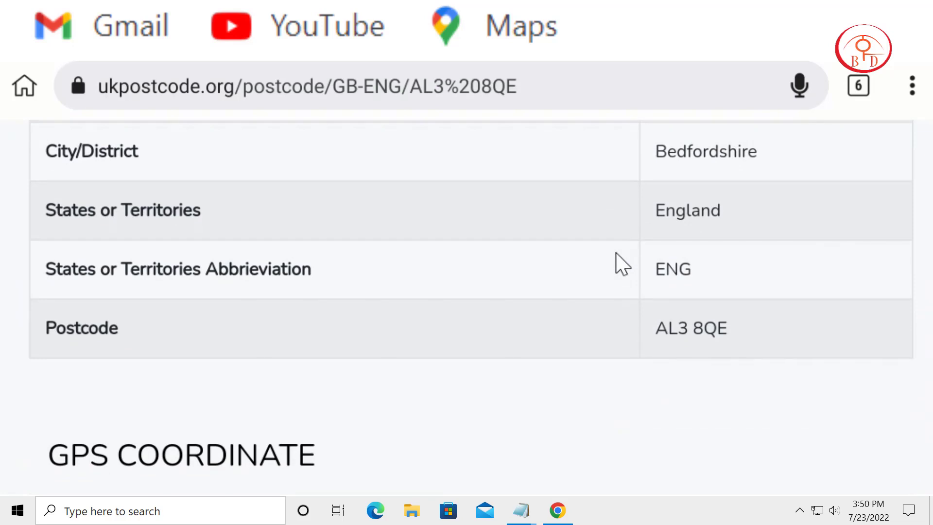
Step: Copy the postcode from the ukpostcode.org details table and paste it into the Address field of the ukclassifieds ad
double_click(710, 328)
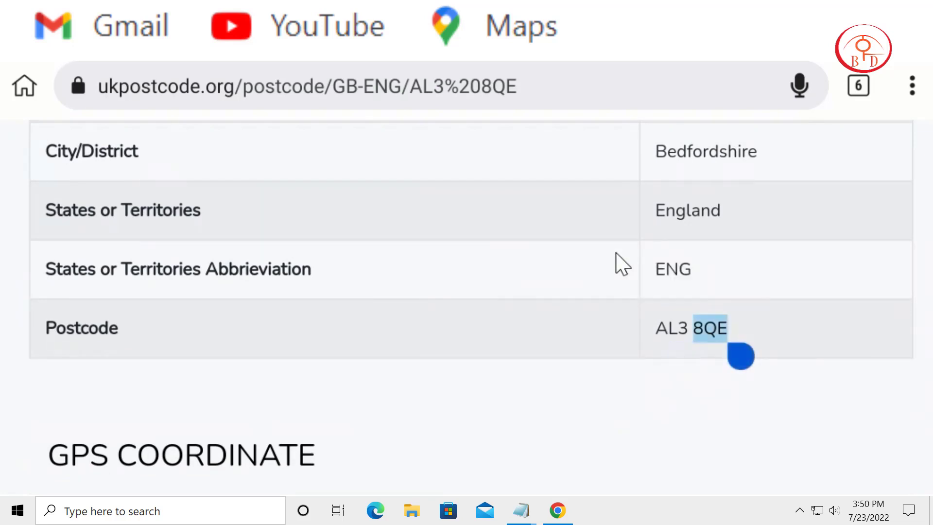
left_click_drag(680, 356, 642, 356)
key("ctrl+c")
left_click(496, 278)
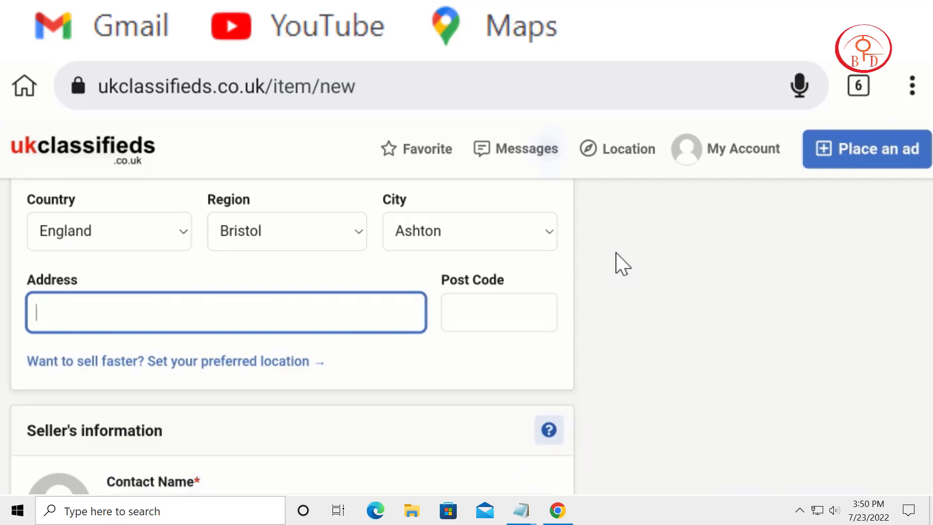
left_click(36, 312)
left_click(34, 333)
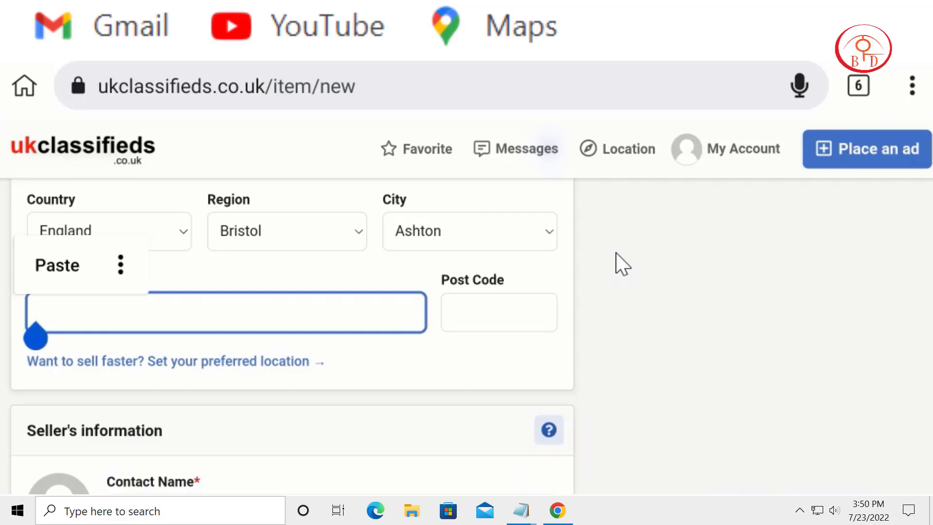
left_click(56, 265)
Step: Review the Seller's information section and continue to Pricing options & status
scroll(290, 422, "down", 3)
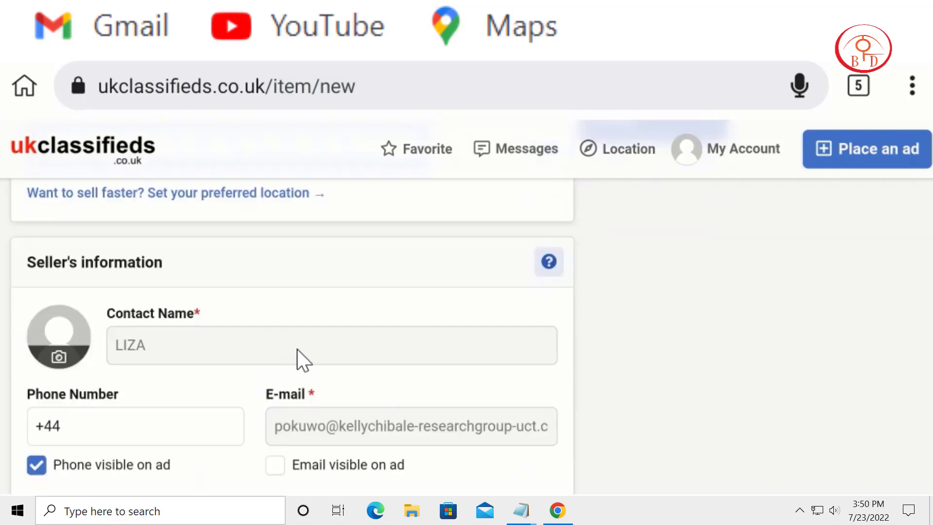
scroll(277, 361, "down", 1)
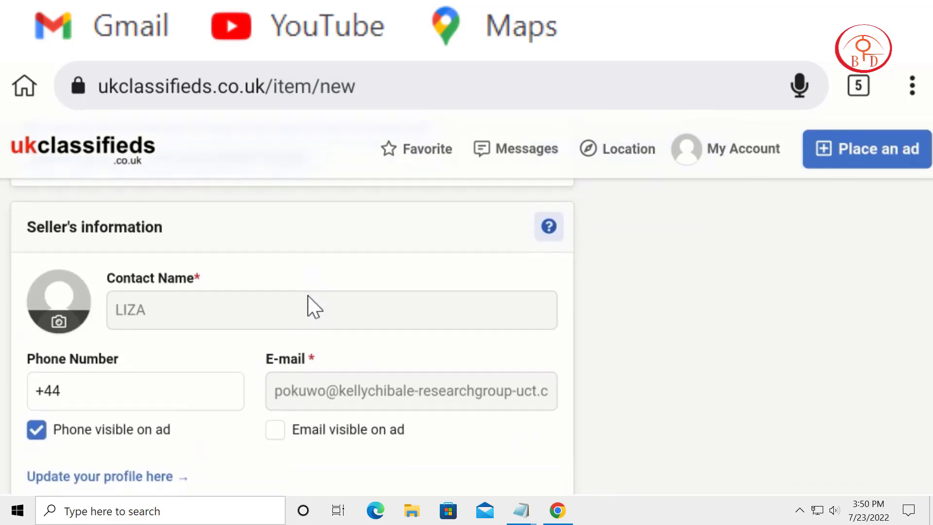
scroll(530, 253, "down", 4)
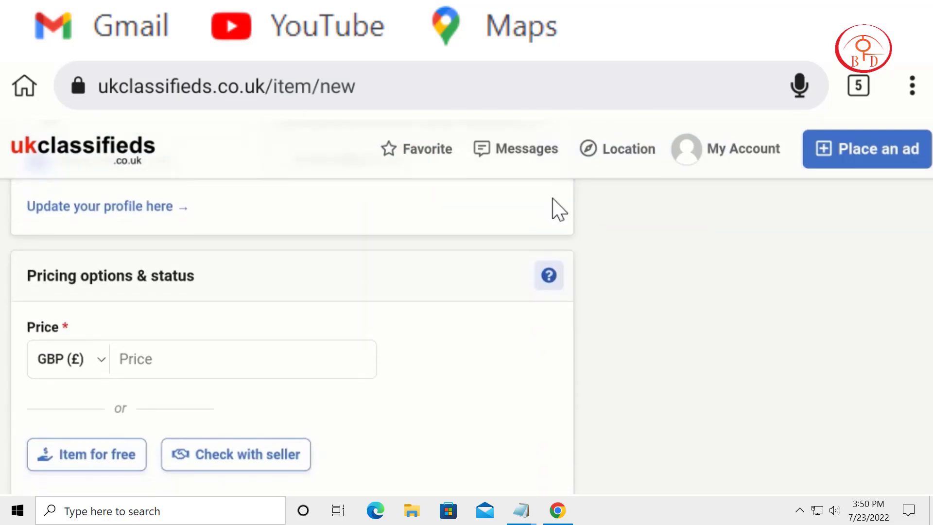
Step: Set the listing price to 12 with USD ($) as the currency
left_click(158, 371)
scroll(427, 443, "down", 2)
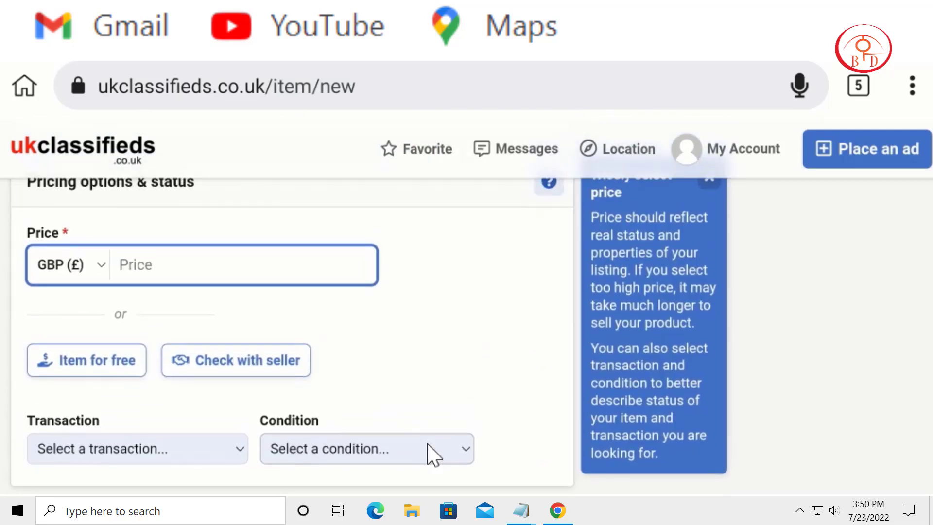
left_click(63, 259)
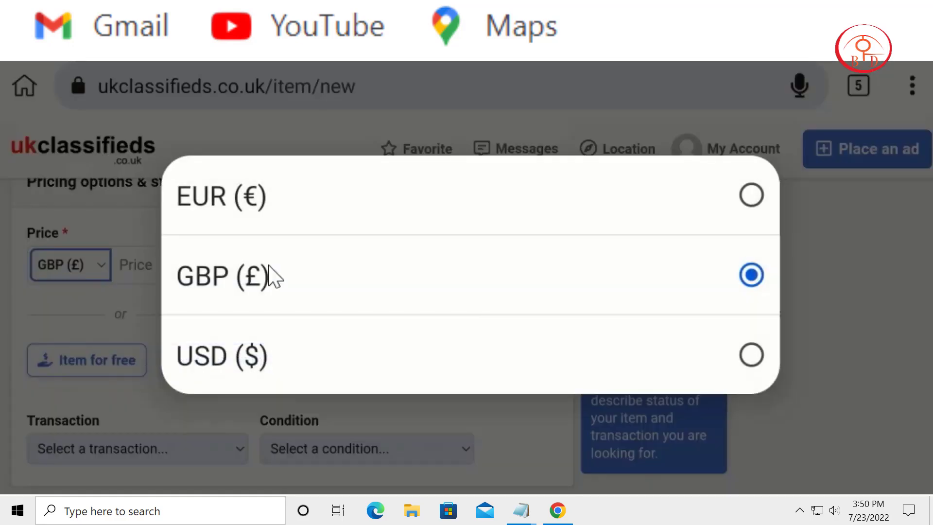
left_click(285, 377)
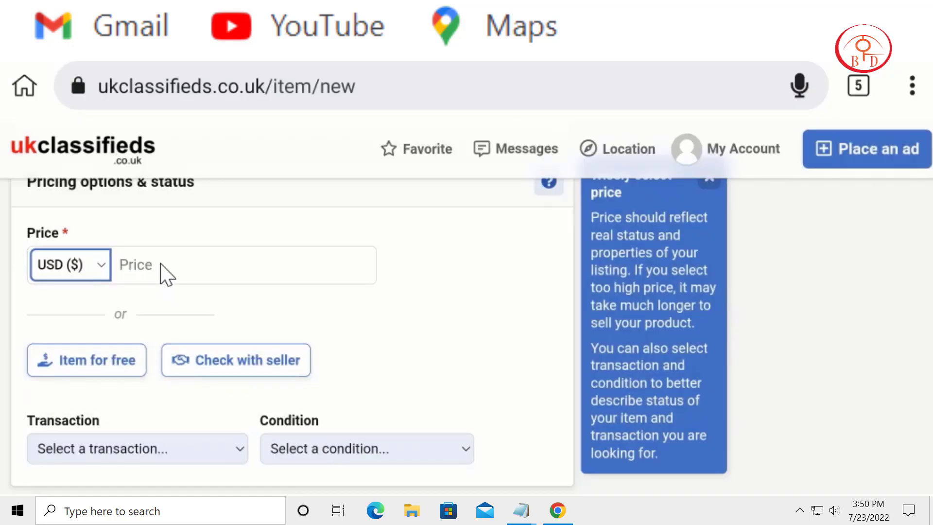
left_click(162, 264)
left_click(162, 264)
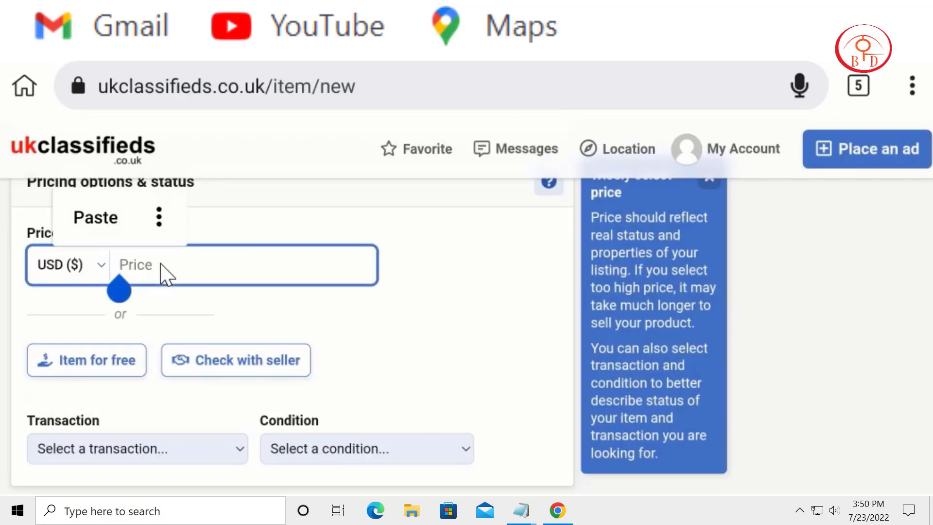
type("12")
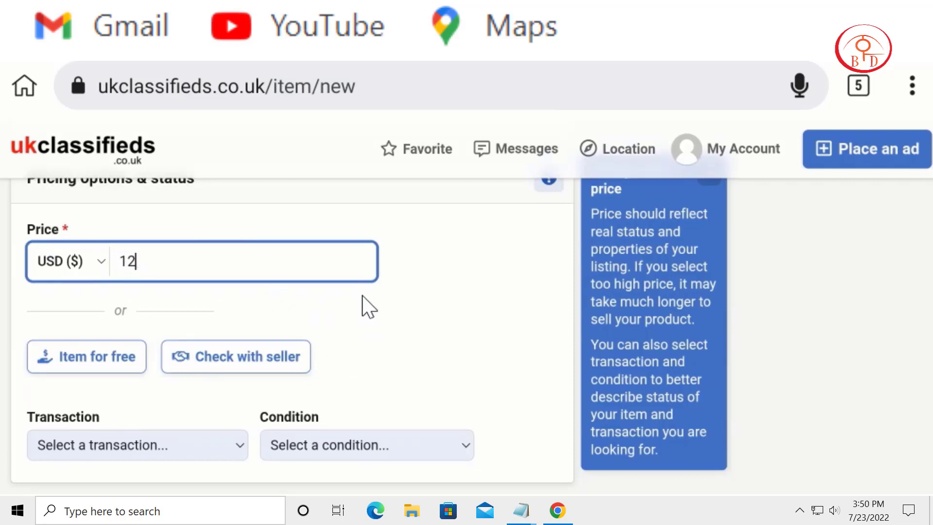
Step: Mark the listing as an item for free, with transaction Sell and condition New
scroll(362, 306, "down", 2)
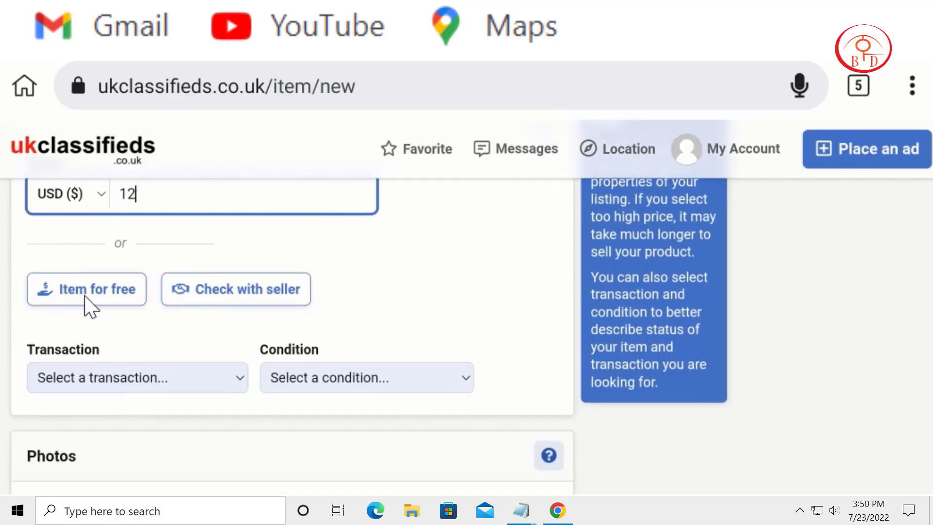
left_click(120, 303)
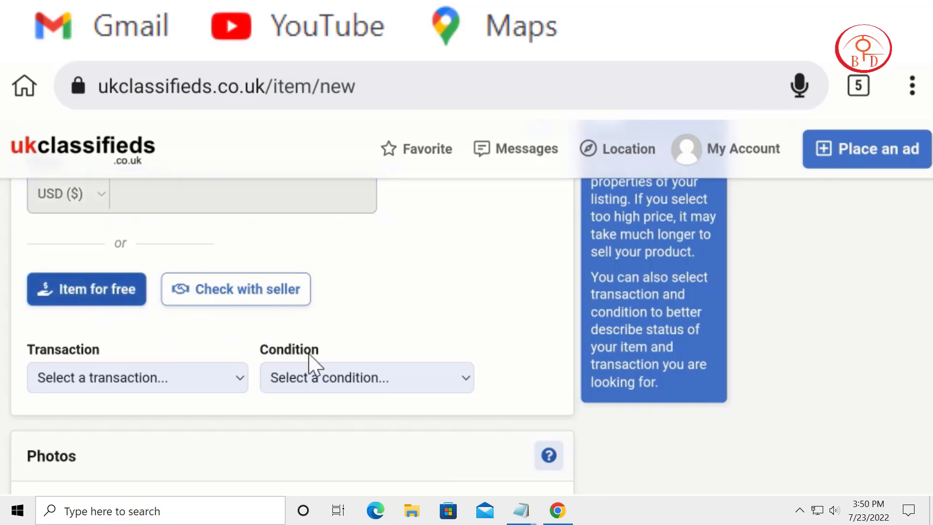
left_click(213, 384)
left_click(221, 223)
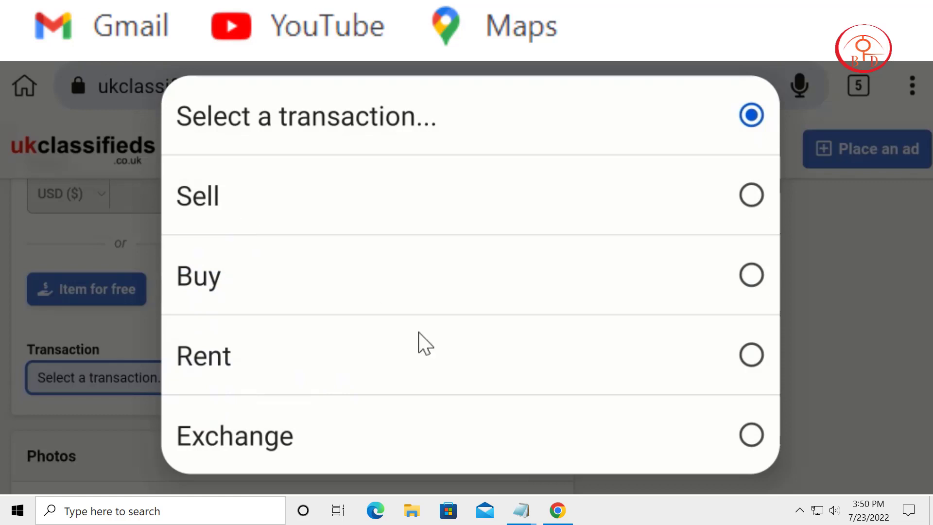
left_click(355, 388)
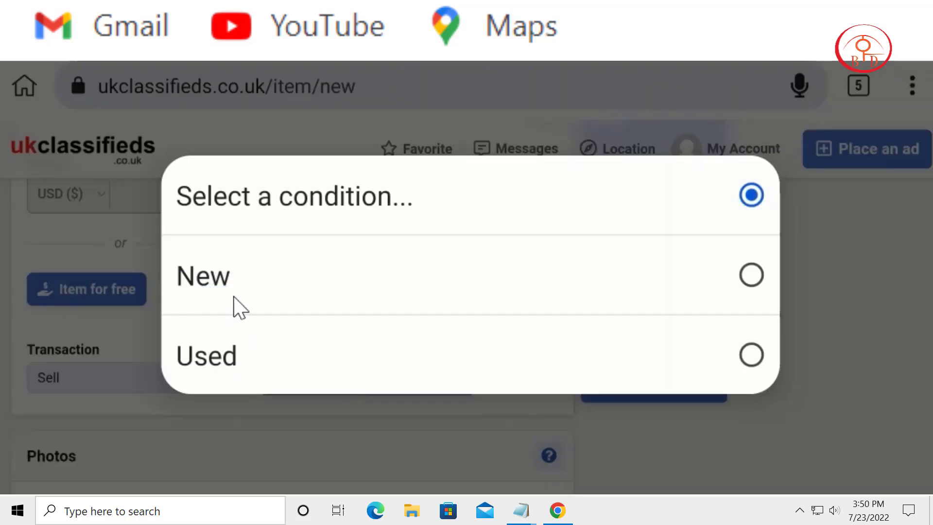
left_click(486, 286)
Step: Upload the purple Advanced Keto 1500 bottle photo and the three-bottle Keto photo to the listing's Photos section
scroll(488, 376, "down", 4)
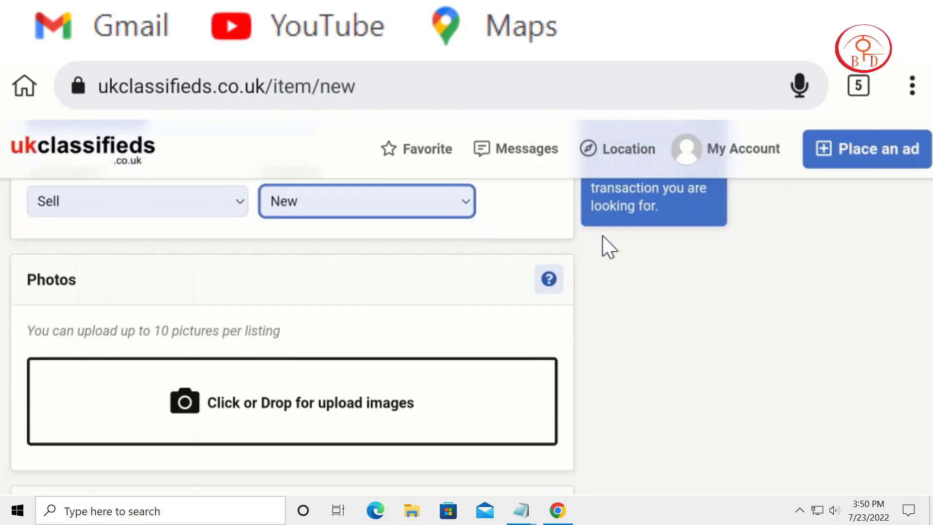
left_click(198, 404)
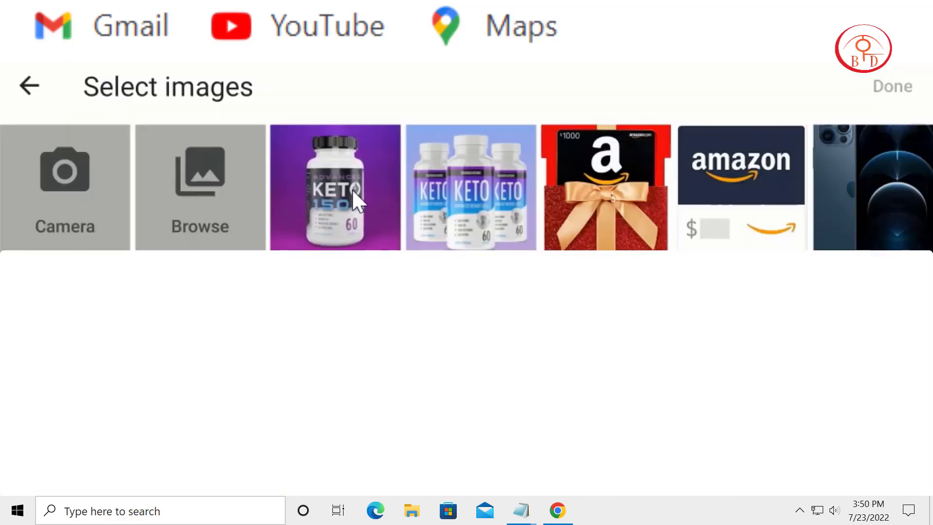
left_click(353, 191)
left_click(891, 86)
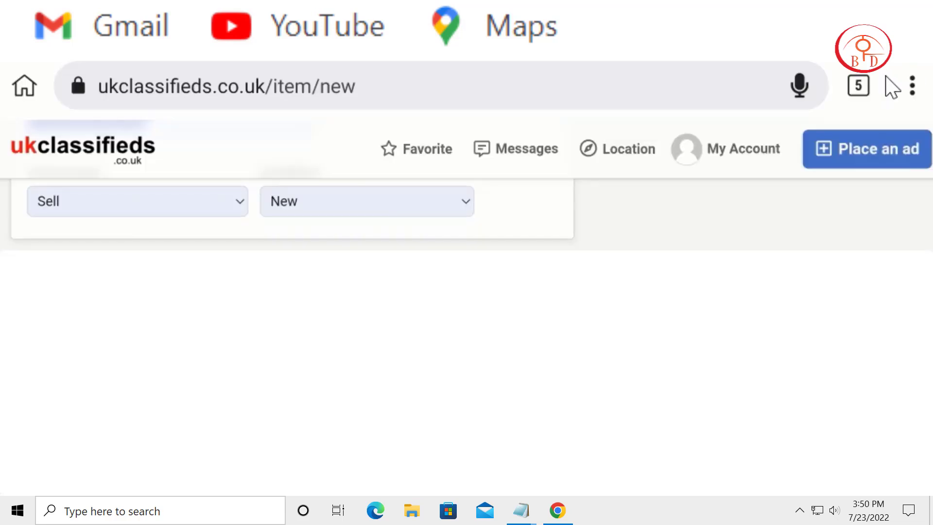
left_click_drag(537, 336, 554, 244)
left_click(247, 325)
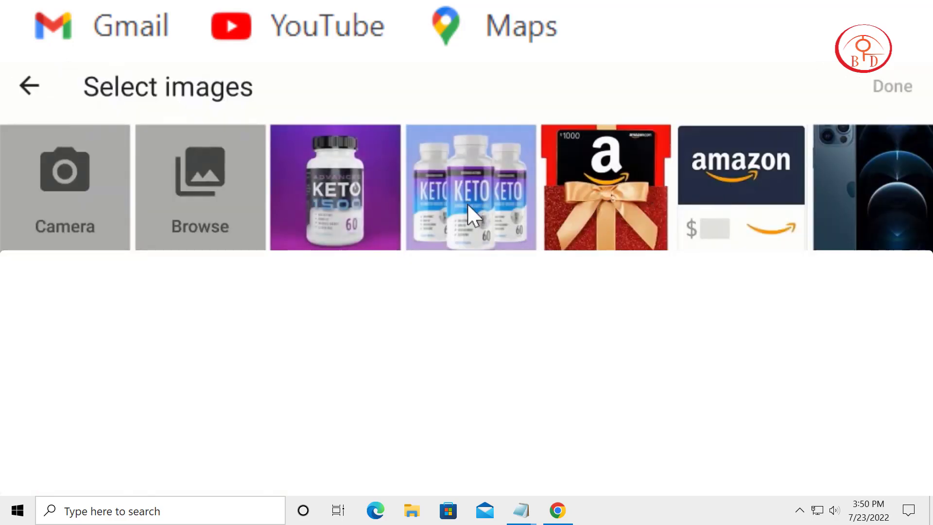
left_click(468, 202)
left_click(894, 88)
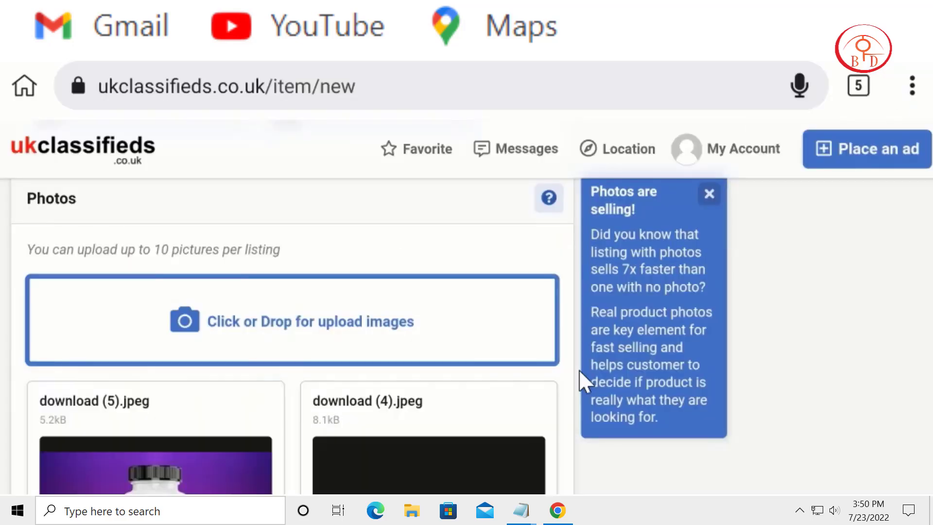
Step: Switch to the cpafull network page, show All Offers and open the advanced search filters
left_click_drag(578, 369, 645, 203)
left_click_drag(691, 287, 698, 234)
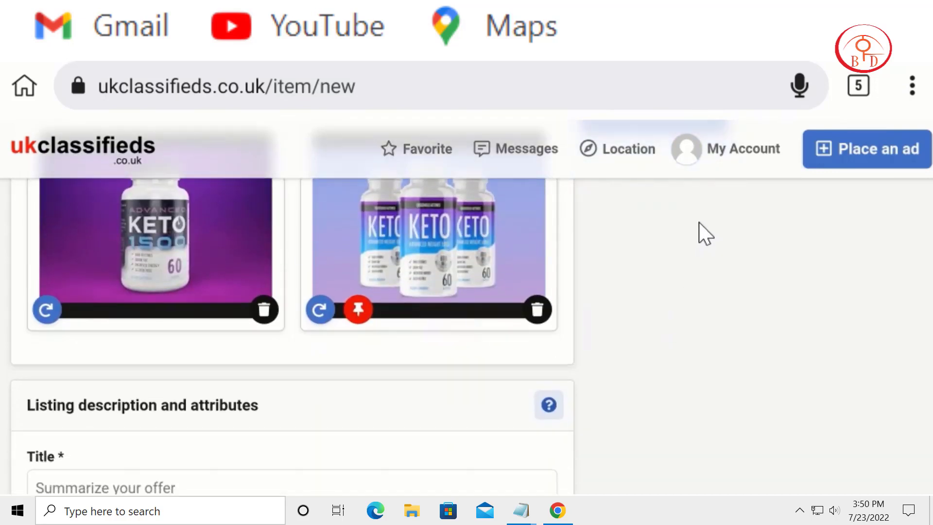
left_click_drag(673, 317, 669, 286)
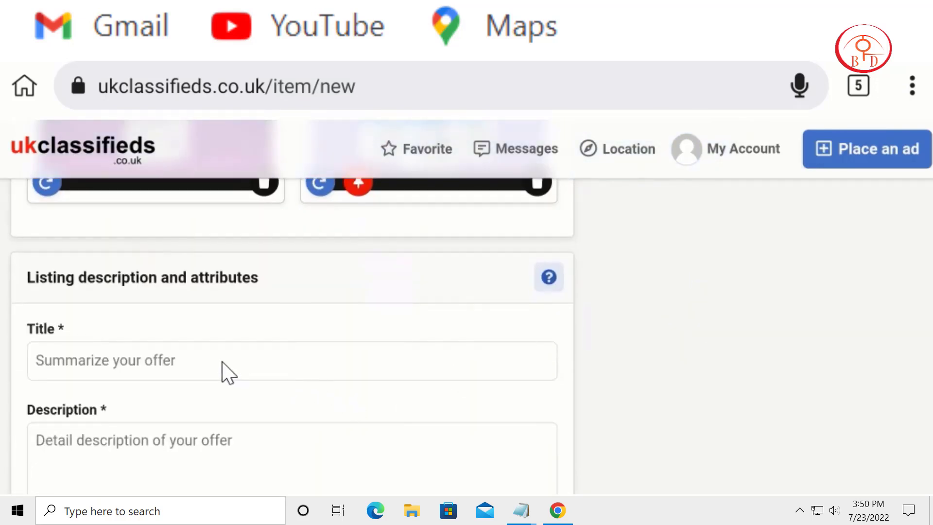
left_click_drag(223, 371, 235, 333)
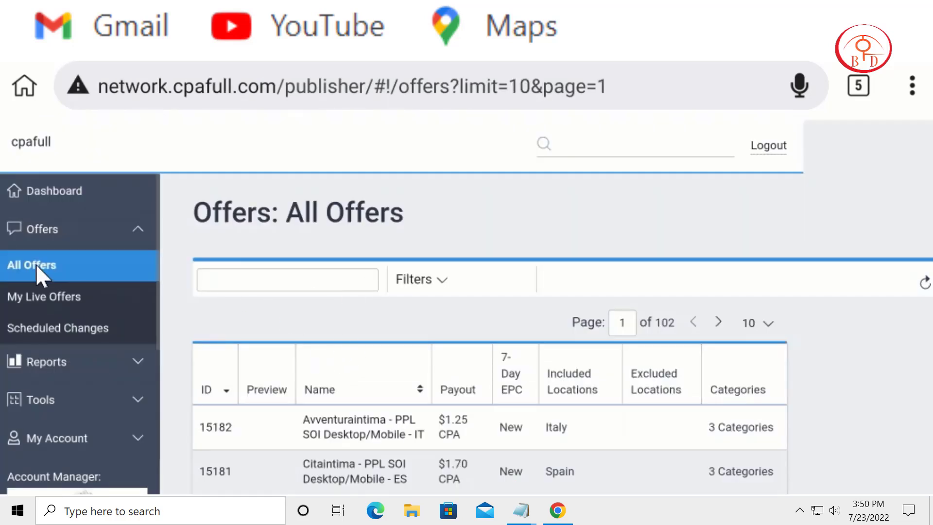
left_click(36, 264)
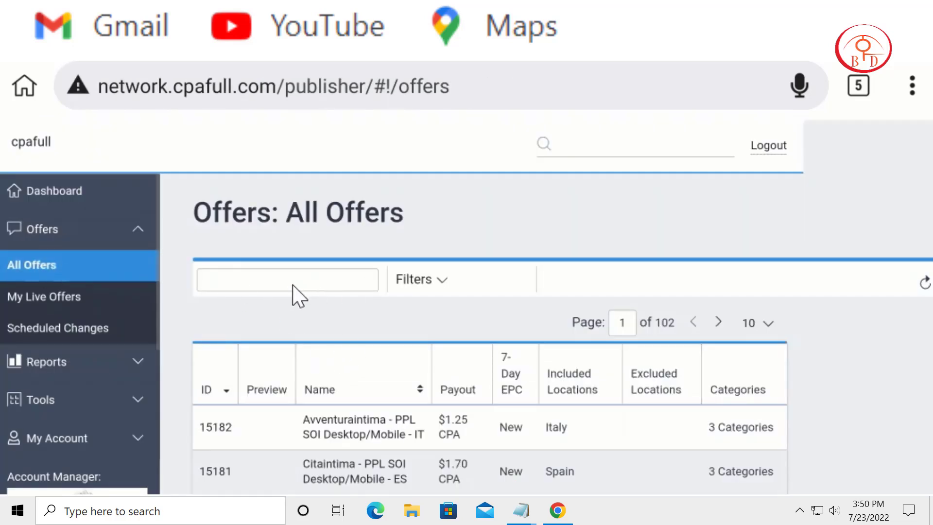
left_click(425, 284)
scroll(481, 330, "down", 3)
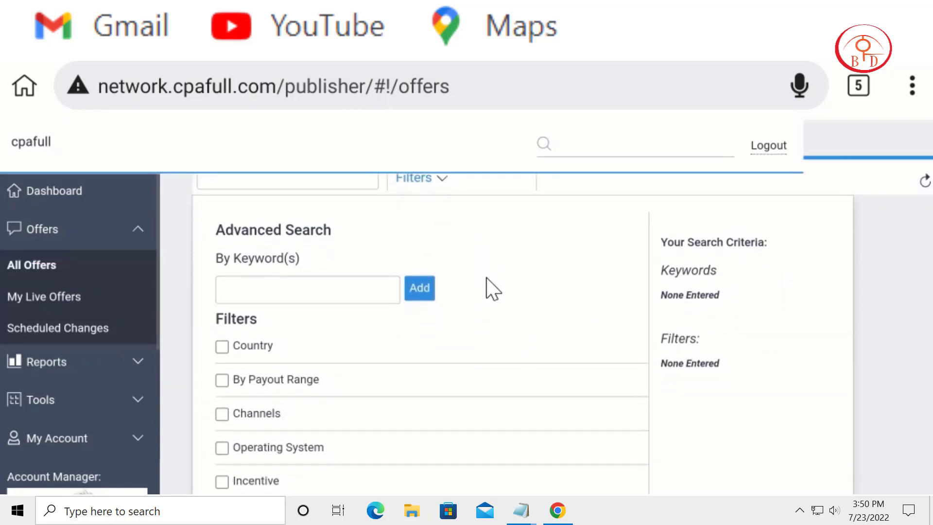
Step: Enable the Country filter and add United States to the offer search criteria
left_click(251, 358)
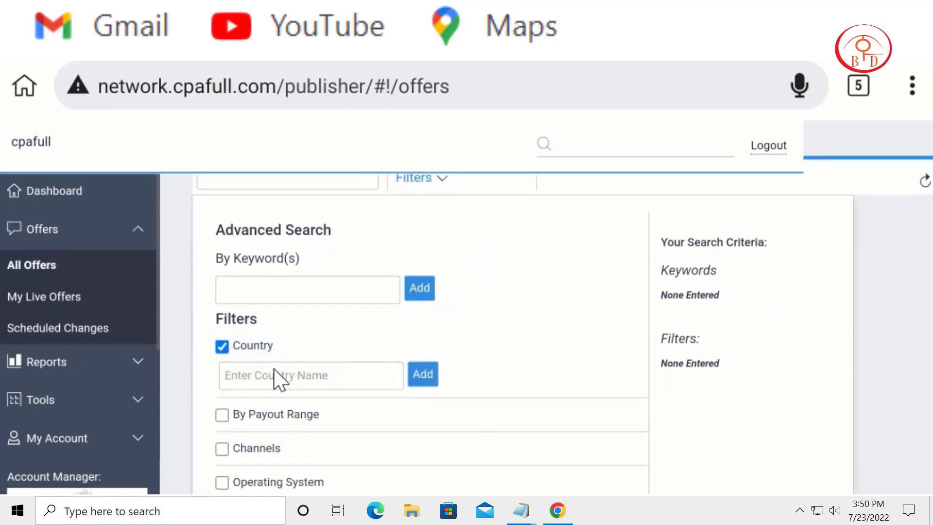
left_click(285, 384)
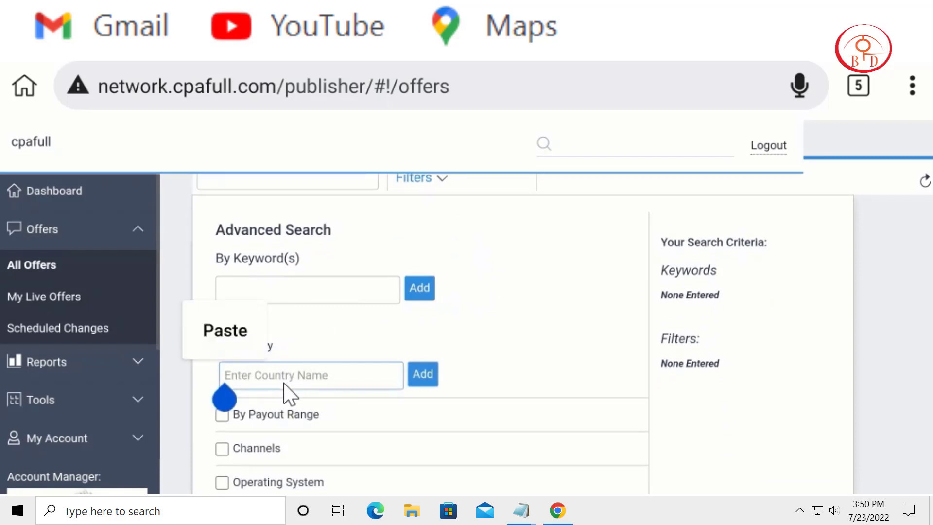
type("u")
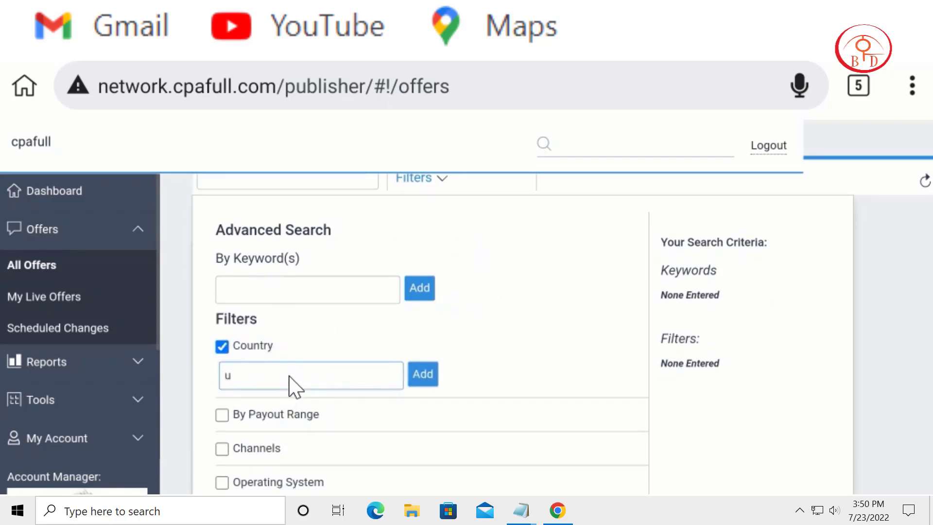
type("n")
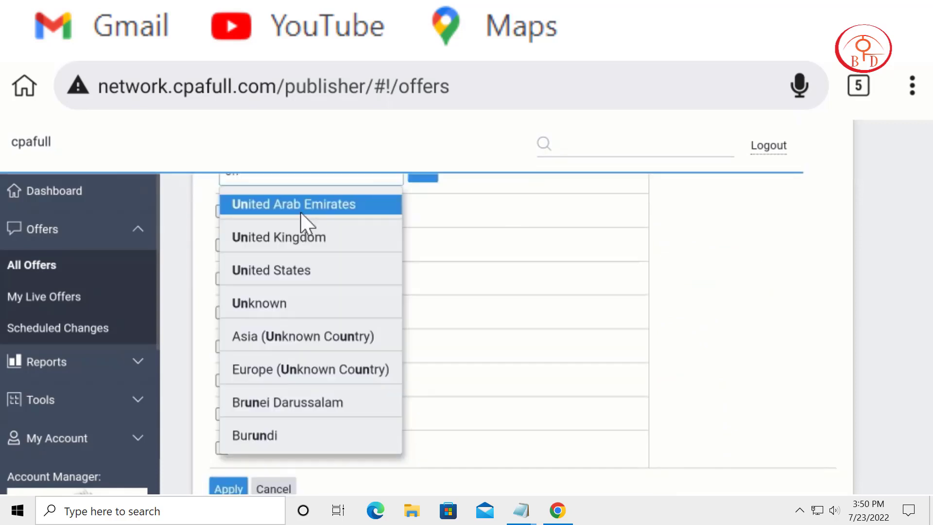
left_click(306, 268)
left_click(436, 196)
left_click_drag(514, 309, 501, 385)
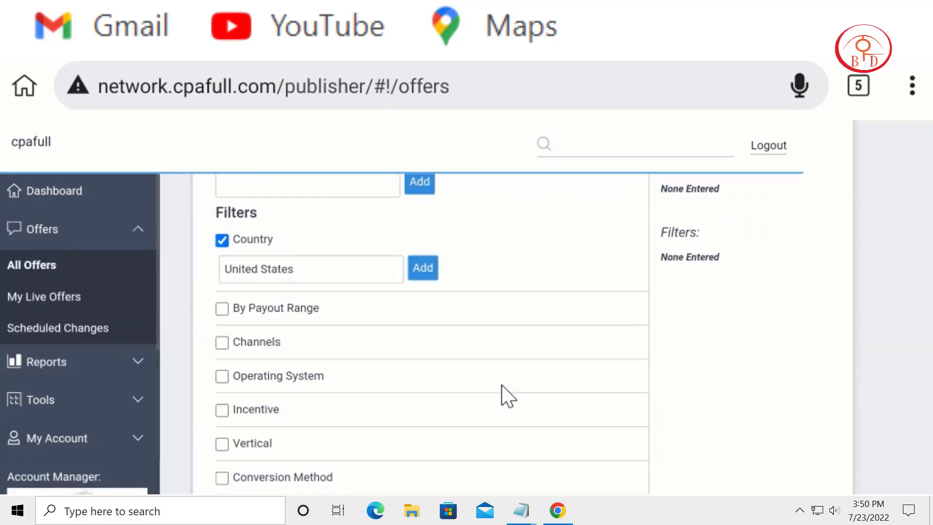
left_click(423, 268)
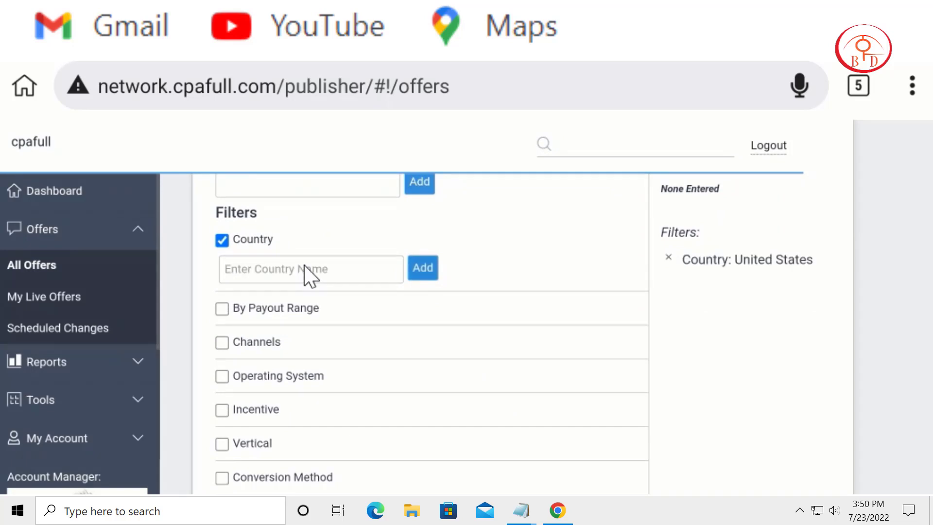
Step: Add United Kingdom as a second country in the offer search criteria
left_click(308, 272)
type("u")
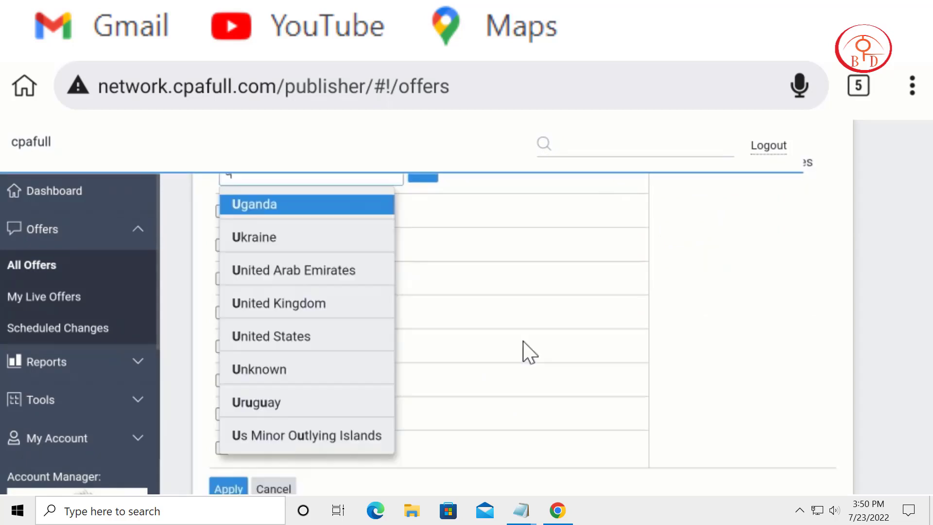
left_click(294, 304)
left_click(528, 210)
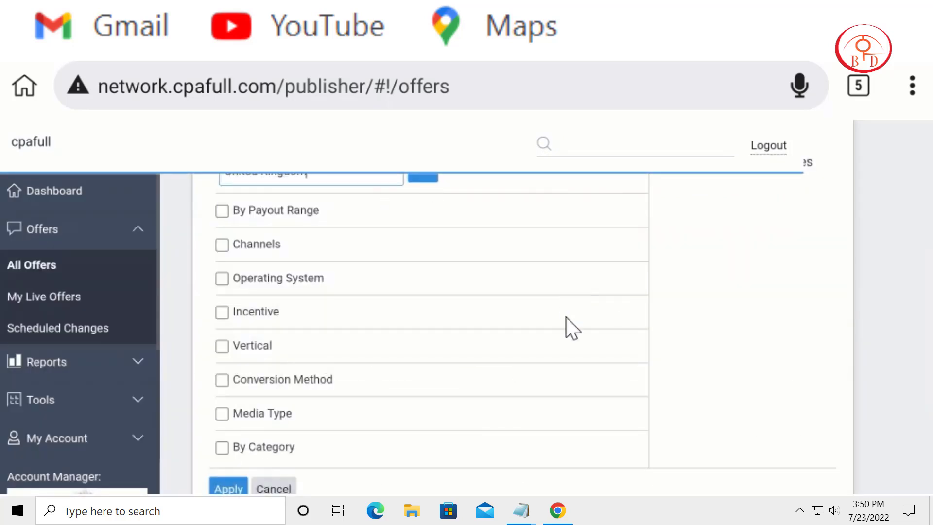
left_click_drag(567, 317, 576, 362)
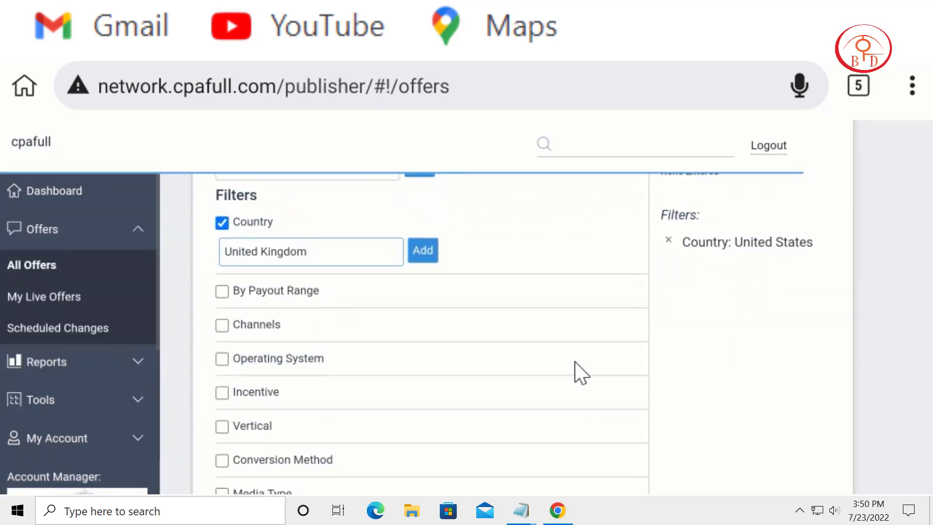
left_click(435, 262)
Step: Enable the By Category filter, add Health and Beauty to the offer search criteria and apply the filters
left_click_drag(514, 346, 532, 238)
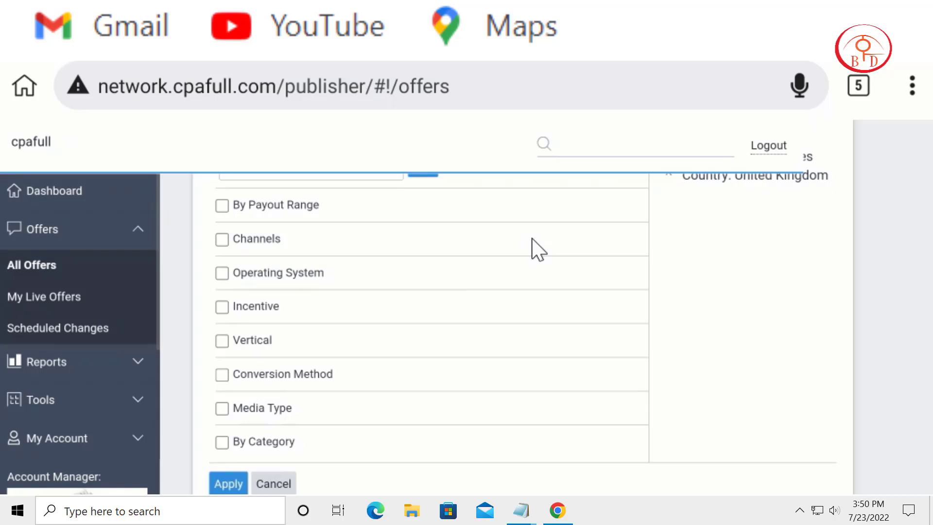
scroll(470, 371, "down", 1)
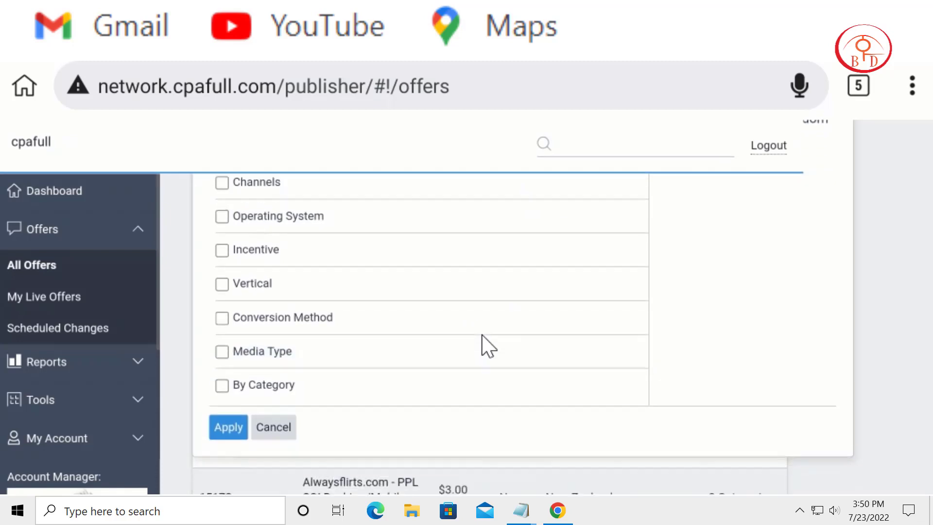
left_click(248, 401)
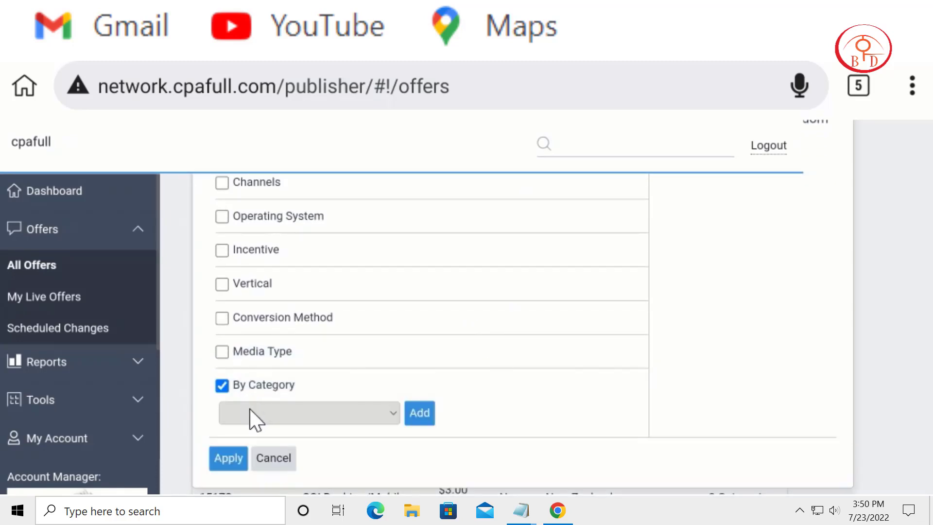
left_click(249, 410)
left_click_drag(393, 370, 539, 154)
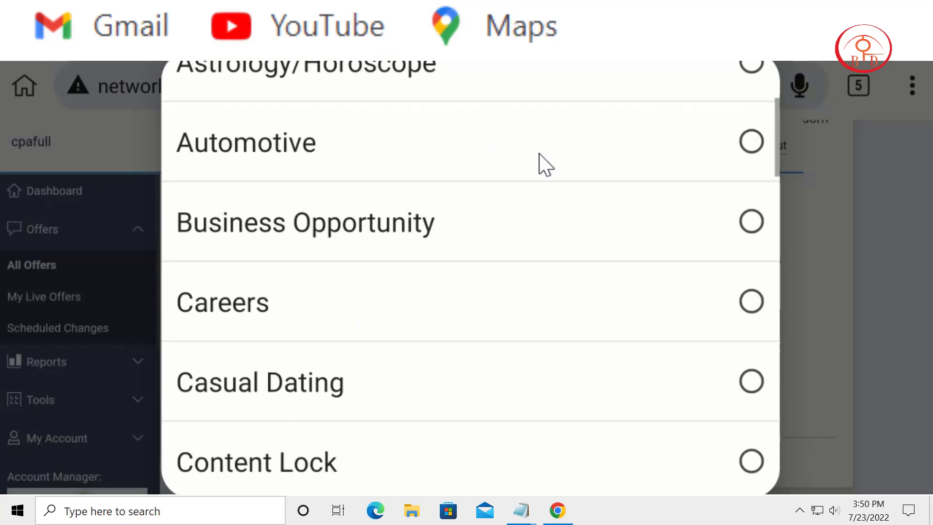
scroll(677, 402, "down", 10)
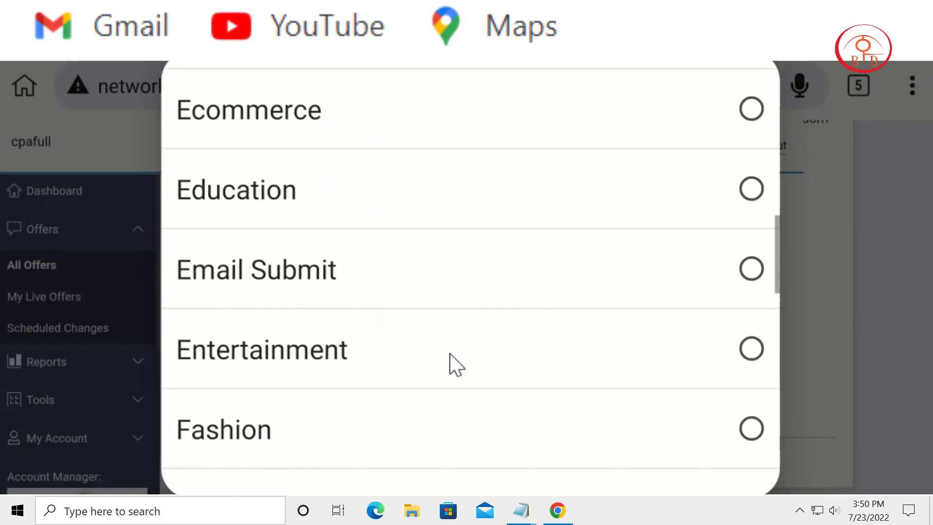
scroll(450, 353, "down", 10)
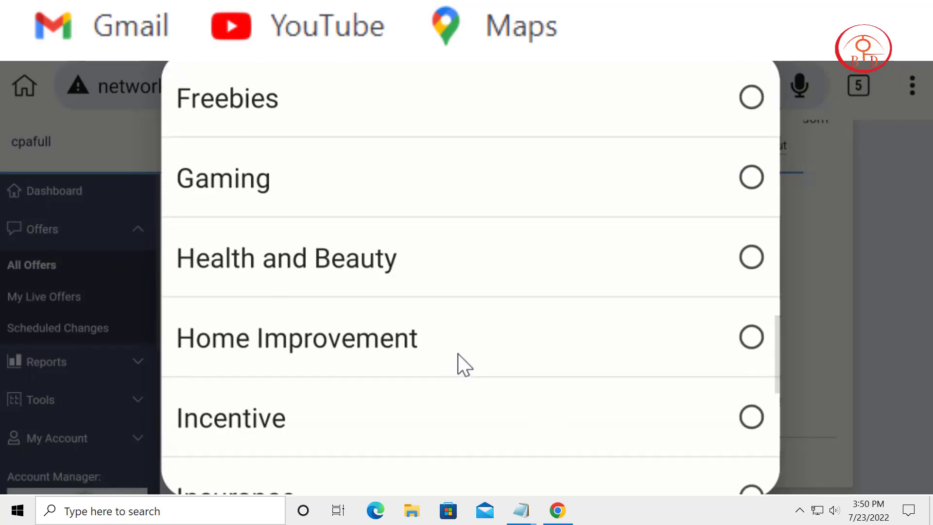
left_click(442, 275)
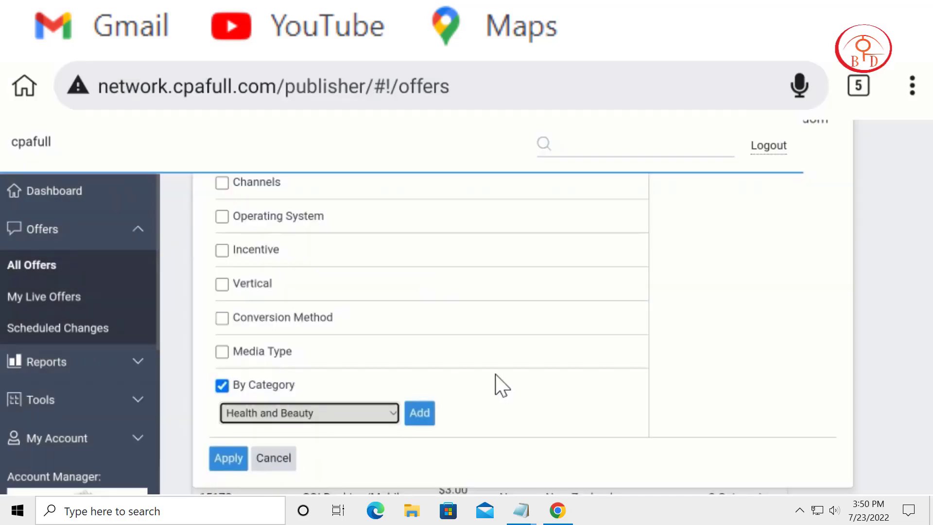
left_click(419, 413)
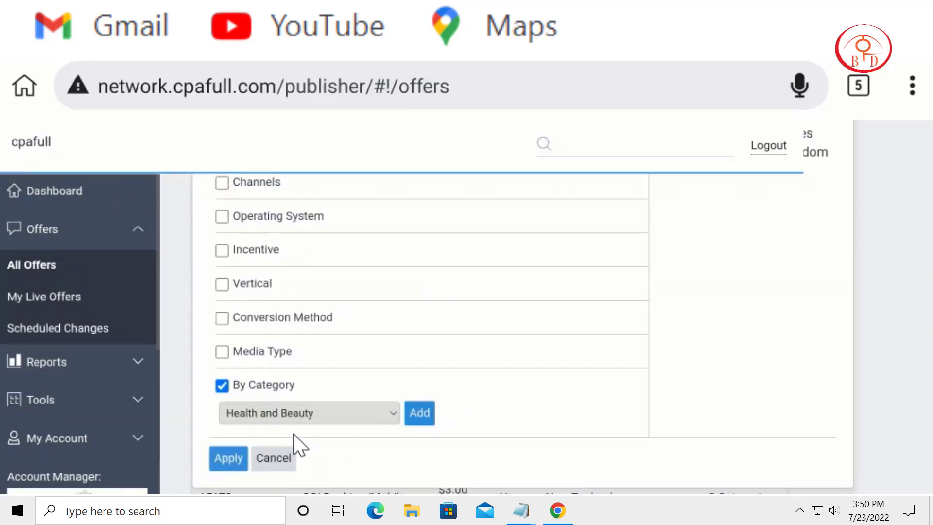
left_click(224, 461)
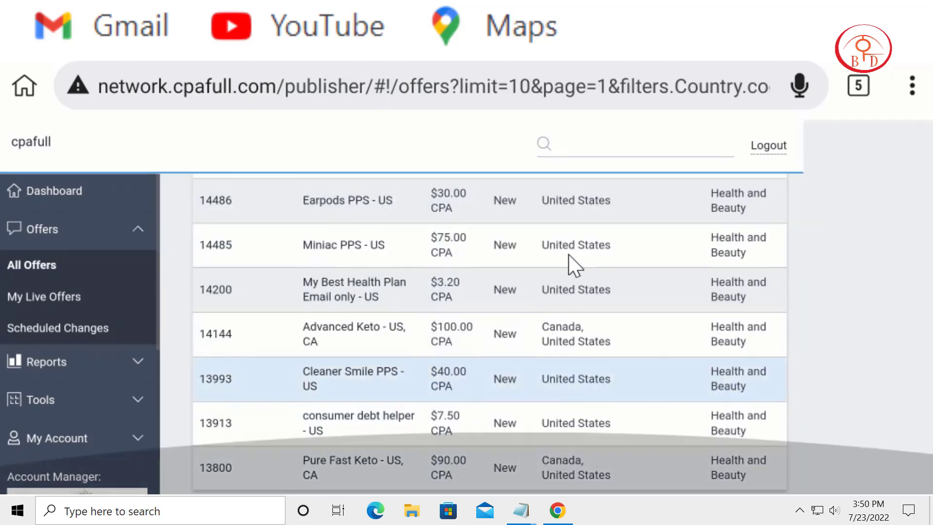
Step: Look through the filtered offers for Keto products and open the Advanced Keto - US, CA offer
scroll(573, 264, "up", 5)
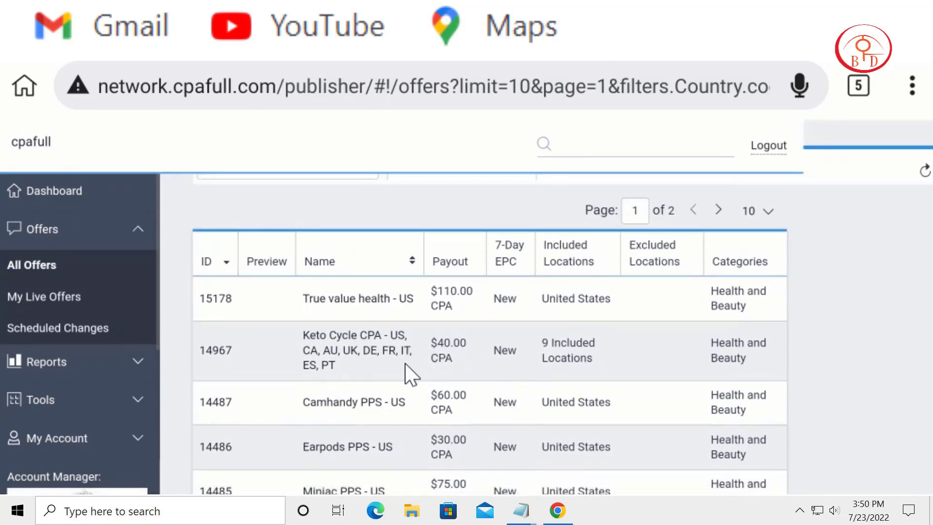
scroll(362, 341, "down", 2)
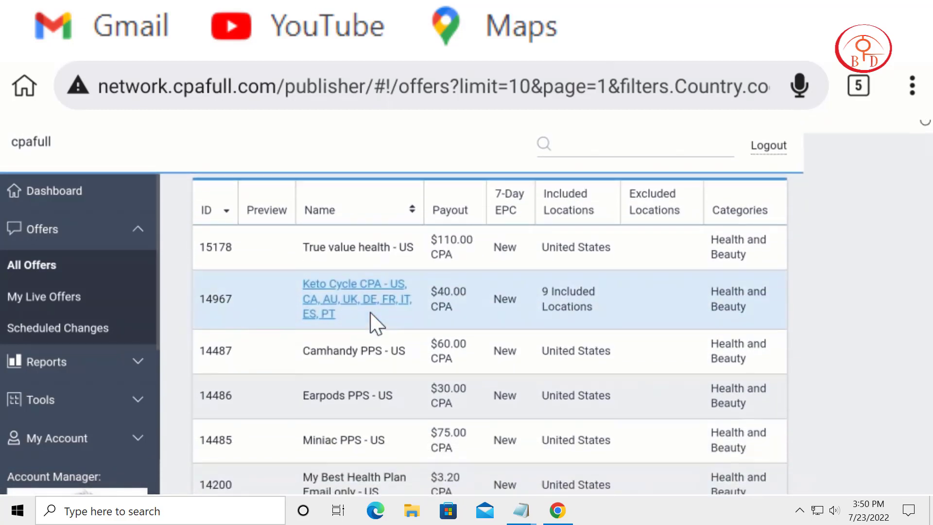
scroll(396, 283, "down", 1)
scroll(404, 288, "up", 1)
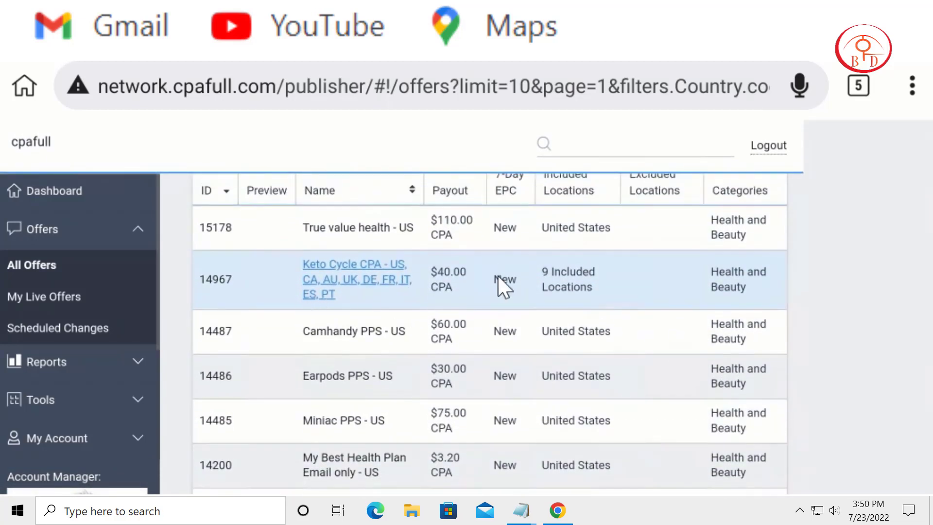
scroll(442, 311, "down", 2)
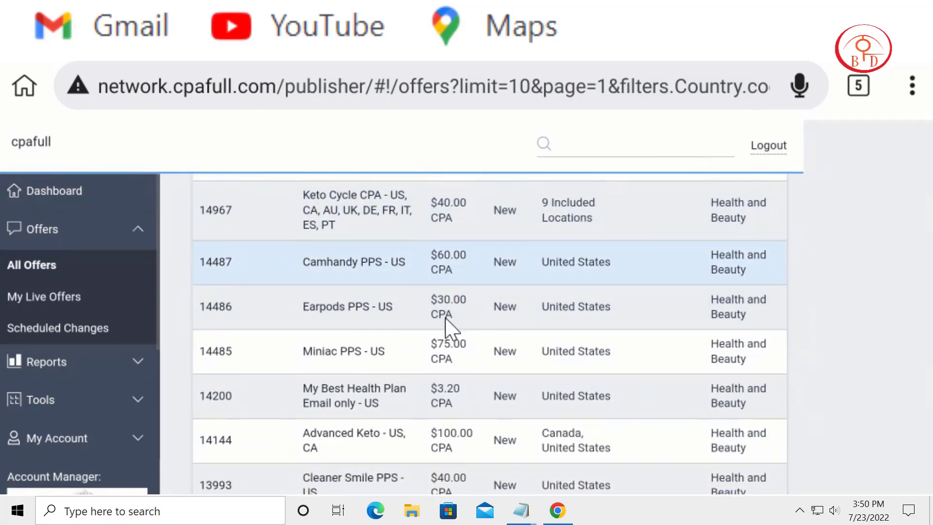
scroll(423, 417, "down", 3)
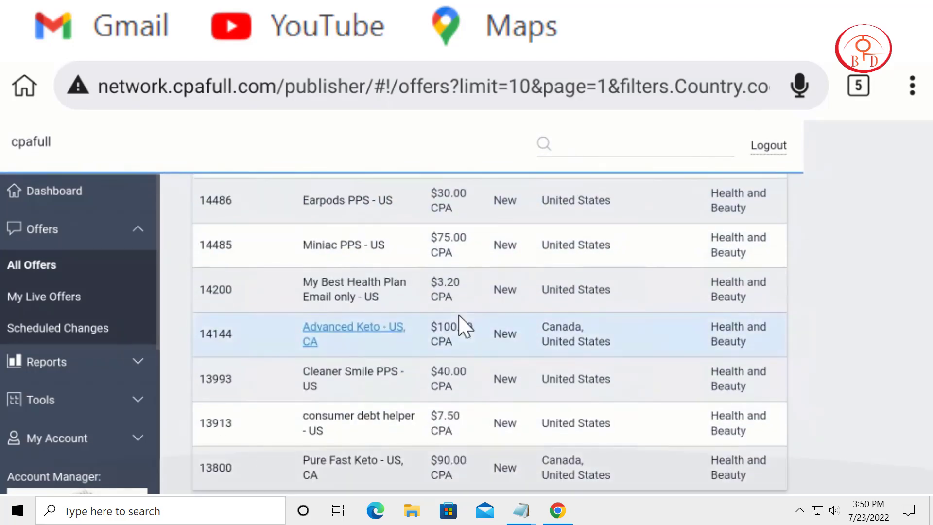
left_click(354, 327)
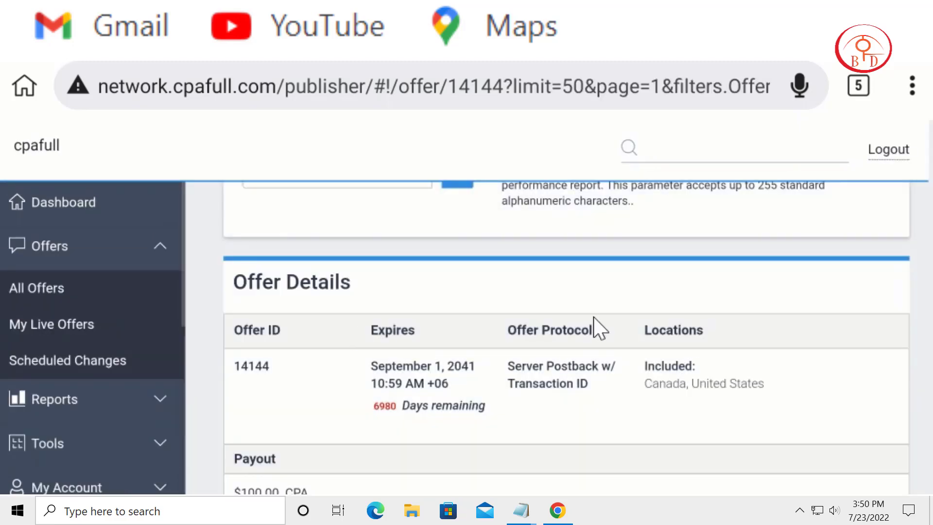
Step: Copy "Advanced Keto" from the offer's heading and paste it as the title of the ukclassifieds listing
scroll(589, 489, "up", 1)
scroll(590, 490, "up", 3)
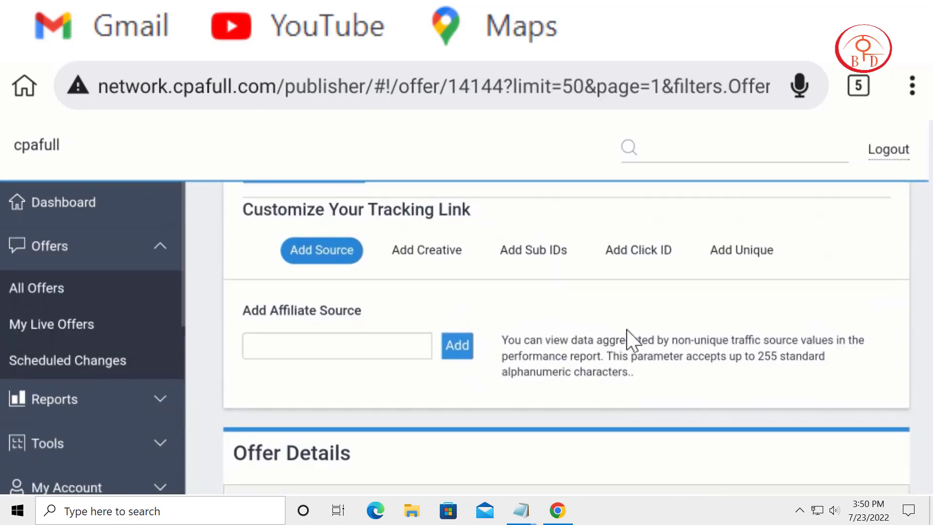
scroll(629, 338, "up", 3)
scroll(596, 387, "up", 1)
scroll(596, 387, "up", 1)
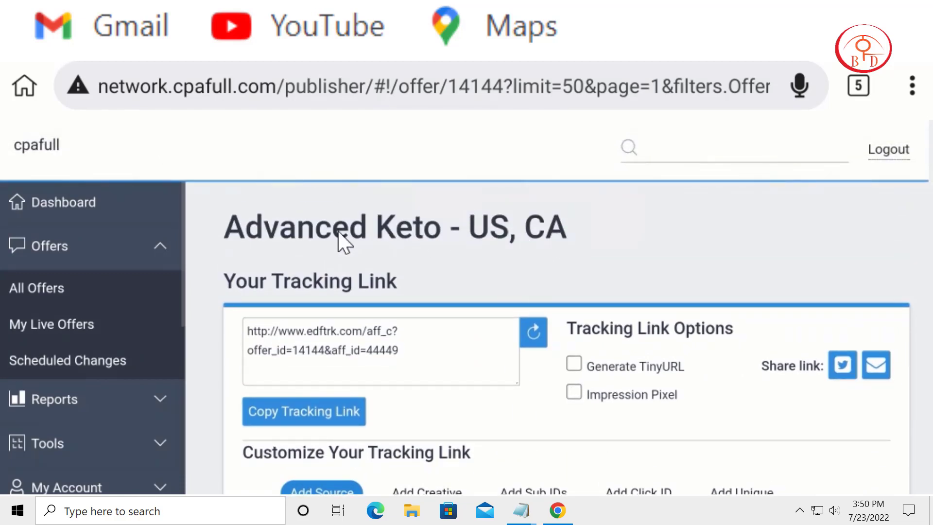
double_click(281, 229)
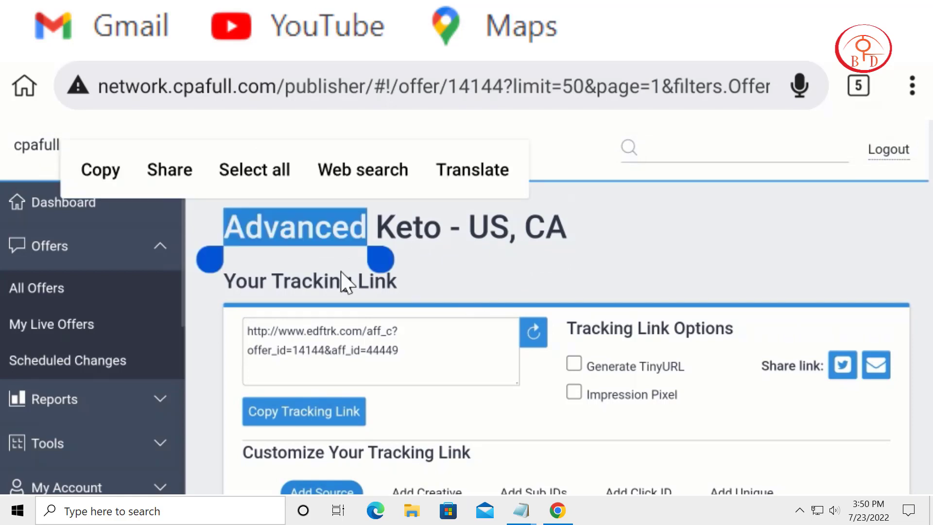
left_click_drag(378, 256, 445, 263)
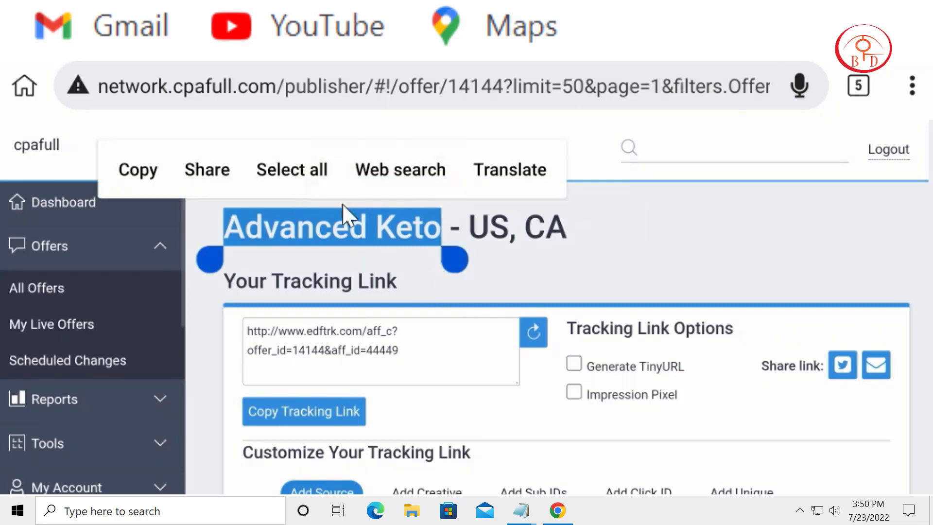
left_click(151, 176)
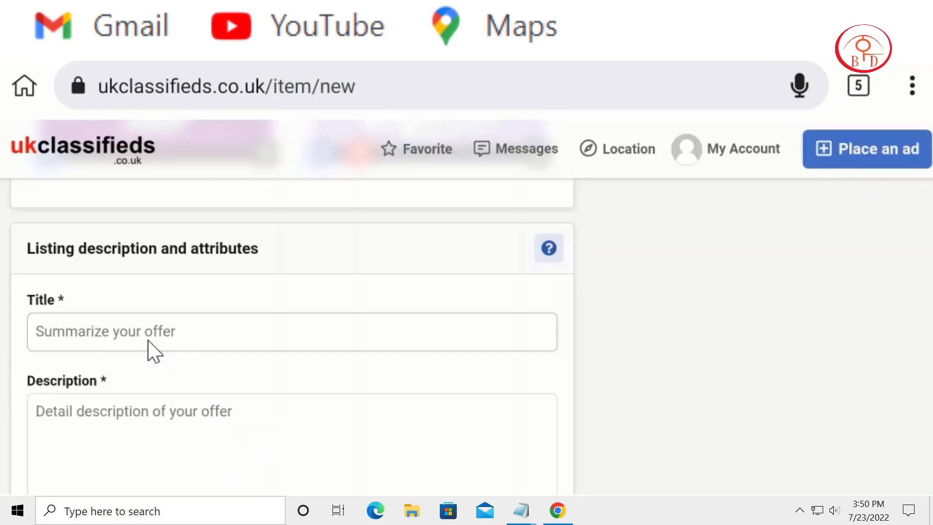
left_click(150, 342)
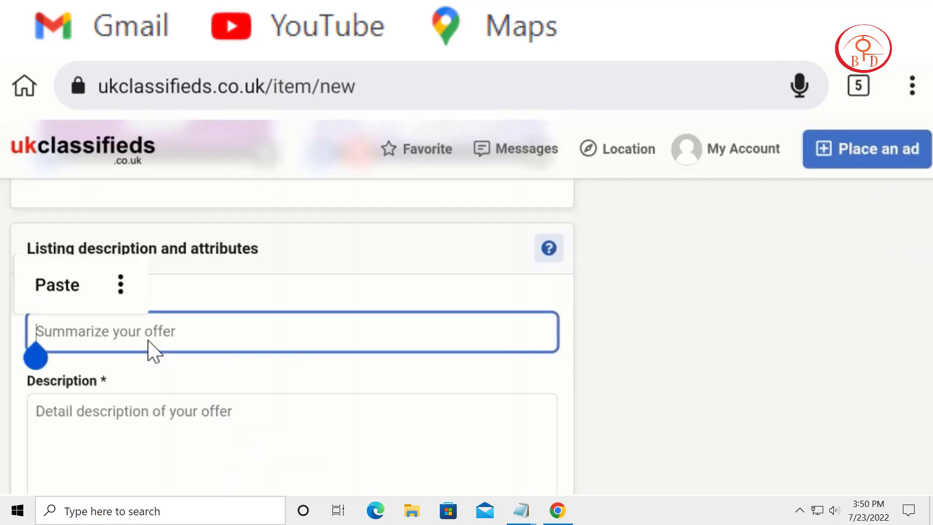
key("ctrl+v")
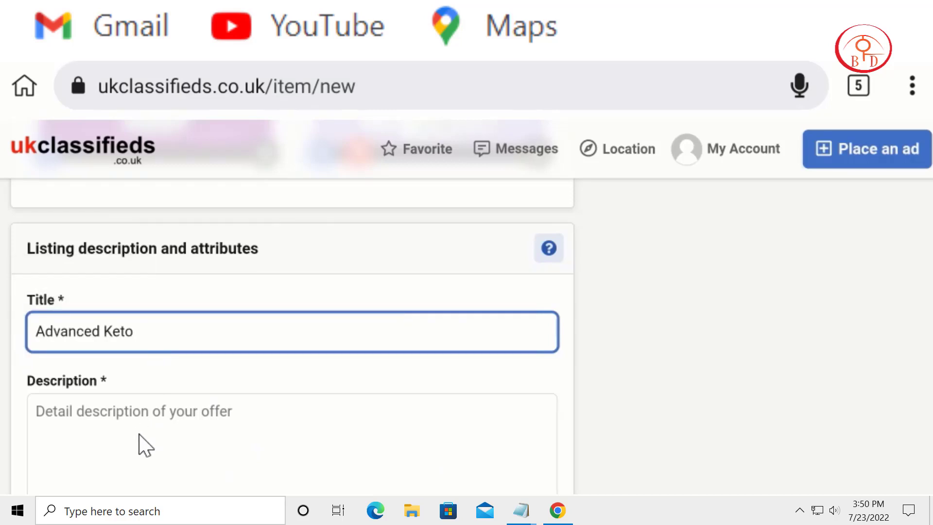
Step: Paste the prepared Advanced Keto 1500 text about the 800mg Keto formula and ketosis into the listing's Description
scroll(160, 388, "down", 1)
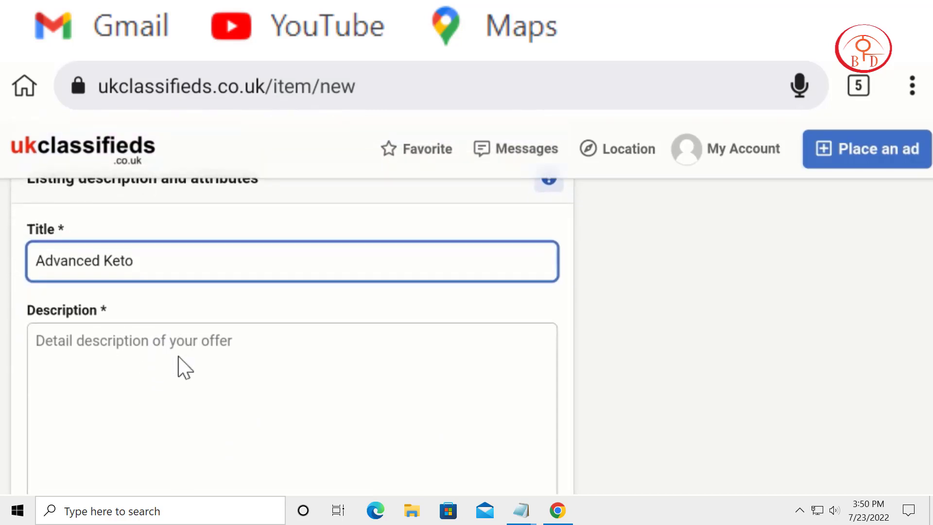
left_click(179, 390)
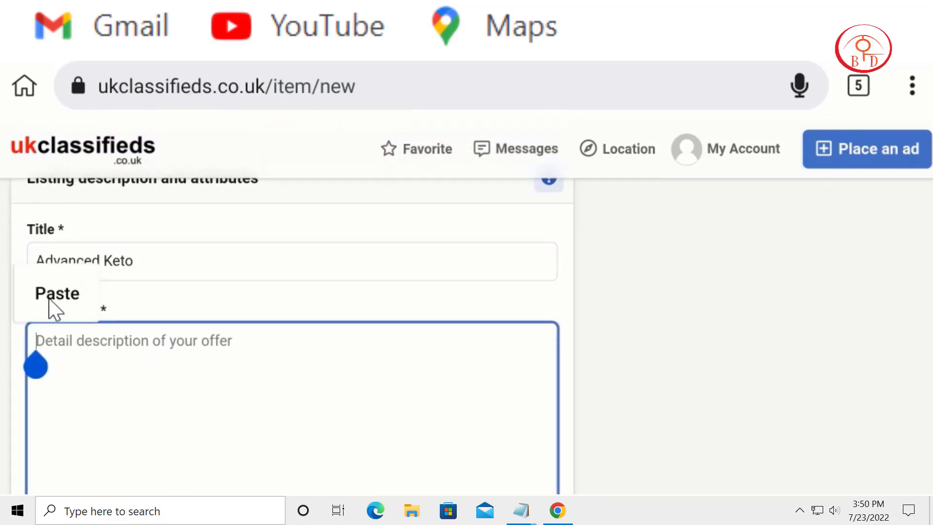
key("ctrl+v")
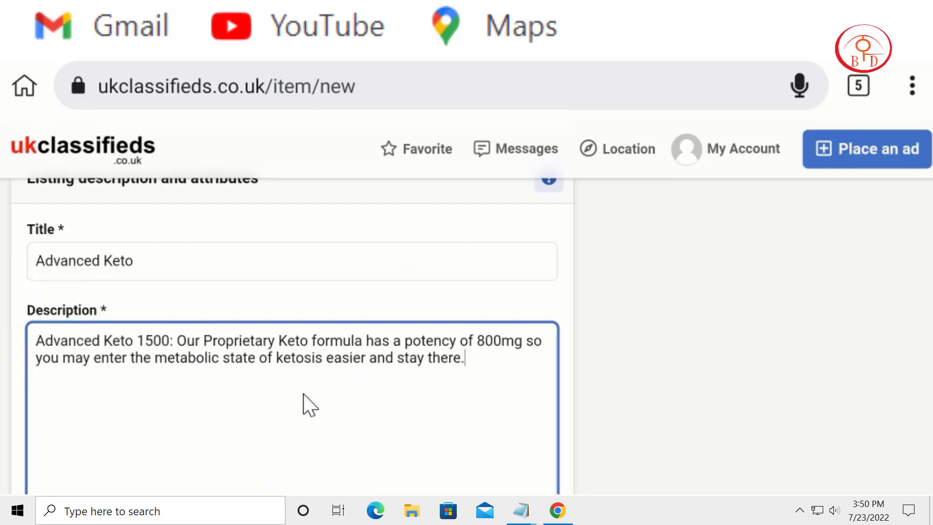
Step: Replace the final period of the description with the call to action "Free Now:"
scroll(663, 450, "down", 2)
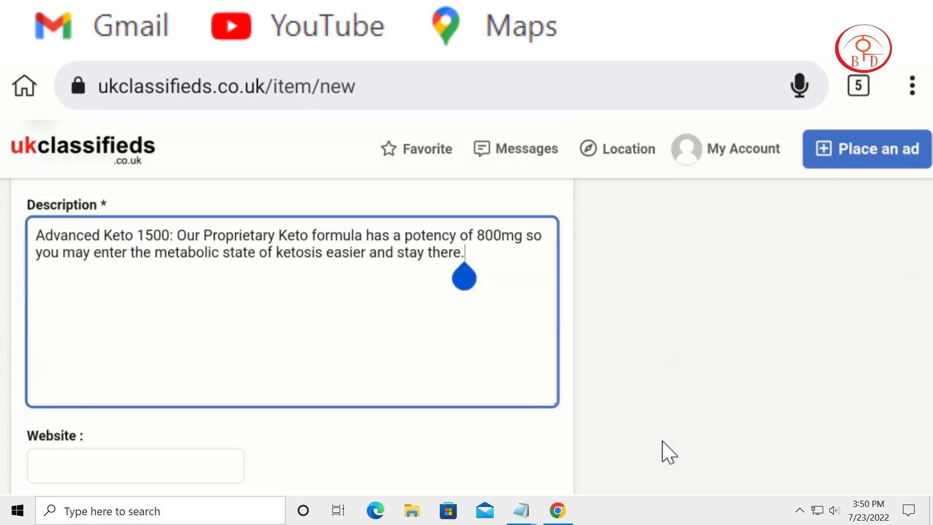
type("B")
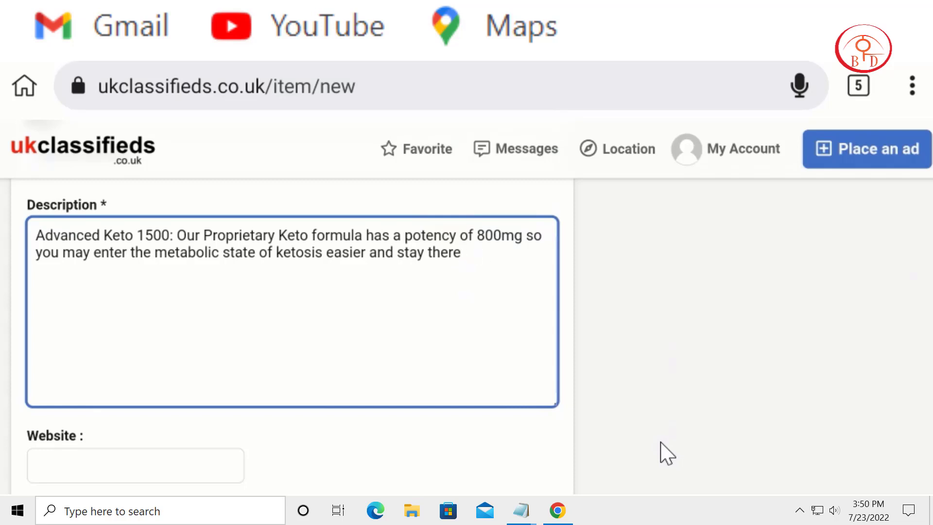
type("ree")
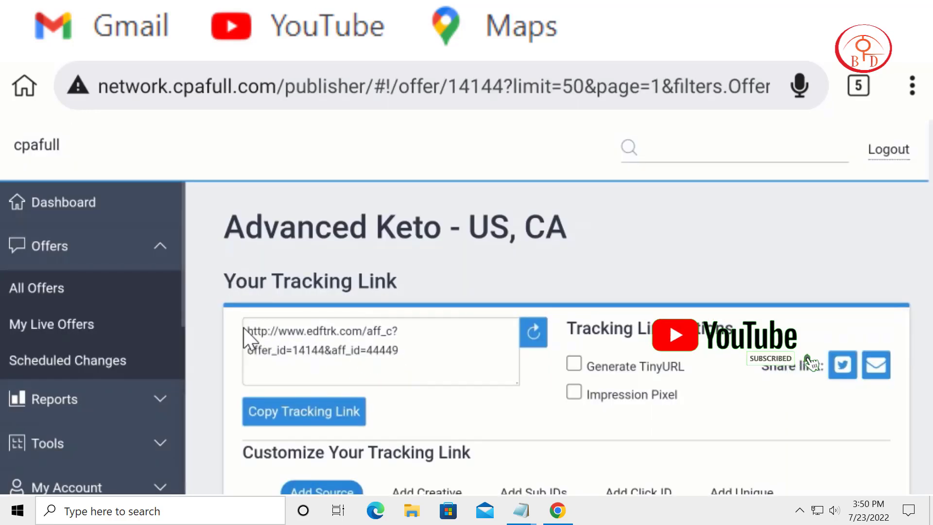
Step: Copy the full tracking link from the cpafull Advanced Keto offer and paste it after "Free Now:" in the listing's description
left_click(250, 340)
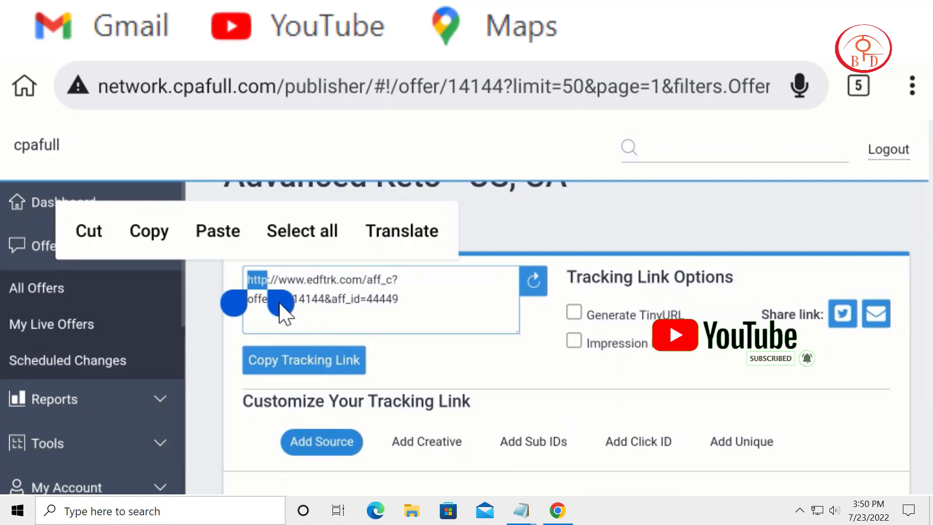
left_click_drag(289, 313, 412, 321)
key("ctrl+c")
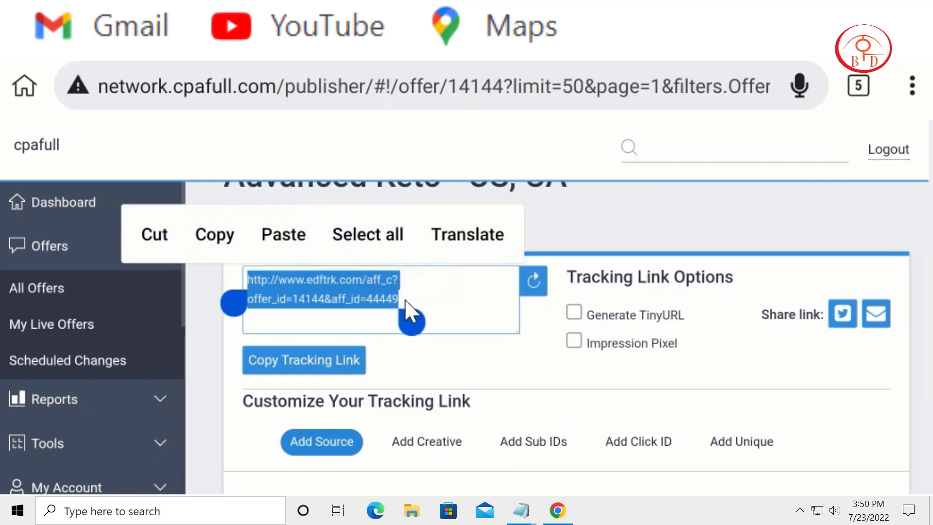
left_click(214, 242)
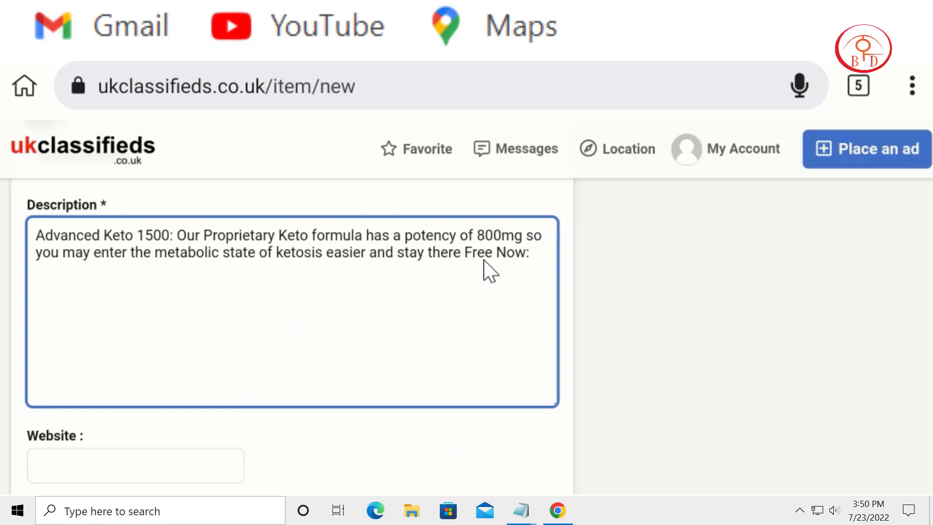
left_click(540, 262)
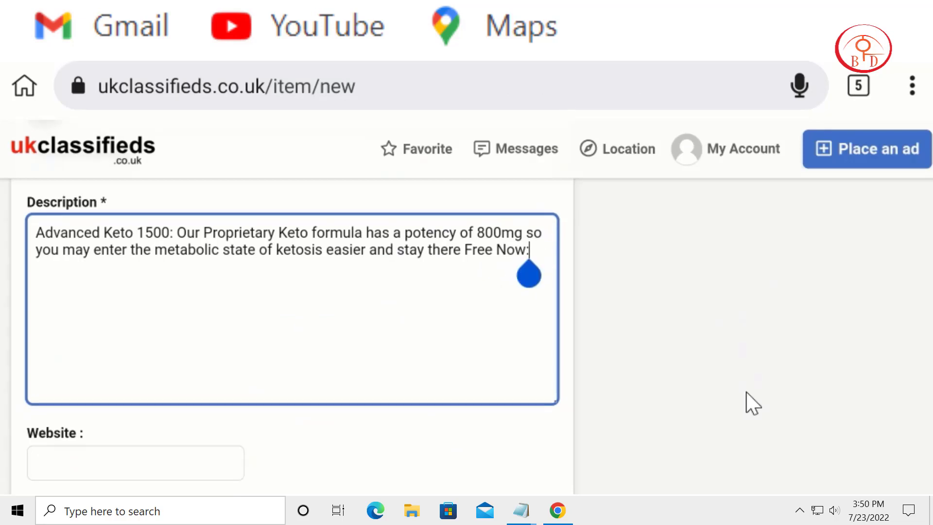
key("ctrl+v")
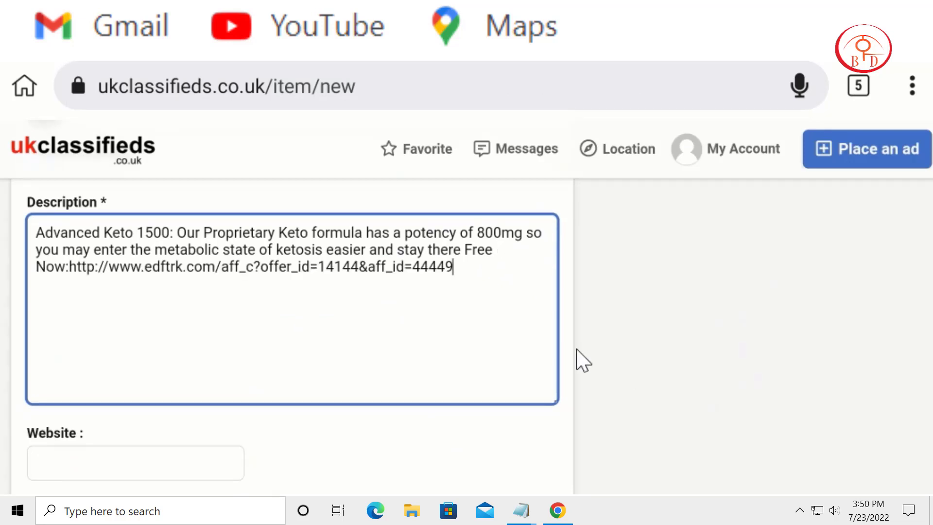
Step: Paste the offer's tracking link into the listing's Website field
scroll(633, 317, "down", 3)
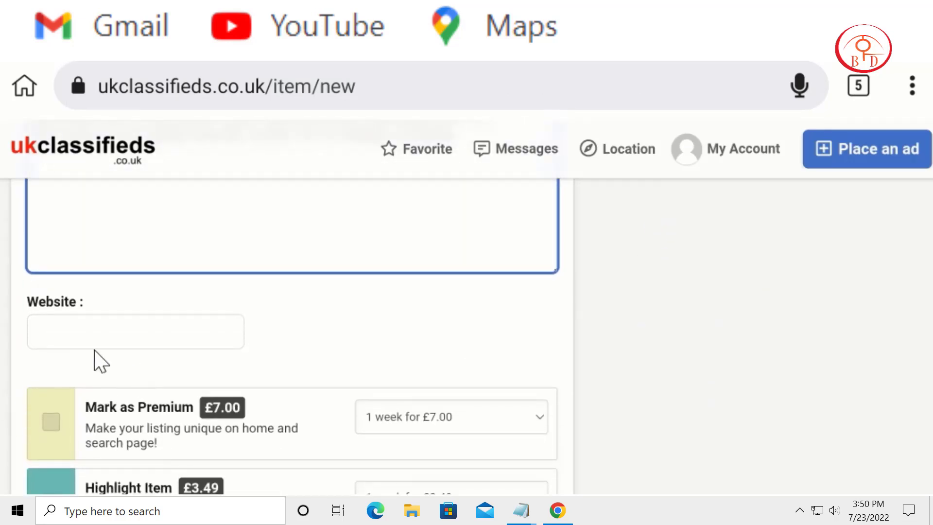
left_click(100, 334)
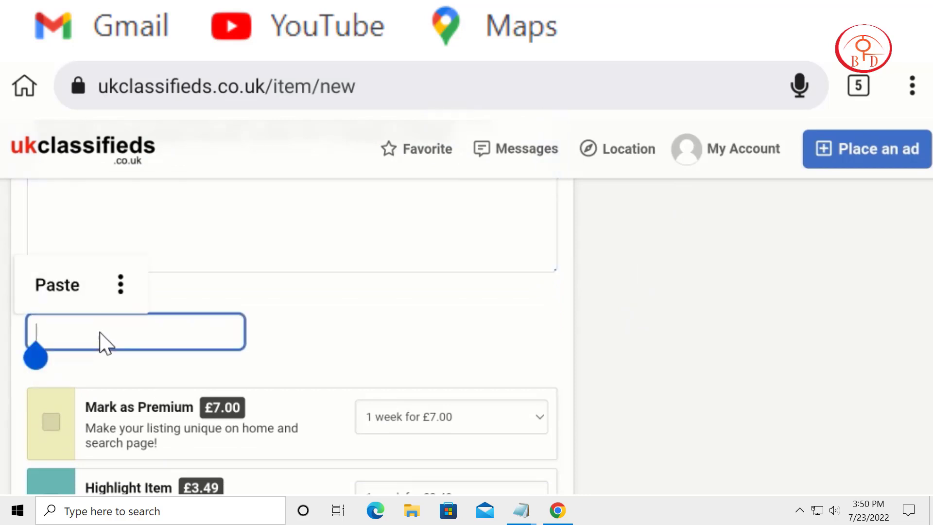
left_click(58, 304)
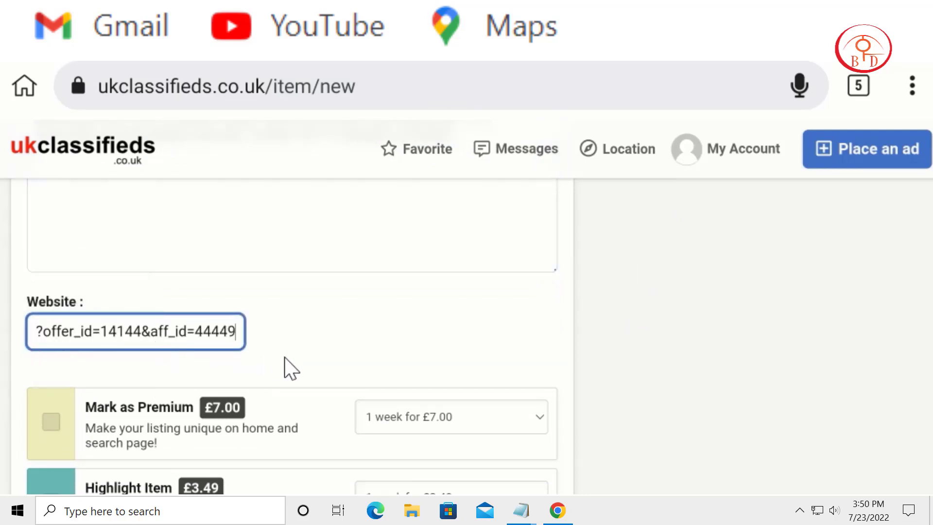
Step: Submit the Advanced Keto listing without selecting any of the paid promotion options
scroll(322, 306, "down", 1)
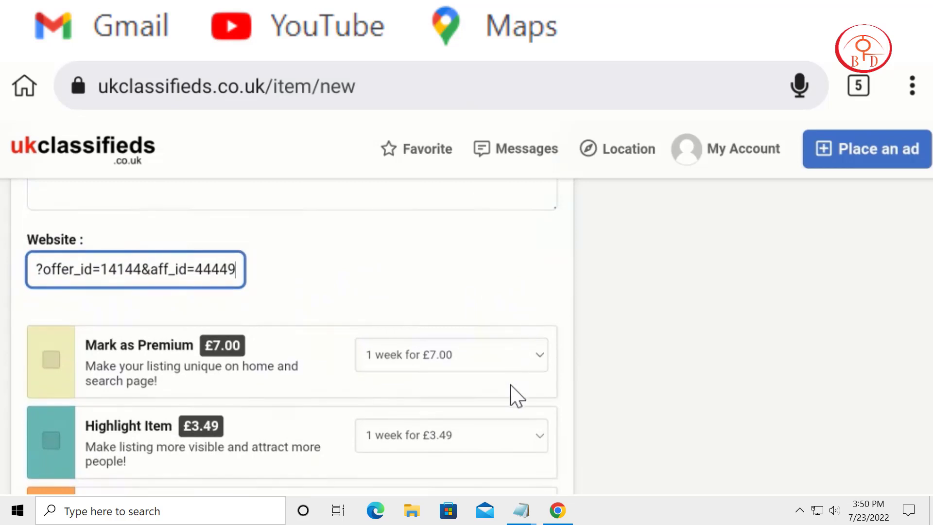
scroll(515, 396, "down", 3)
scroll(549, 302, "down", 3)
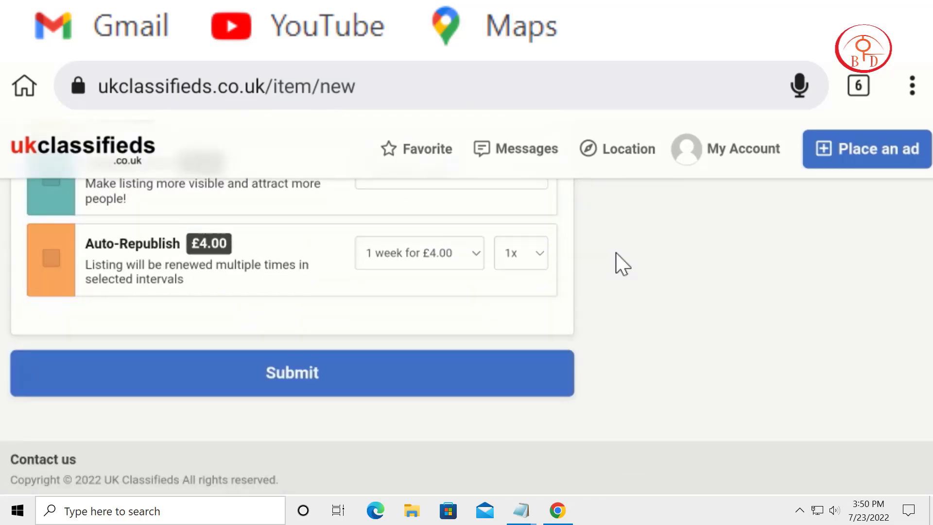
key("Return")
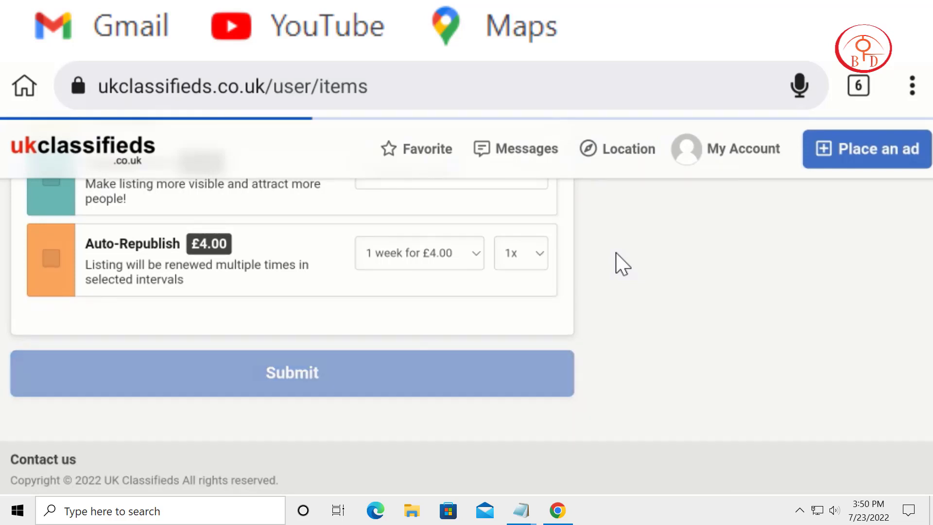
Step: Review the account's All listings page and check the status of the submitted Advanced Keto ad
scroll(622, 265, "down", 3)
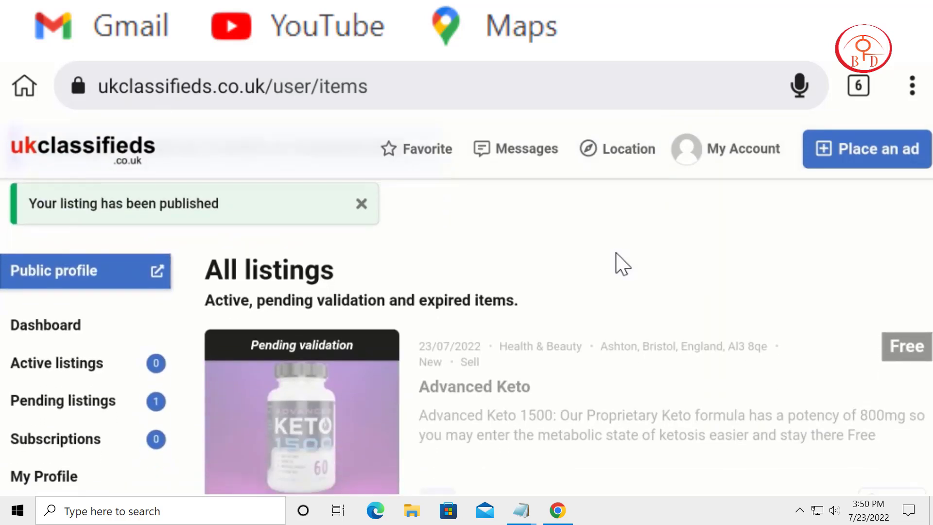
scroll(622, 265, "up", 3)
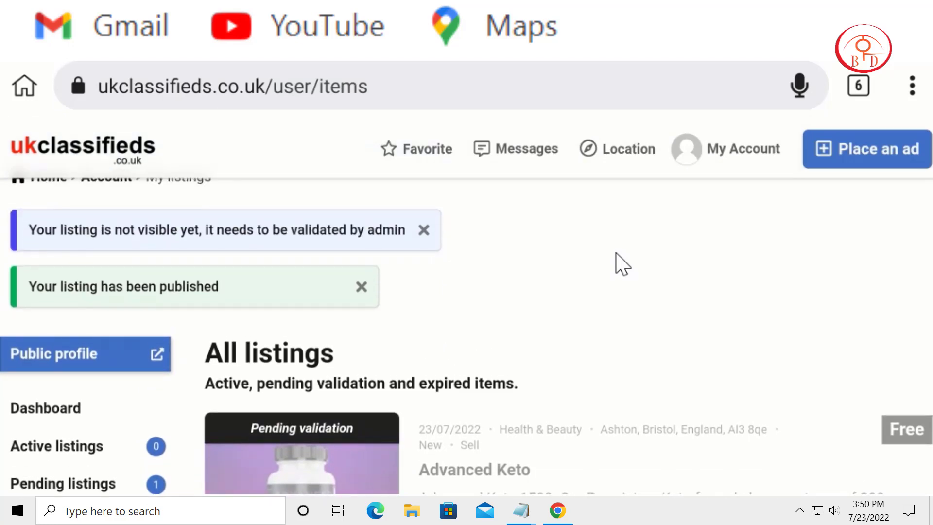
scroll(622, 265, "down", 6)
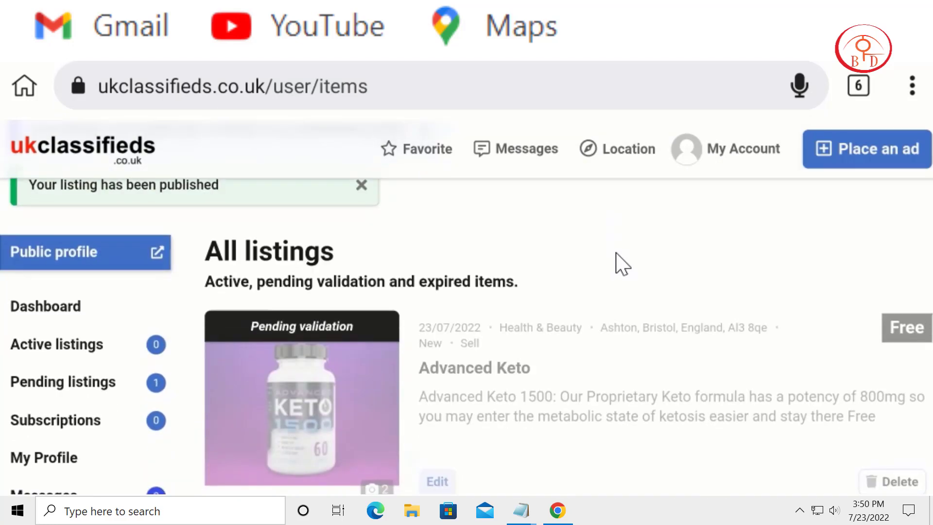
scroll(622, 265, "up", 3)
scroll(622, 265, "up", 1)
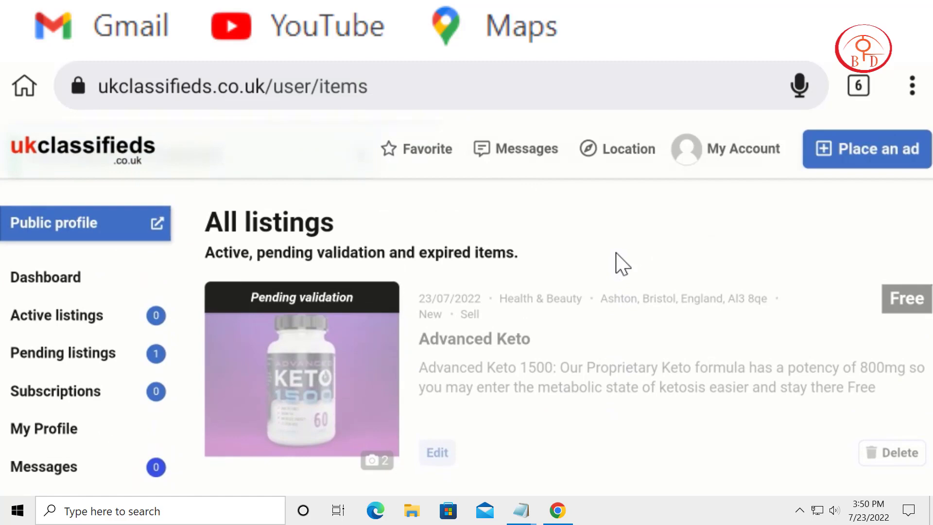
scroll(622, 265, "down", 2)
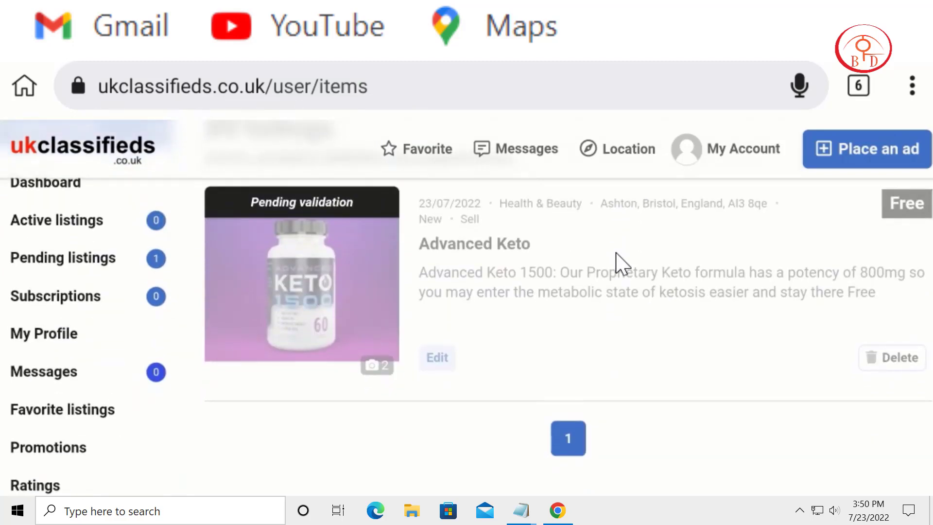
scroll(623, 265, "up", 3)
scroll(622, 265, "down", 4)
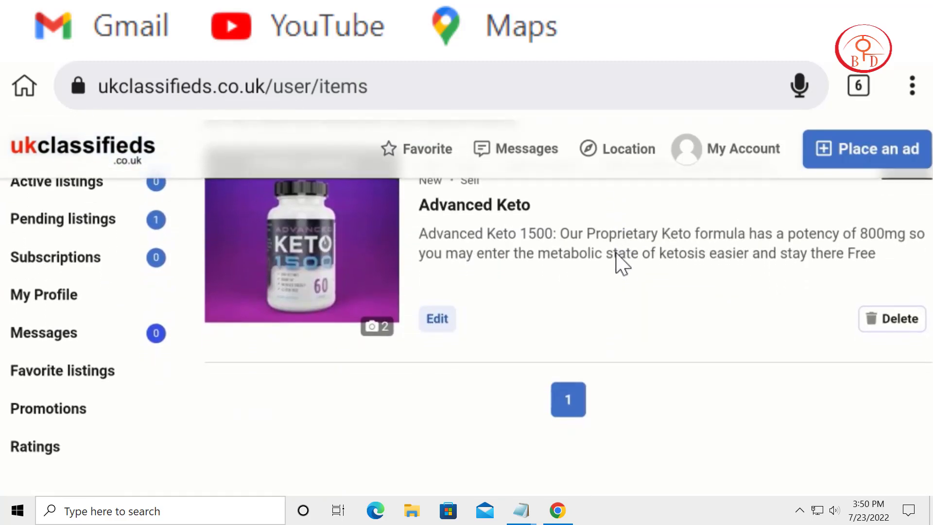
scroll(622, 265, "up", 4)
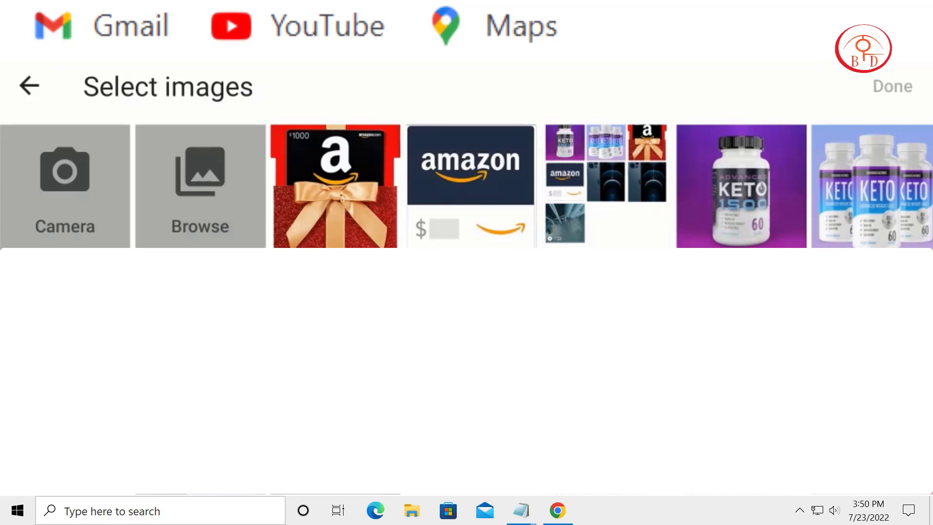
Step: Upload the Amazon gift card photo with the gold ribbon and the Amazon logo image to the new listing
left_click(341, 196)
left_click(472, 186)
left_click(893, 87)
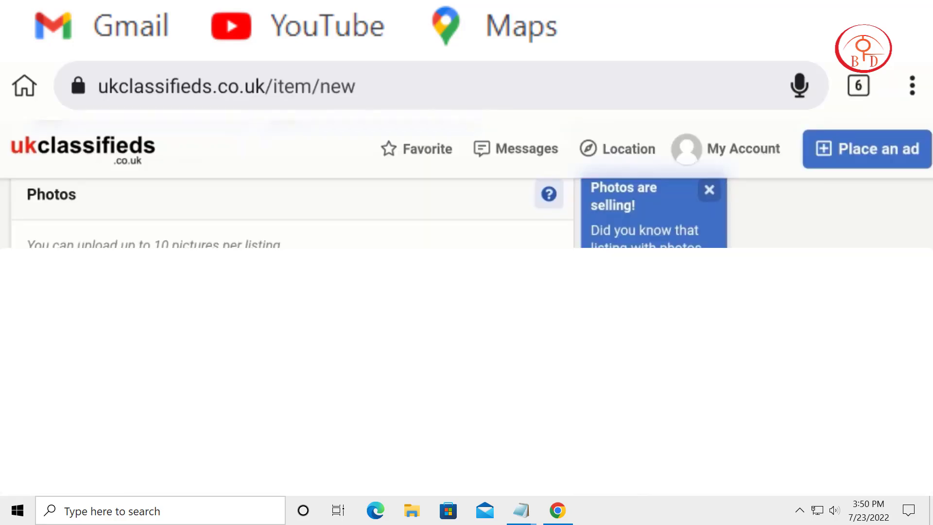
scroll(616, 253, "down", 2)
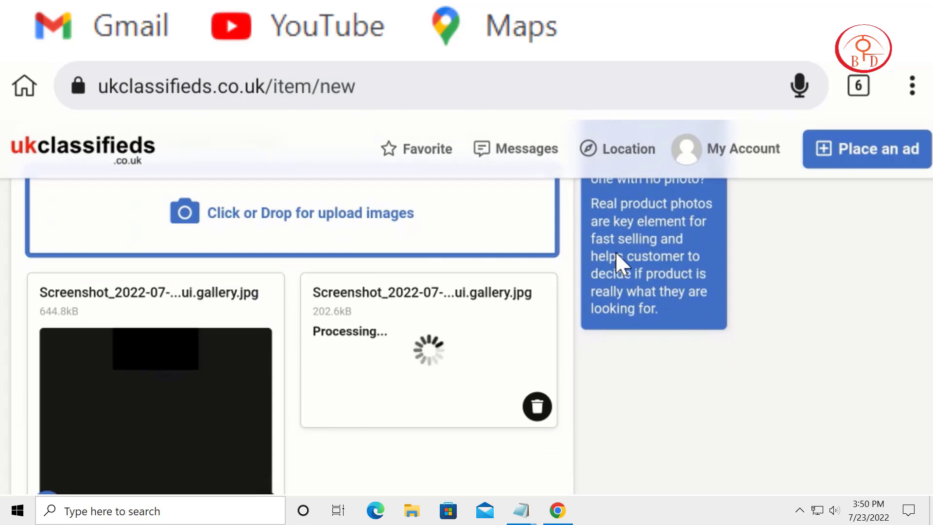
scroll(615, 252, "down", 2)
scroll(616, 253, "down", 2)
scroll(622, 264, "down", 2)
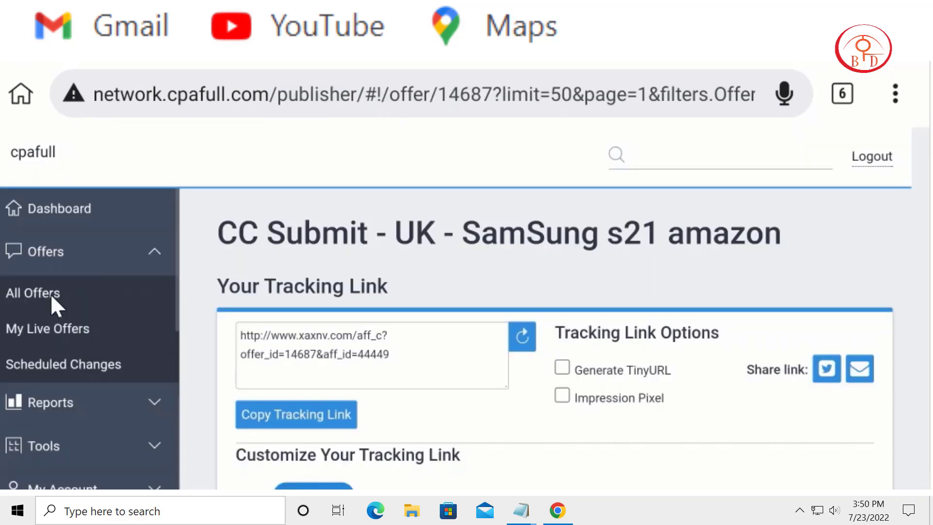
Step: Search all cpafull offers for "Amazon"
left_click(51, 293)
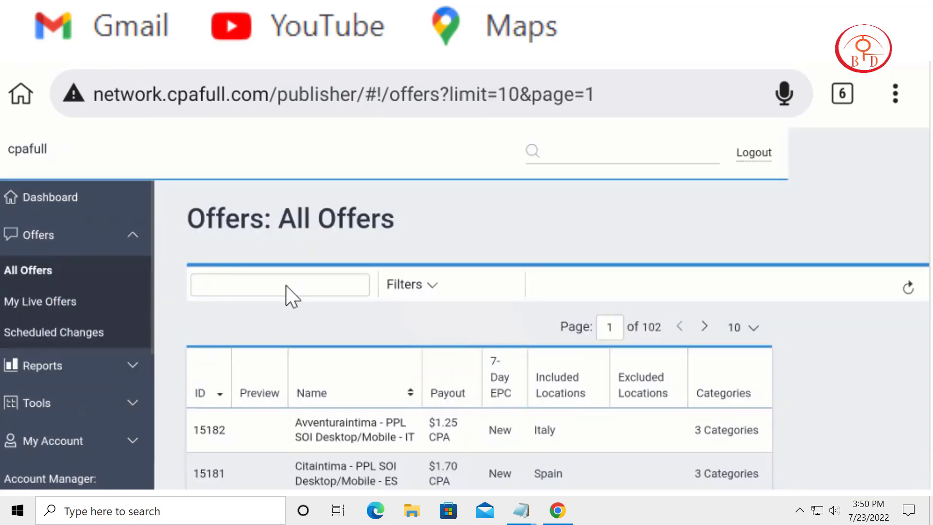
left_click(286, 285)
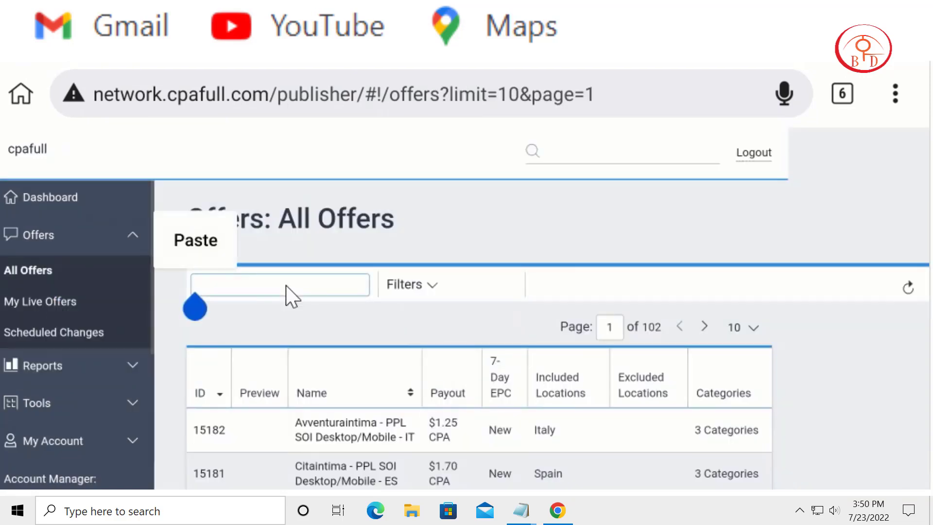
type("A")
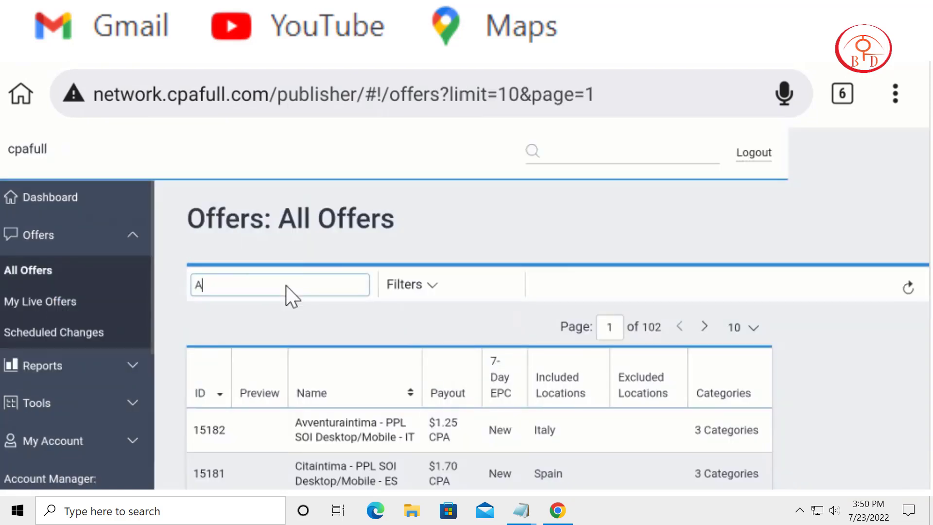
type("mazon")
left_click(319, 279)
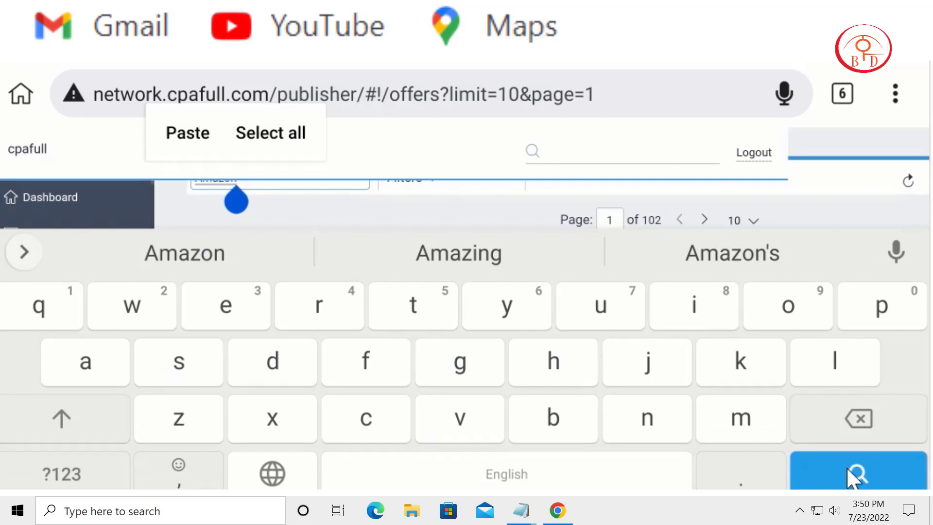
left_click(858, 473)
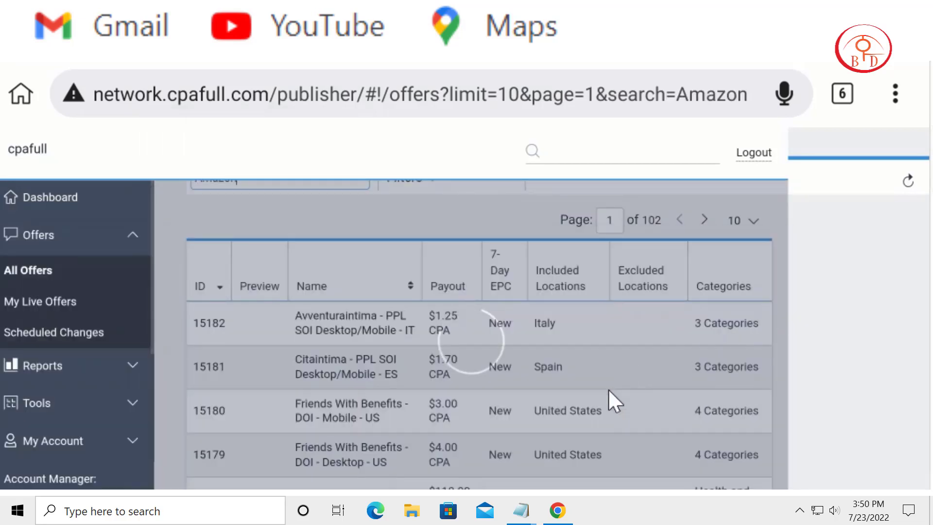
Step: Open the "Iphone 13 & Amazon £100 Gift Card - UK" offer from the search results and show its tracking link section
scroll(628, 355, "down", 5)
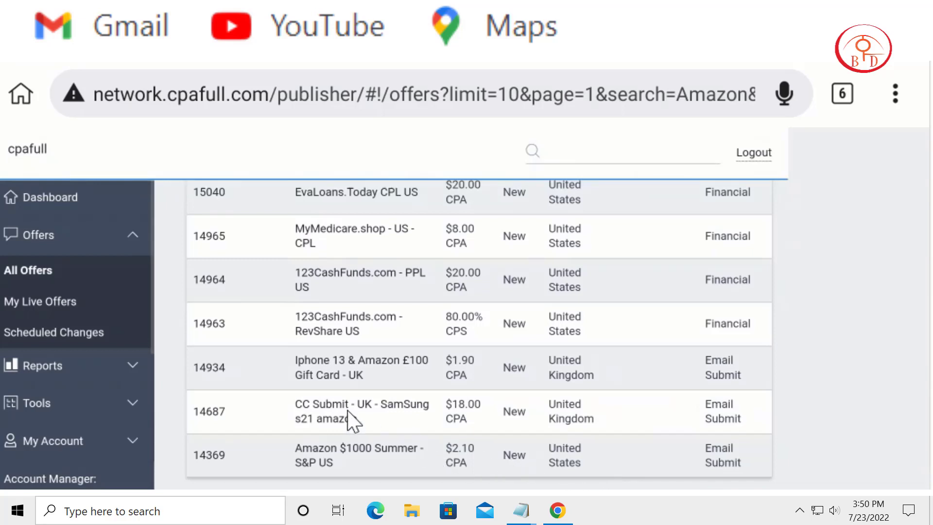
left_click(384, 362)
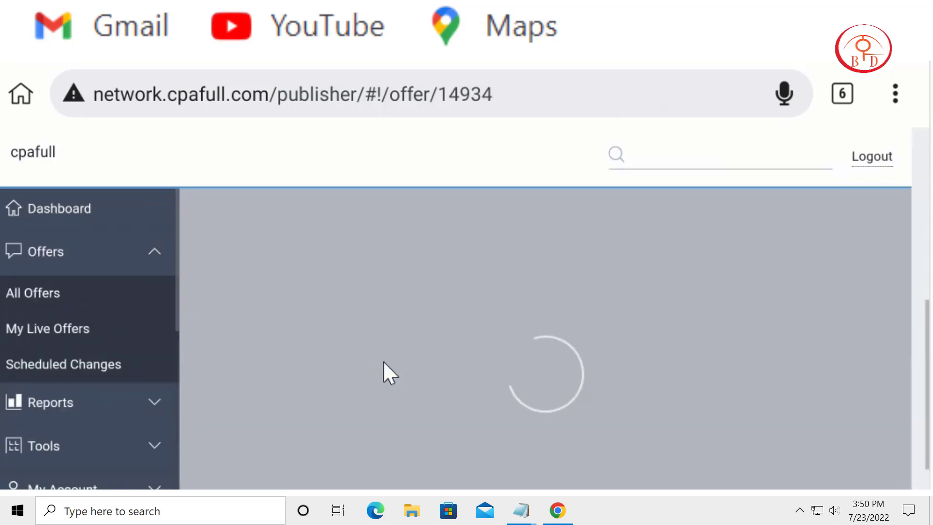
scroll(500, 455, "up", 2)
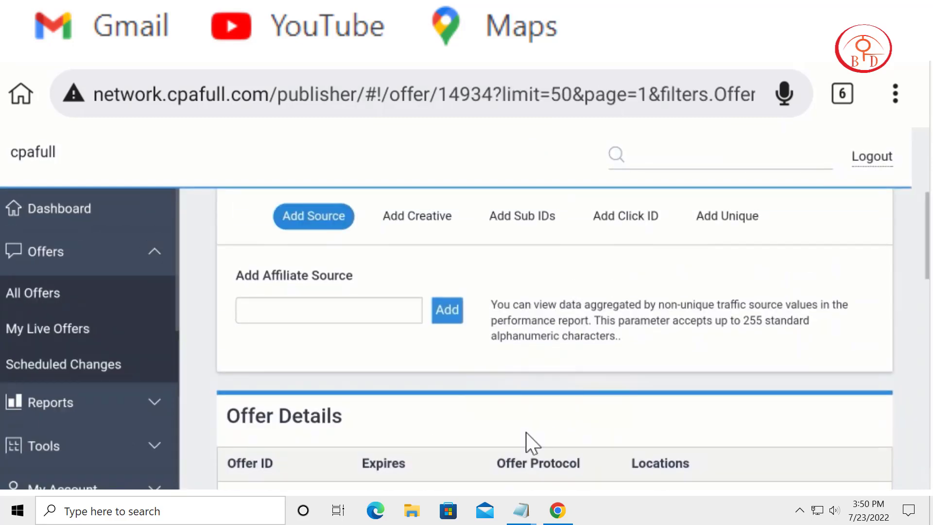
scroll(572, 300, "up", 5)
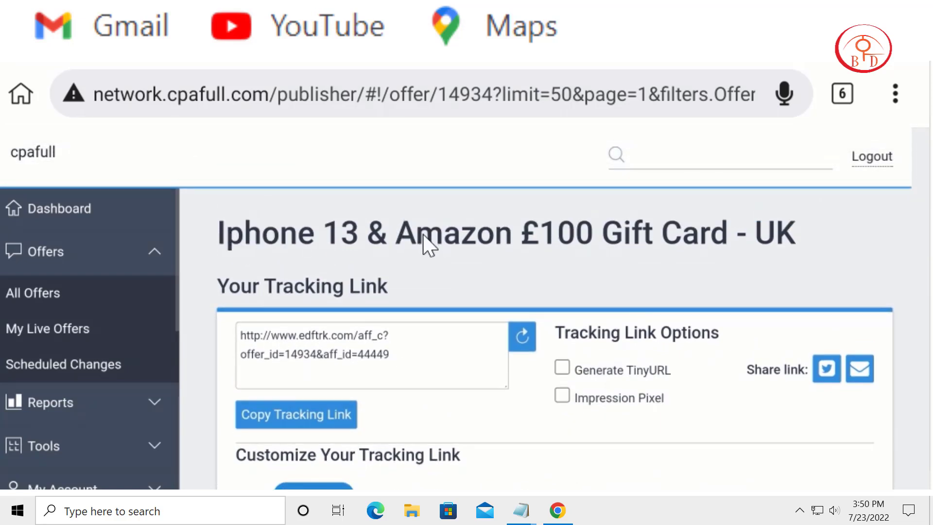
Step: Copy "Amazon £100 Gift Card" from the offer's heading and paste it as the title of the ukclassifieds listing
double_click(556, 266)
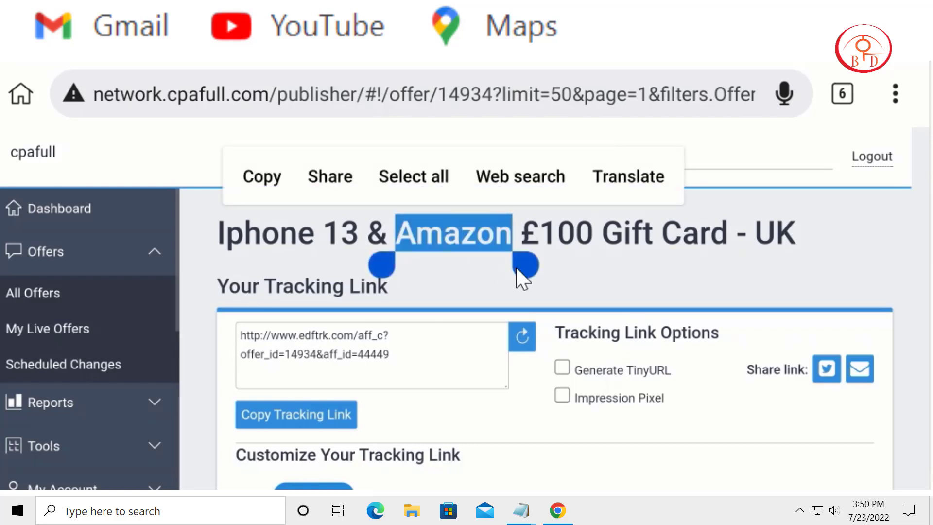
left_click_drag(516, 267, 728, 263)
left_click(367, 178)
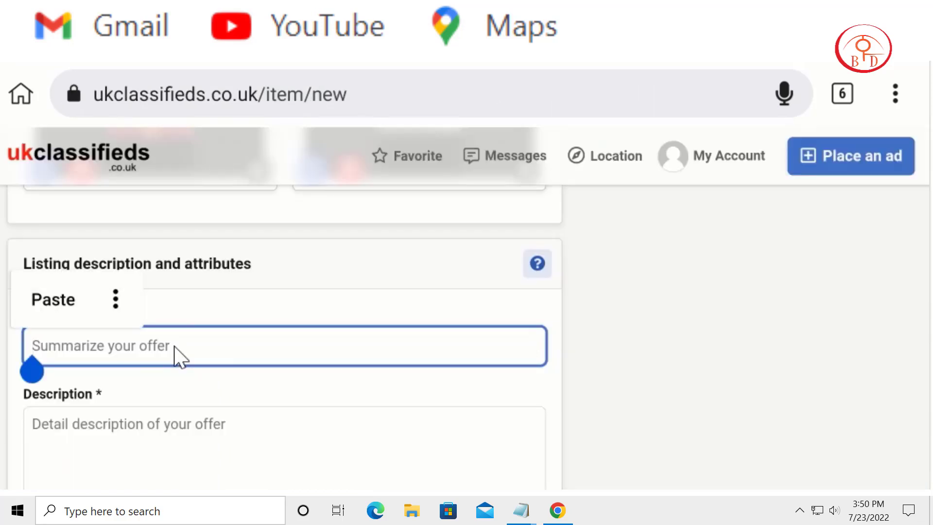
left_click(52, 302)
scroll(170, 393, "down", 2)
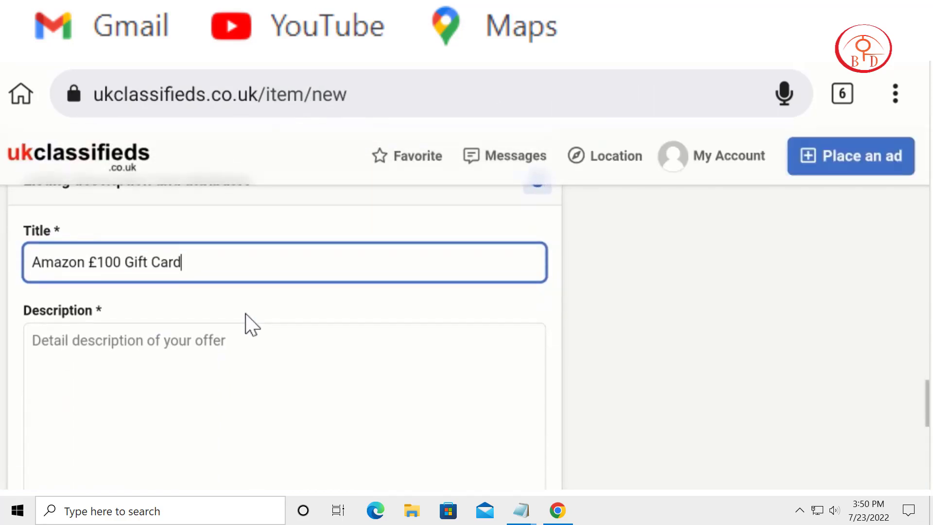
Step: Copy the first two lines of the amzone Notepad file, ending at "unique codes which", and paste them into the listing's Description
left_click(204, 382)
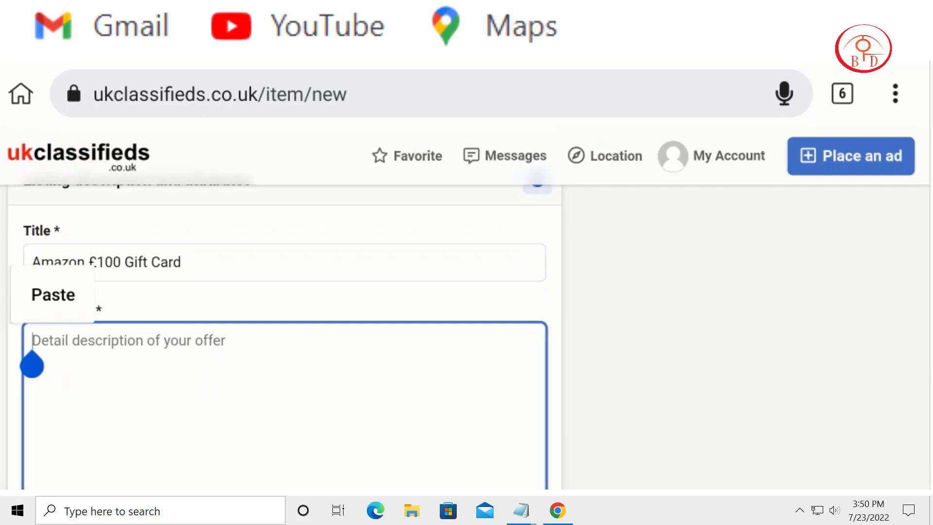
key("alt+Tab")
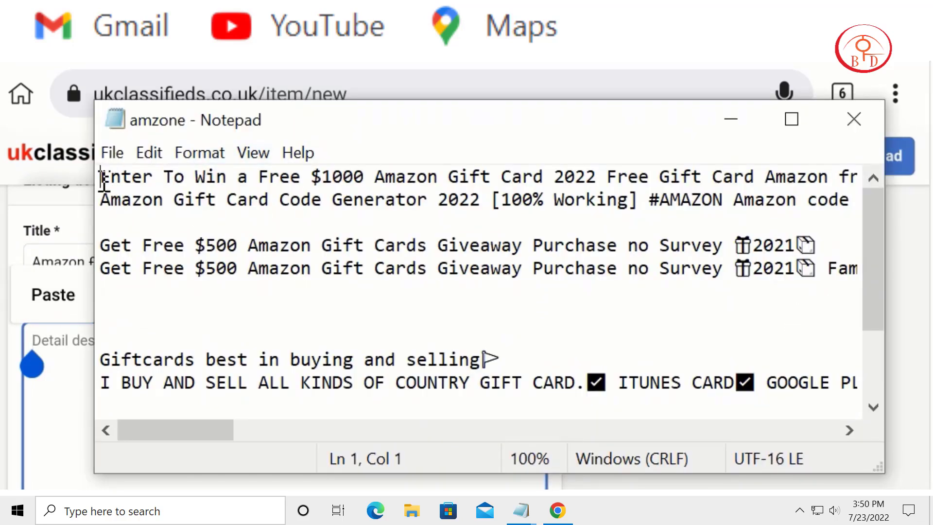
left_click_drag(100, 177, 839, 214)
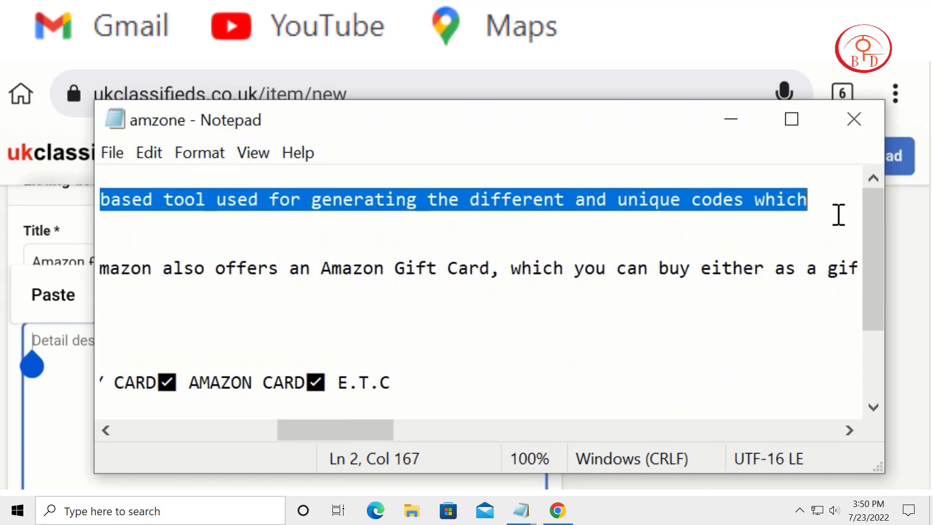
right_click(661, 201)
left_click(724, 275)
left_click(727, 117)
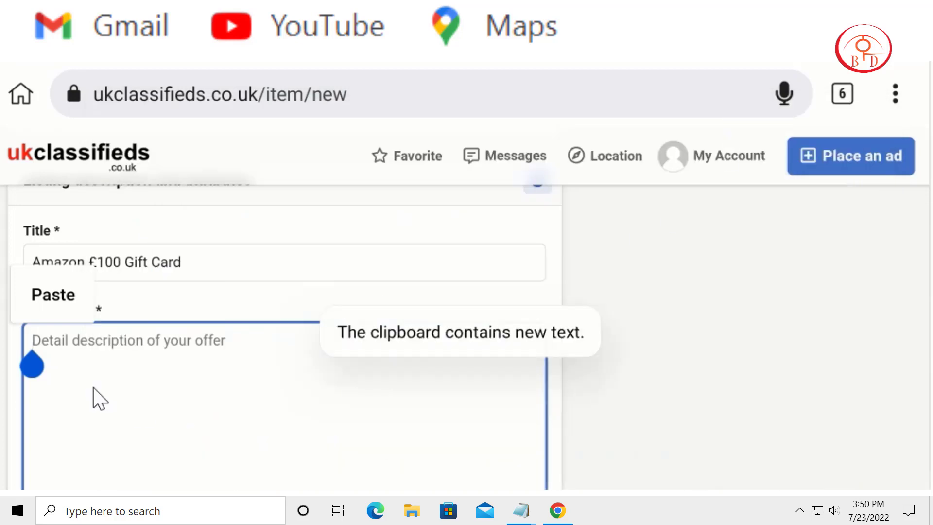
left_click(39, 301)
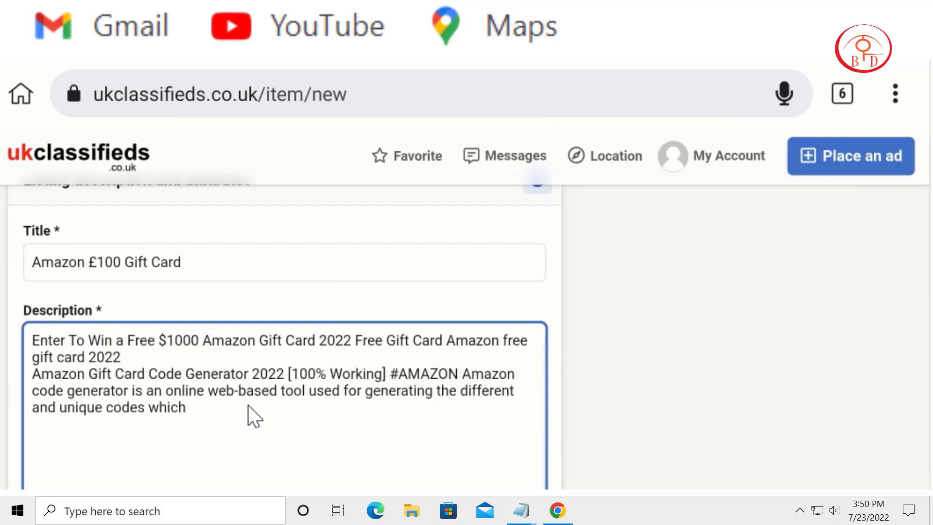
Step: Add the call to action "Free Now" at the end of the gift card description
type("Buy")
key("BackSpace")
key("BackSpace")
key("BackSpace")
type("Free Now")
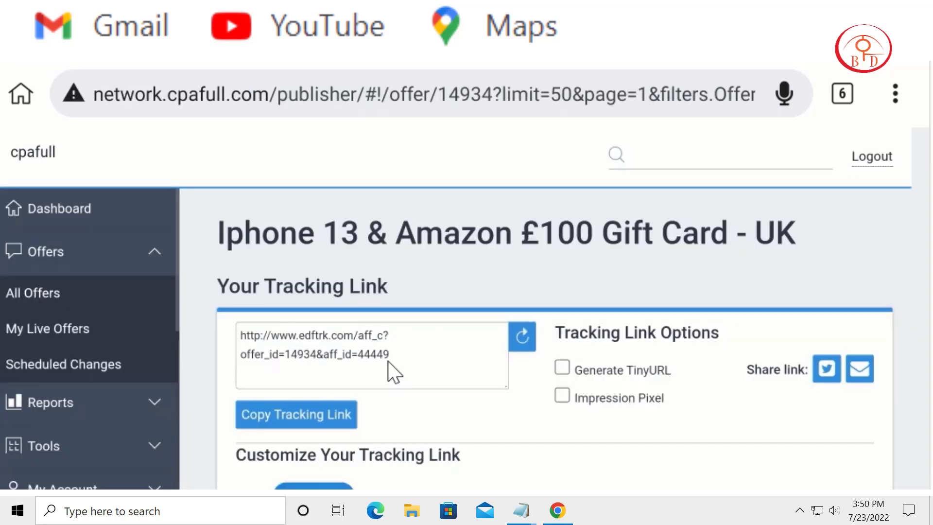
Step: Copy the tracking link of the Iphone 13 & Amazon £100 Gift Card offer and paste it after "Free Now:" in the listing's description
double_click(375, 337)
left_click_drag(349, 329, 261, 307)
left_click_drag(394, 346, 407, 347)
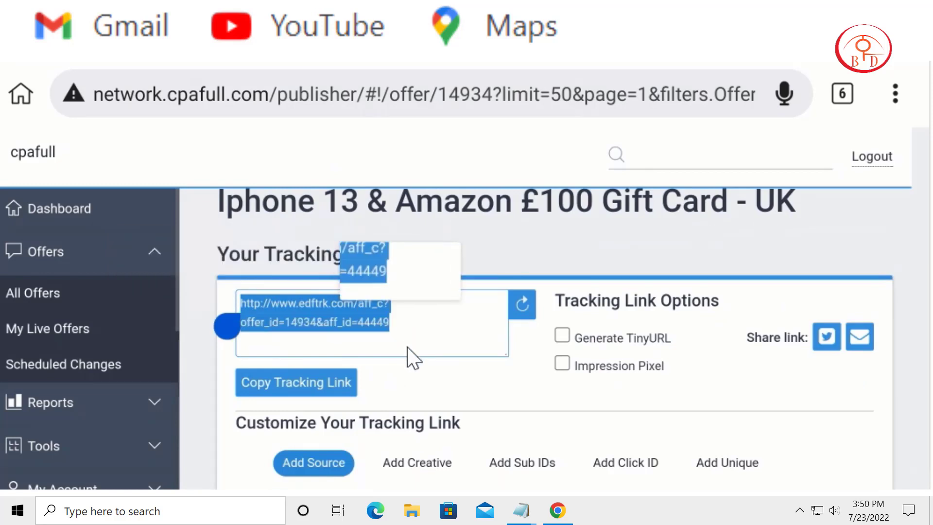
left_click(214, 262)
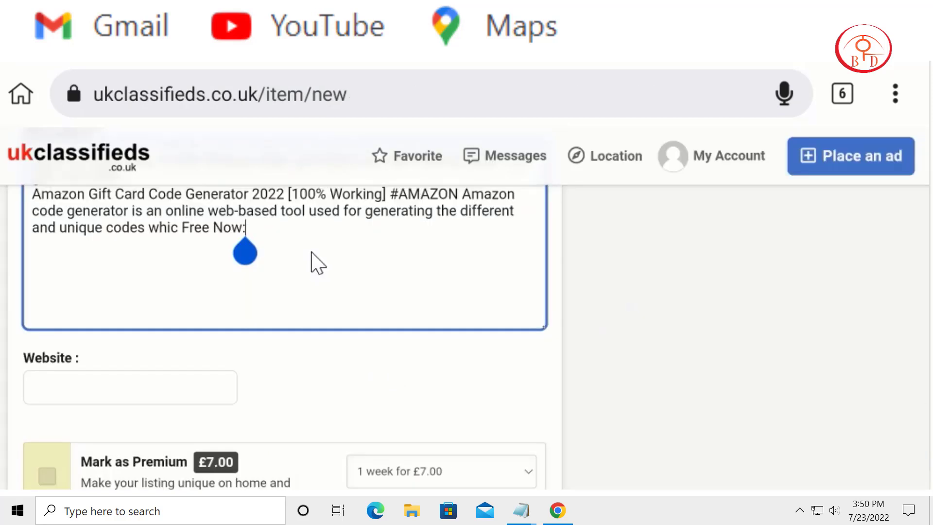
key("ctrl+v")
Step: Paste the offer's tracking link into the gift card listing's Website field and submit the listing without paid promotions
scroll(506, 286, "down", 3)
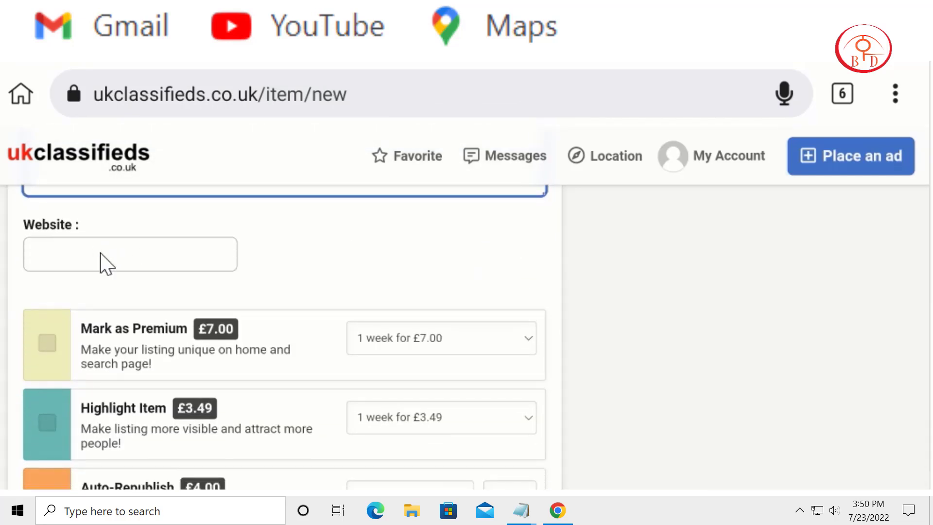
left_click(102, 263)
left_click(61, 214)
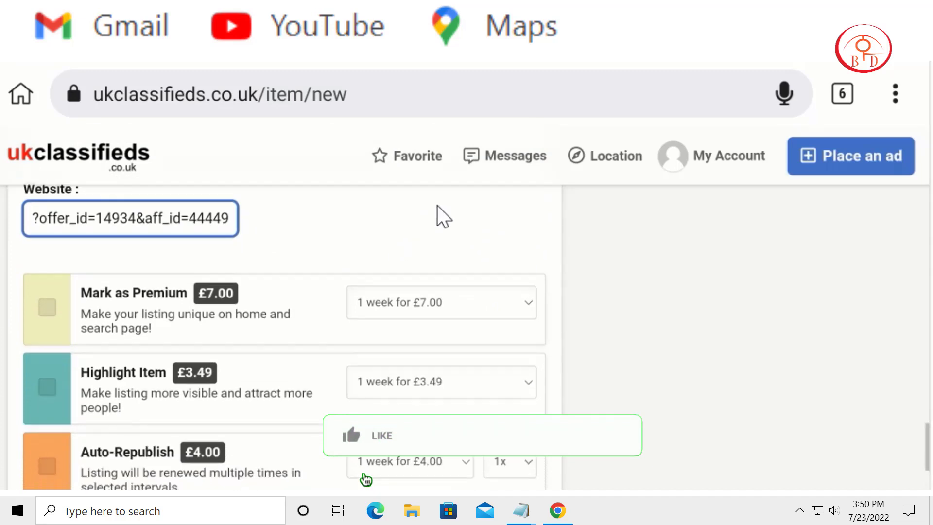
scroll(436, 205, "down", 5)
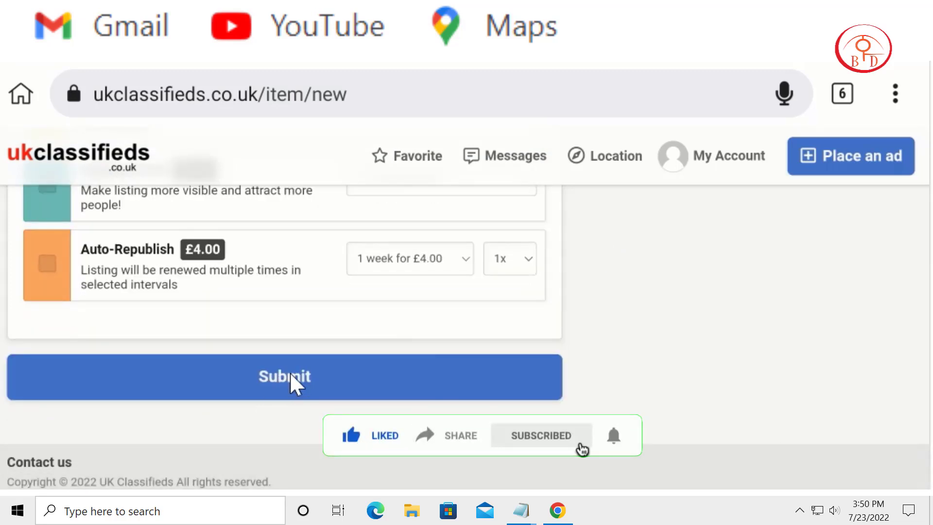
left_click(290, 371)
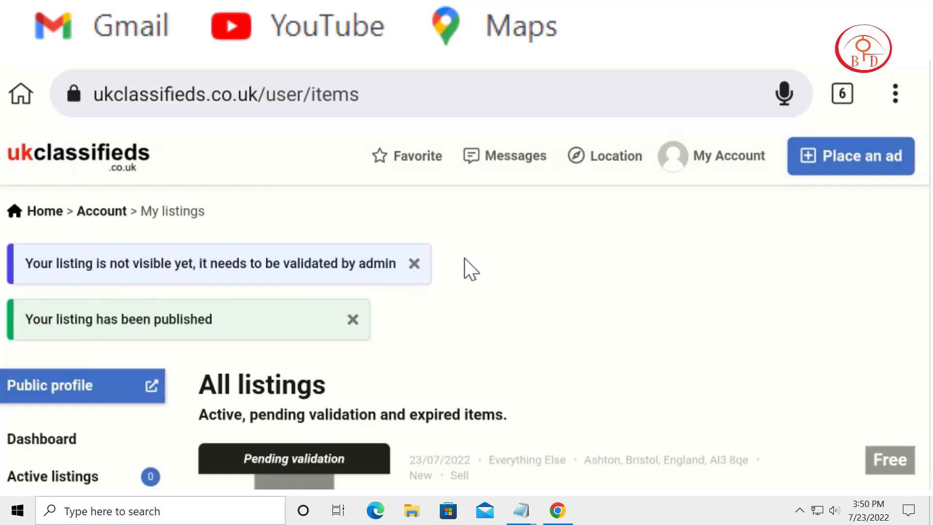
Step: Review the submitted Amazon £100 Gift Card entry in All listings and dismiss both notices above it
scroll(464, 262, "down", 3)
scroll(527, 353, "down", 4)
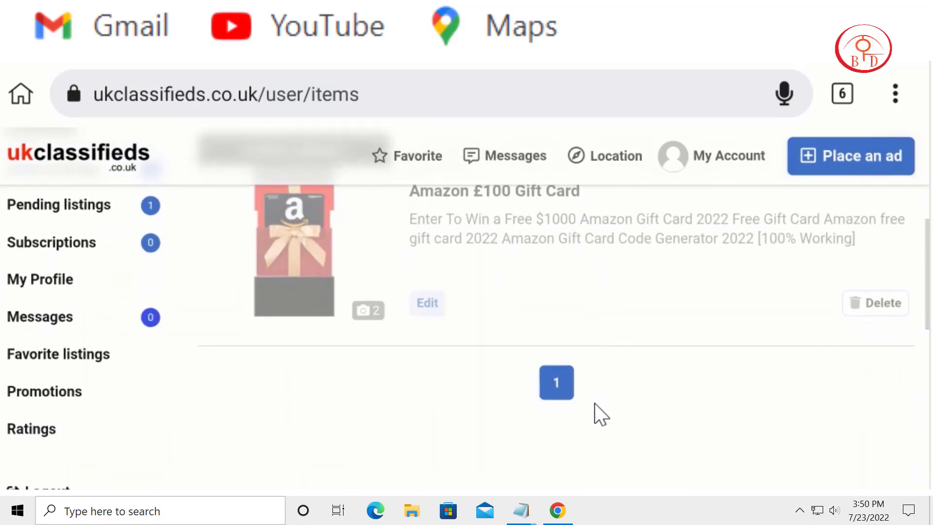
scroll(501, 397, "up", 4)
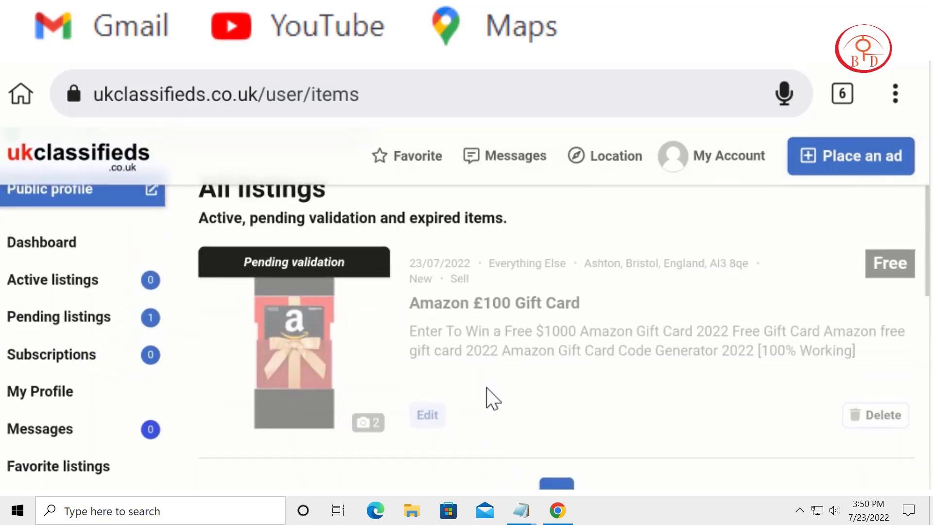
scroll(486, 479, "up", 3)
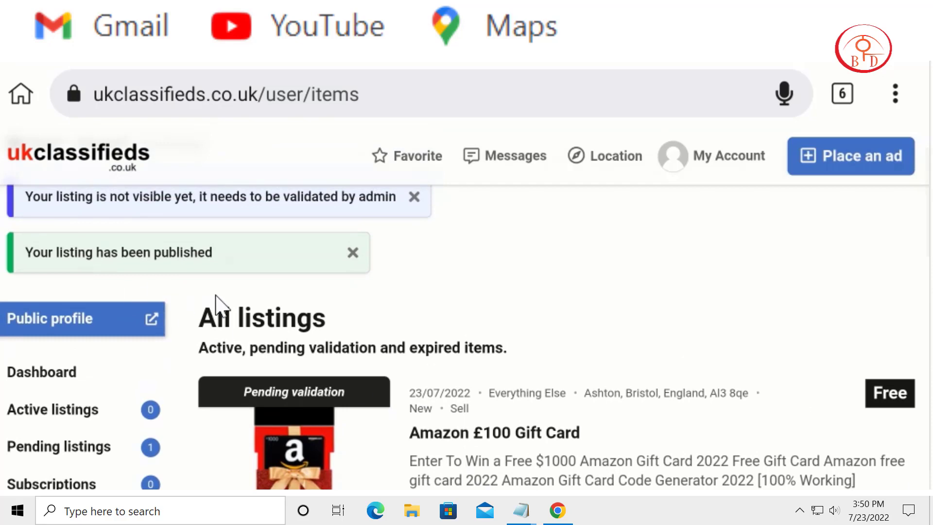
scroll(290, 392, "up", 2)
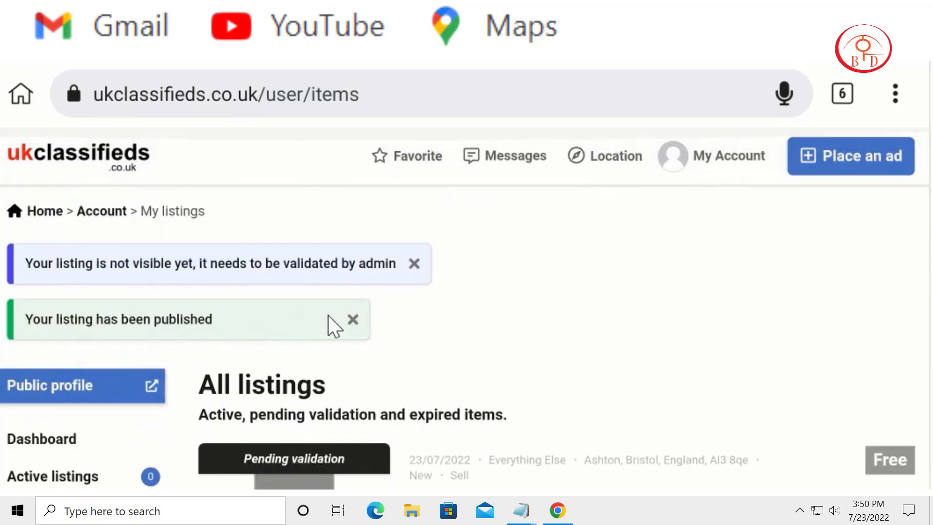
left_click(353, 318)
left_click(414, 265)
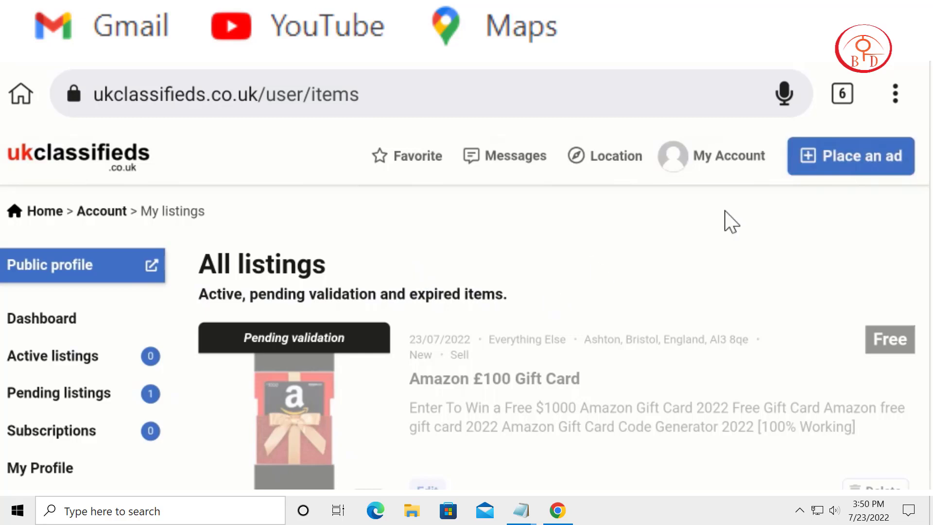
Step: Start a new ad and set its main category to For sale
left_click(830, 156)
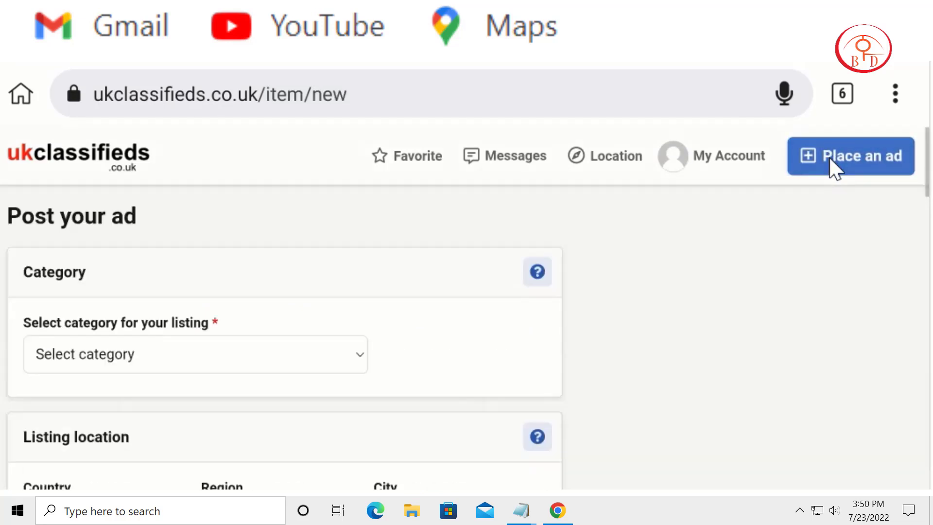
left_click(255, 361)
left_click(267, 206)
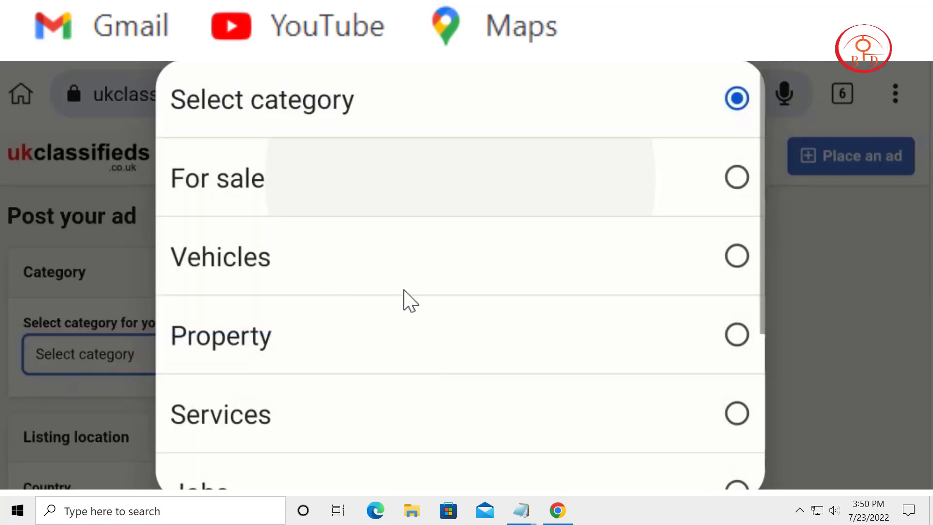
scroll(423, 298, "down", 2)
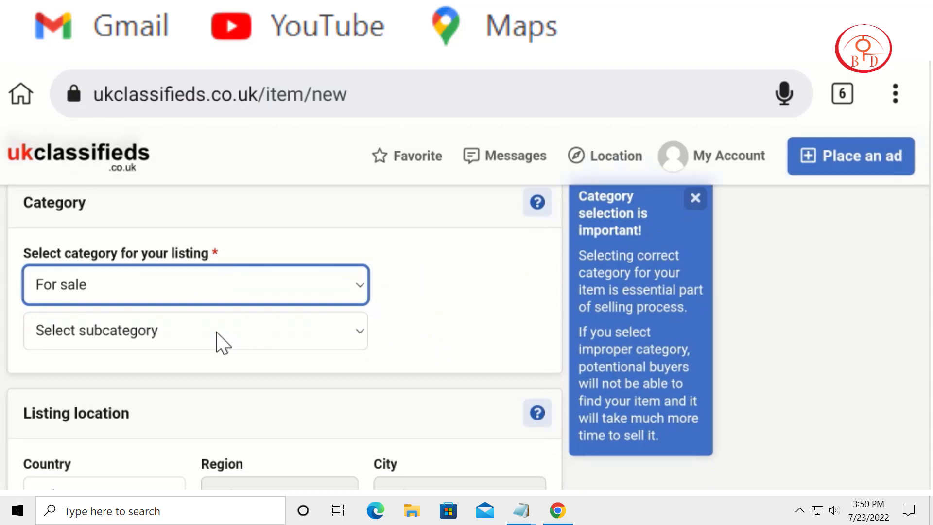
Step: Set the new ad's subcategory to Phones, Mobile Phones & Telecoms
left_click(217, 331)
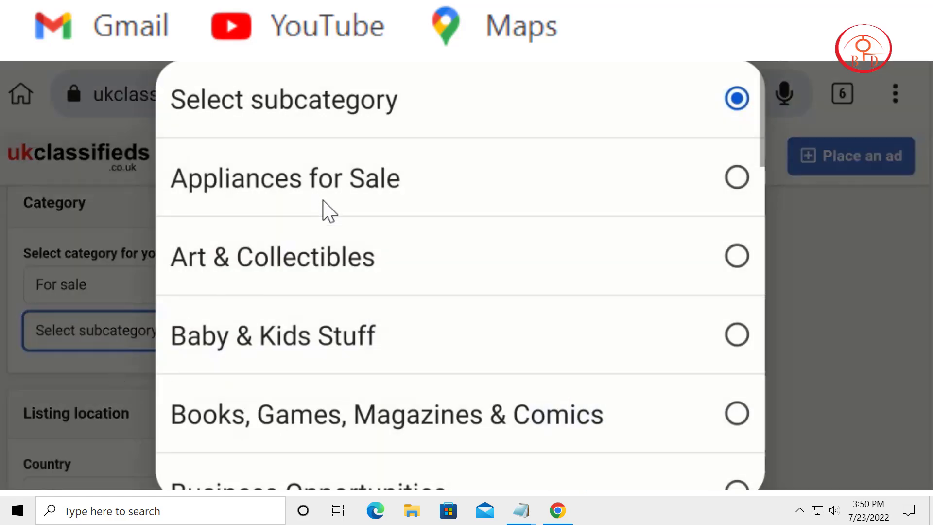
scroll(457, 258, "down", 3)
scroll(539, 316, "down", 3)
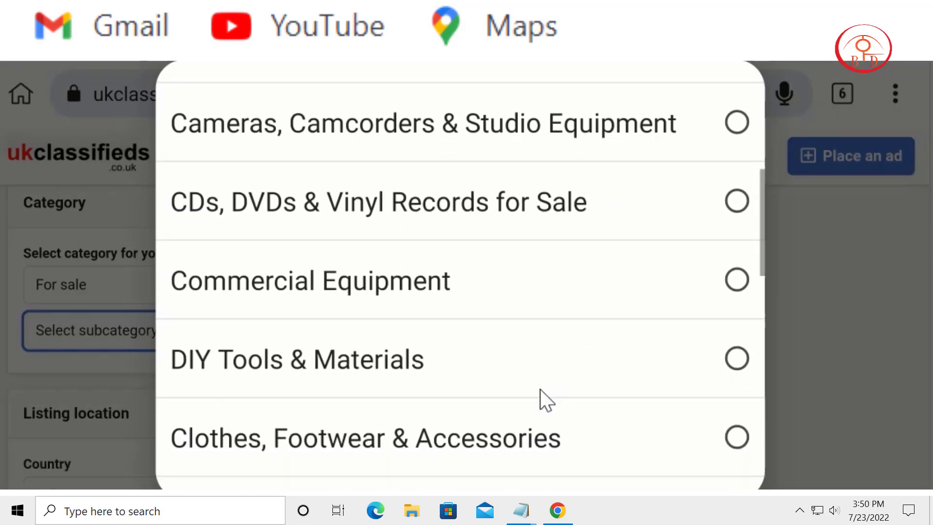
scroll(541, 389, "down", 5)
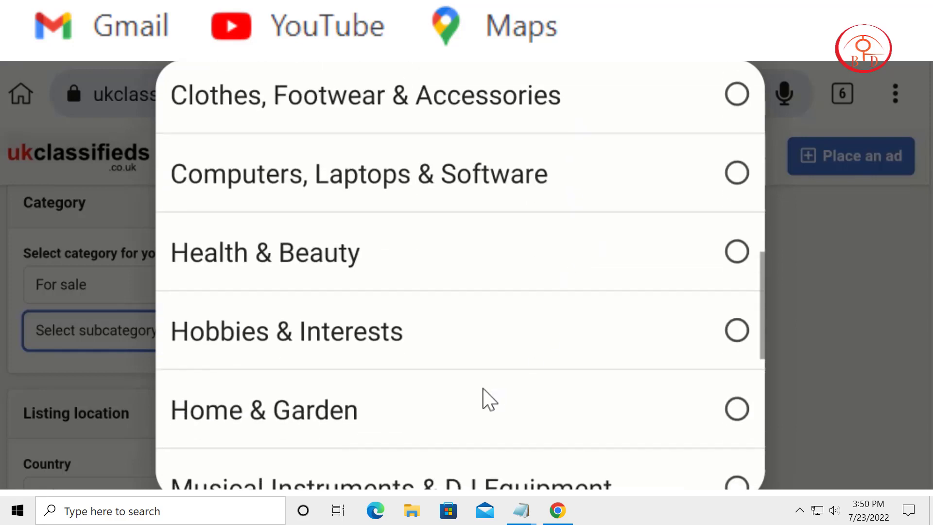
scroll(484, 389, "down", 3)
scroll(520, 407, "down", 3)
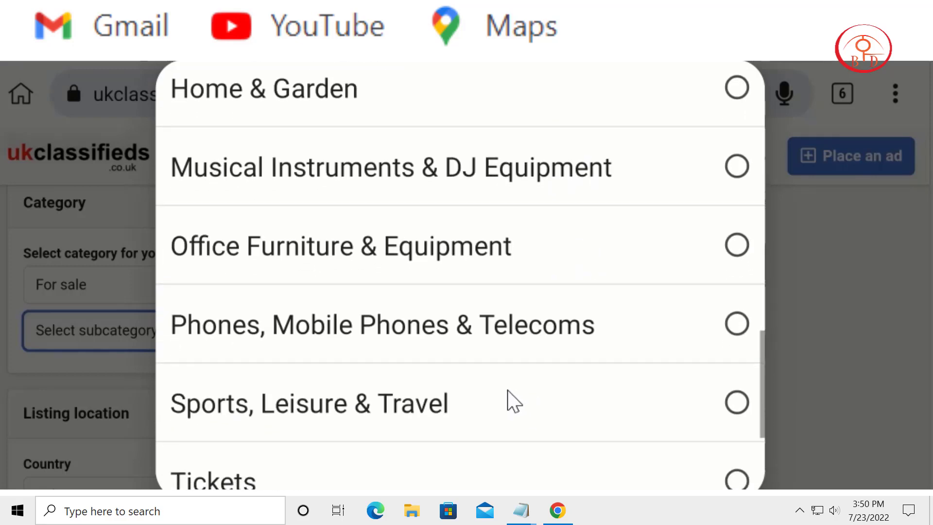
left_click(457, 333)
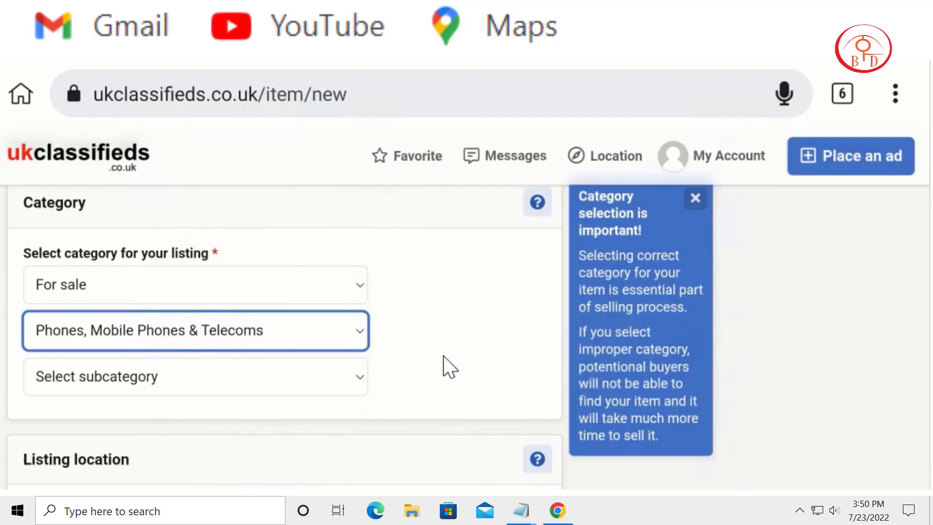
Step: Narrow the ad's category to Mobile Phones for Sale and its last subcategory to Apple iPhones for Sale
left_click(210, 390)
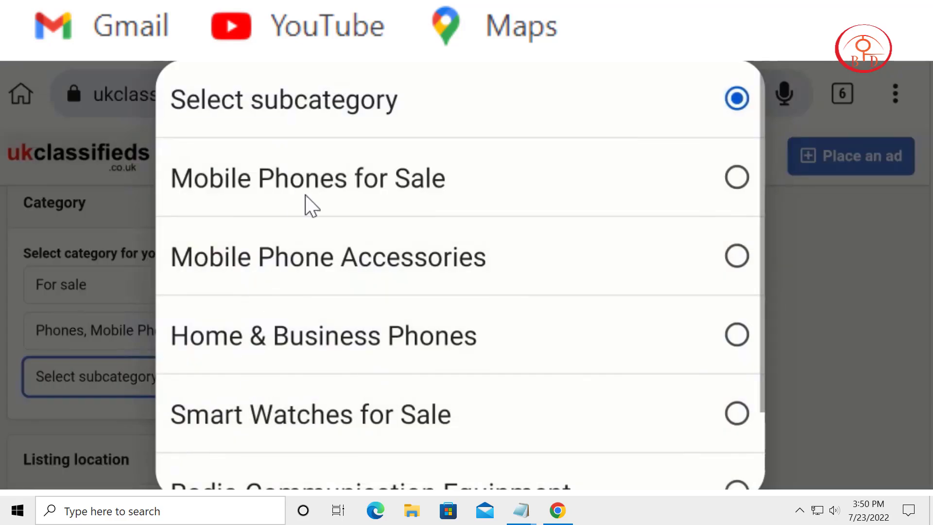
left_click_drag(354, 291, 504, 136)
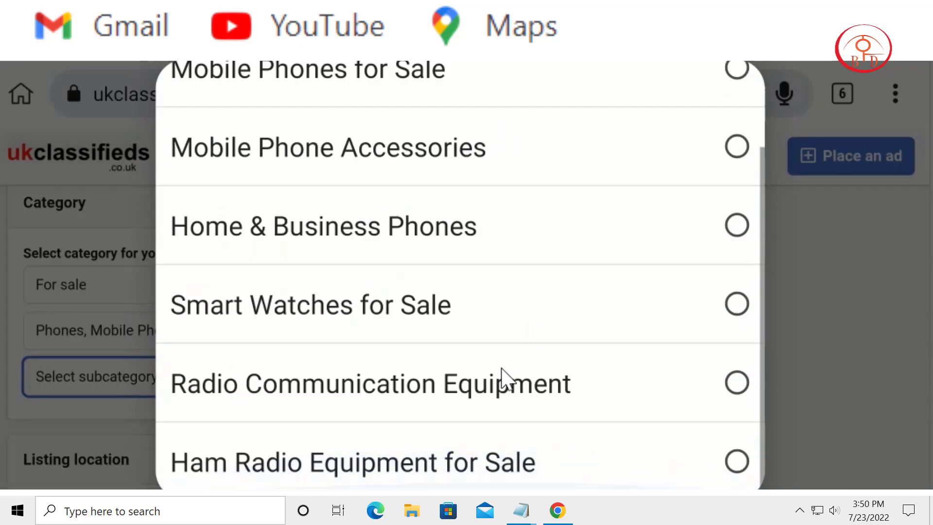
scroll(500, 298, "up", 2)
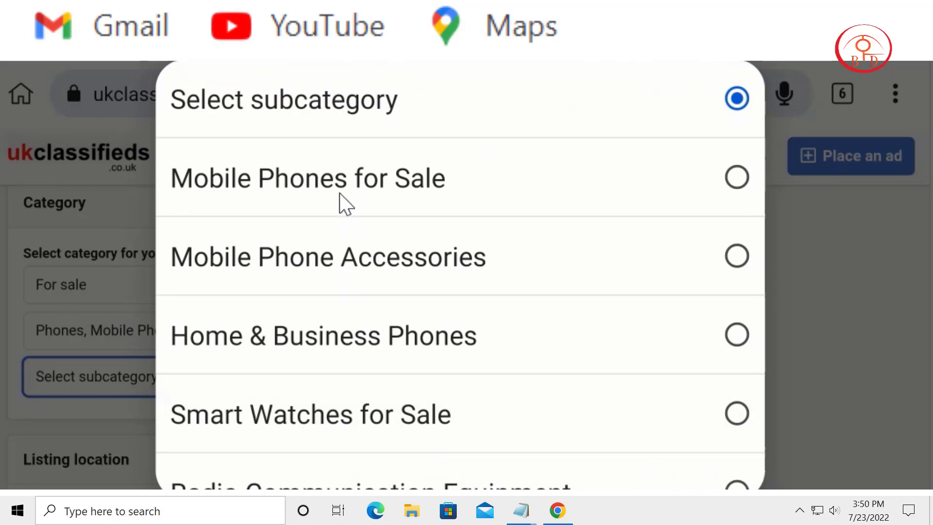
left_click(342, 196)
scroll(391, 341, "down", 1)
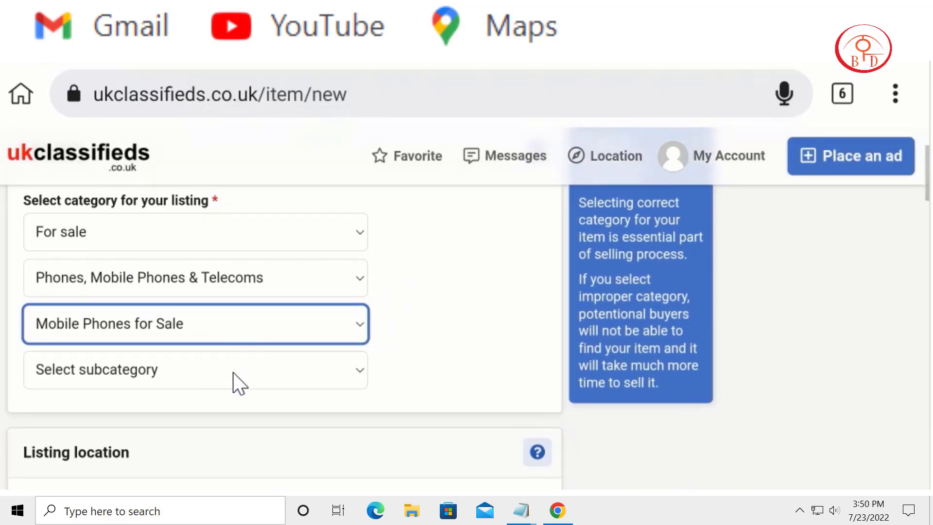
left_click(227, 377)
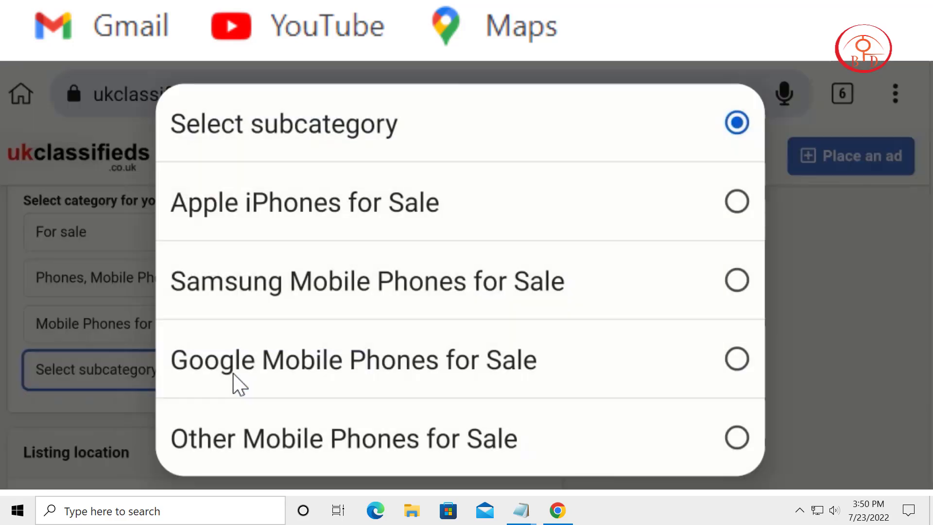
left_click(392, 210)
Step: Set the listing location to country England, region Bristol and city Ashton
scroll(424, 301, "down", 3)
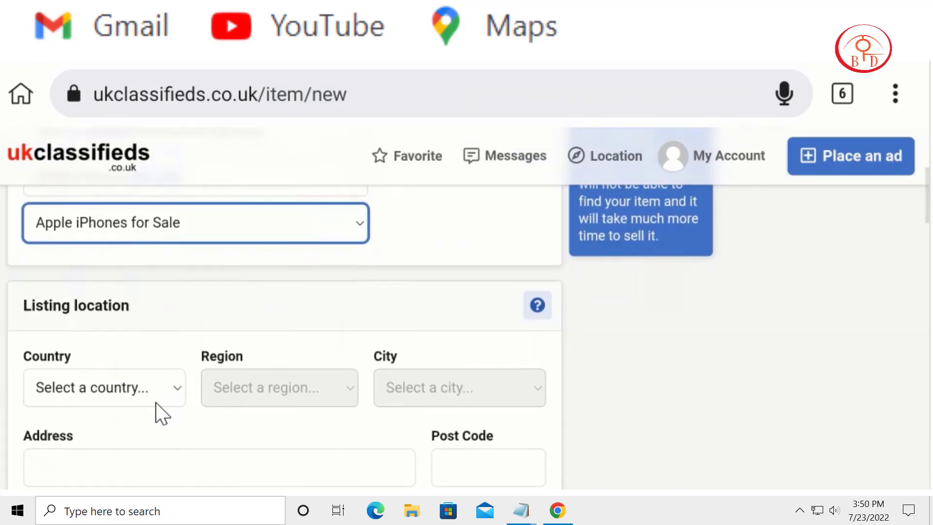
left_click(108, 397)
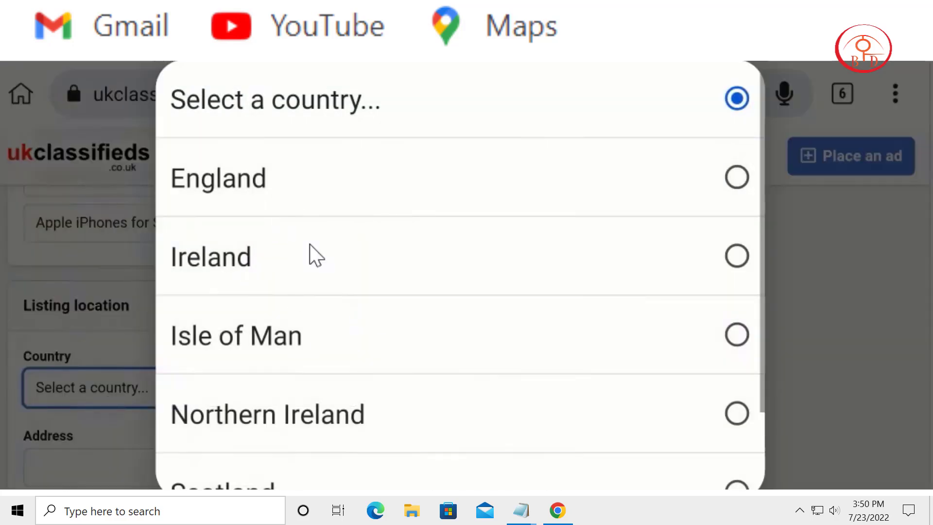
left_click(311, 180)
left_click(294, 399)
left_click(327, 352)
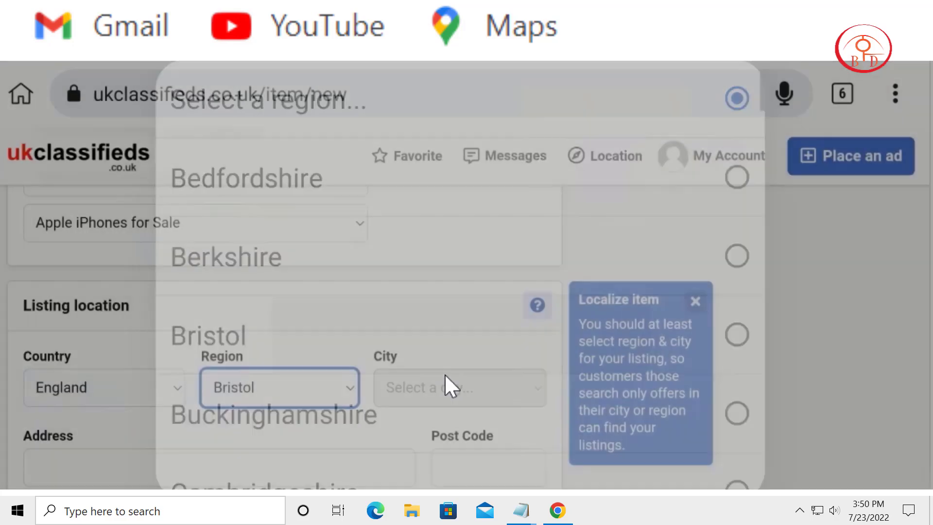
left_click(443, 389)
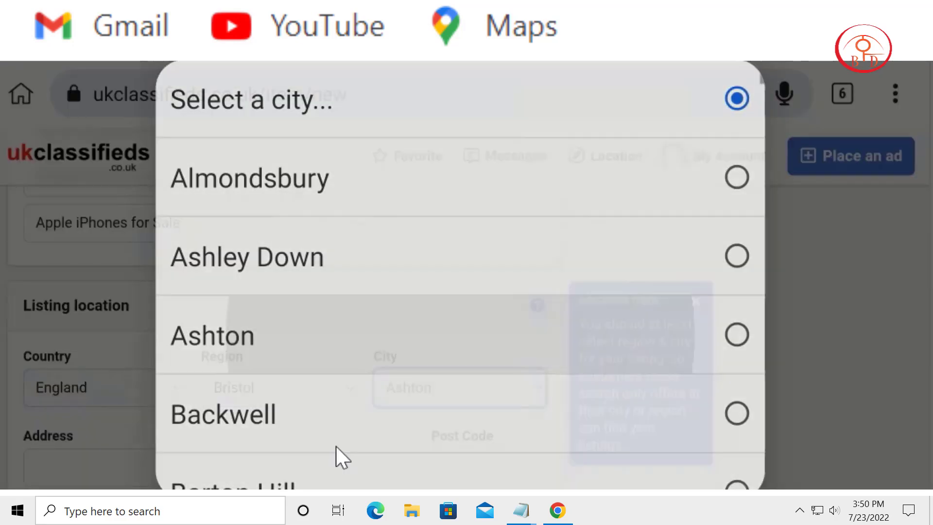
left_click(358, 363)
Step: Copy the full postcode from the ukpostcode.org page and paste it into the ad's Address field
scroll(358, 365, "down", 2)
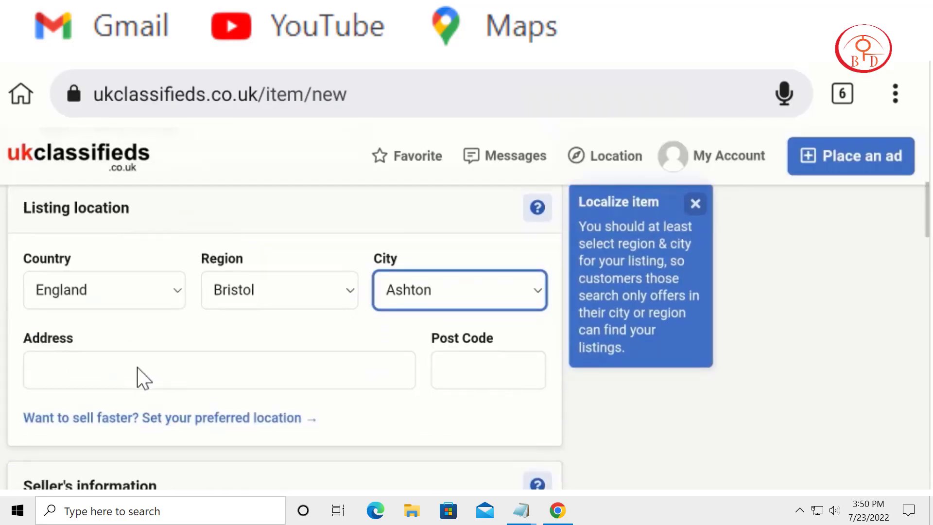
left_click(106, 367)
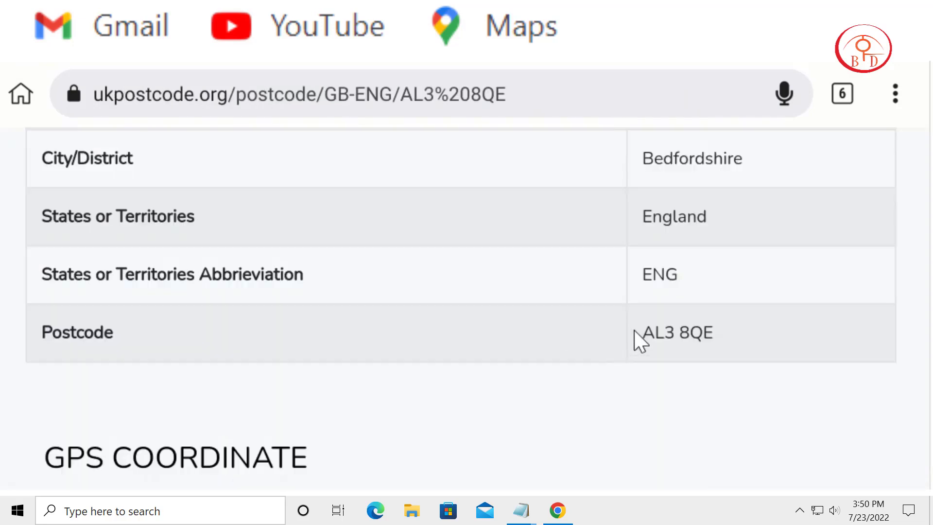
double_click(634, 330)
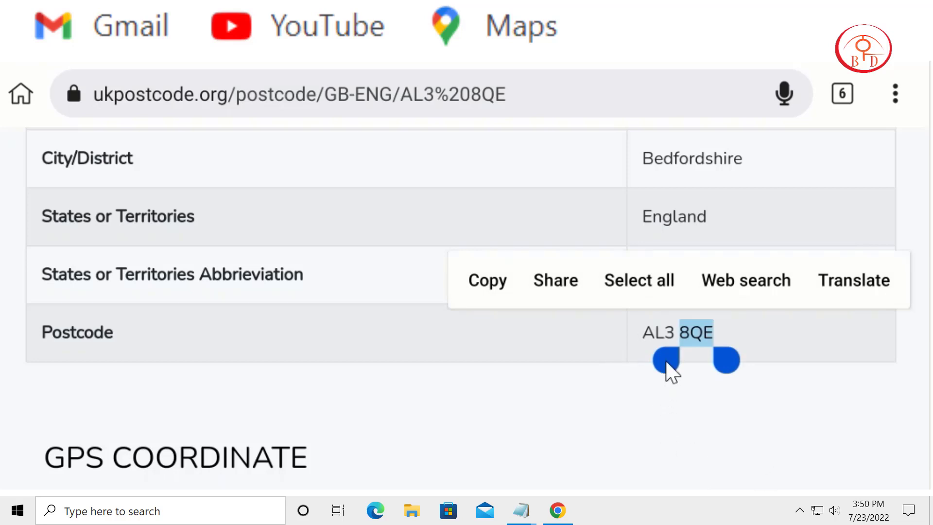
left_click_drag(666, 363, 631, 360)
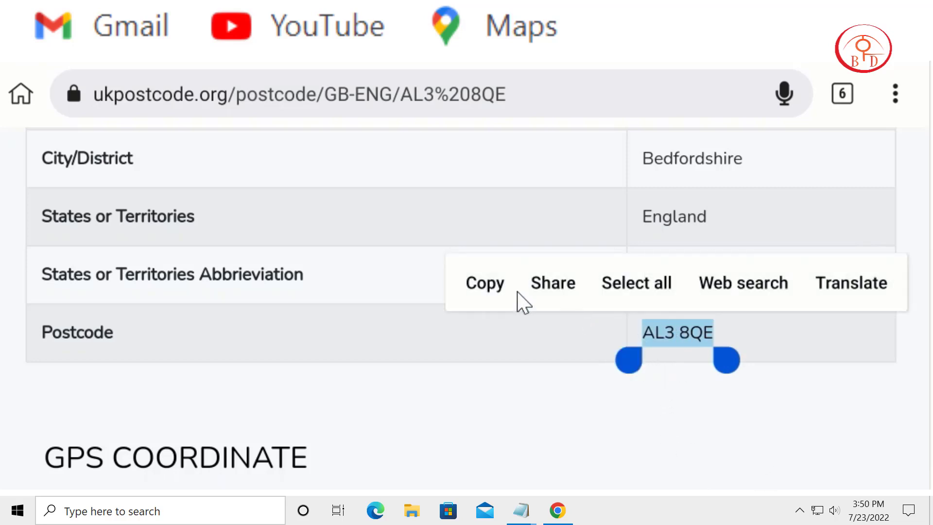
left_click(483, 284)
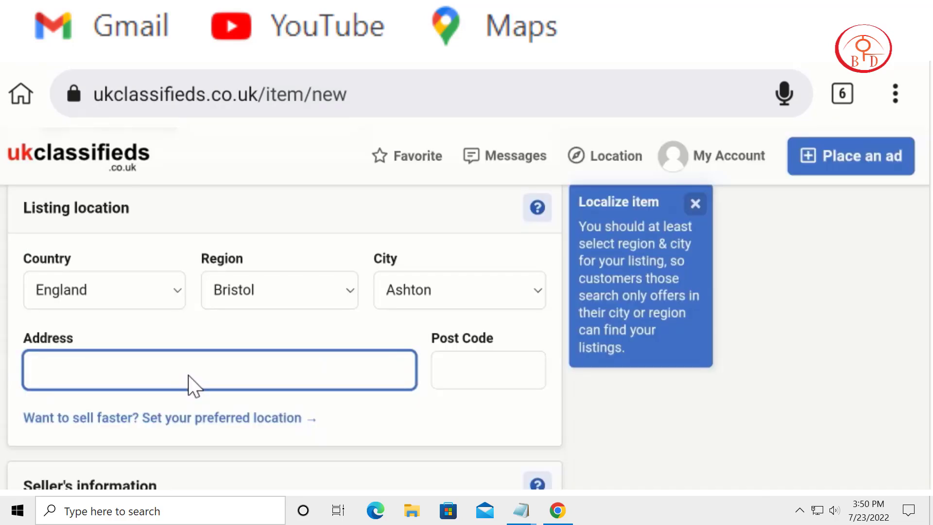
left_click(188, 375)
left_click(188, 374)
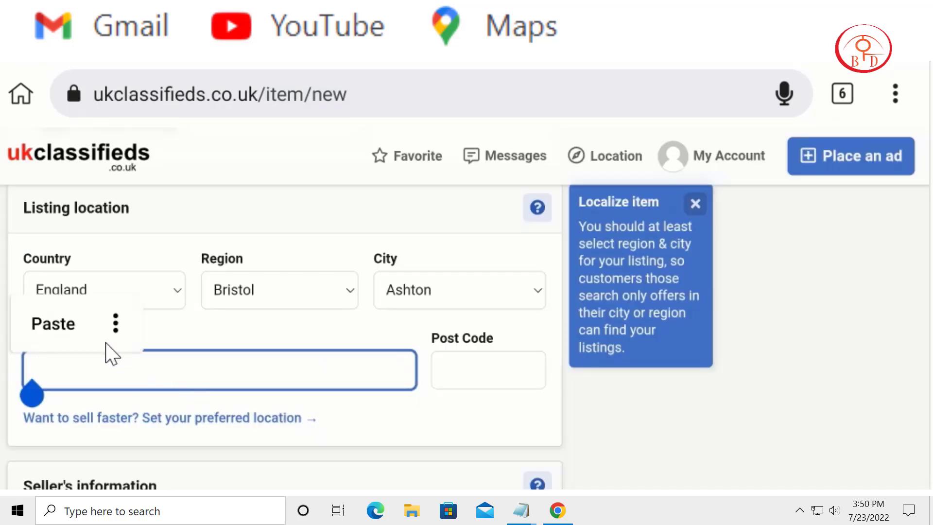
left_click(37, 325)
Step: Mark the ad's price as Item for free
scroll(266, 274, "down", 2)
scroll(366, 403, "down", 5)
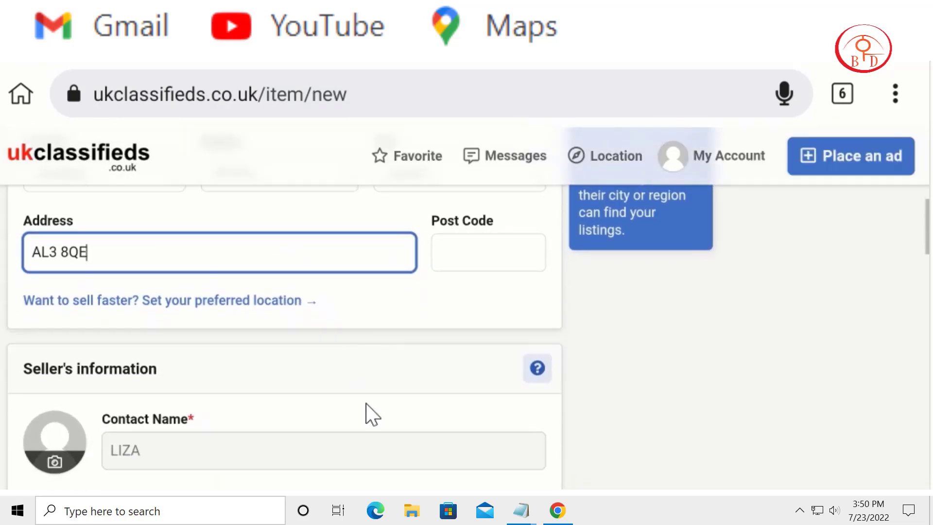
scroll(673, 264, "down", 4)
scroll(655, 401, "down", 5)
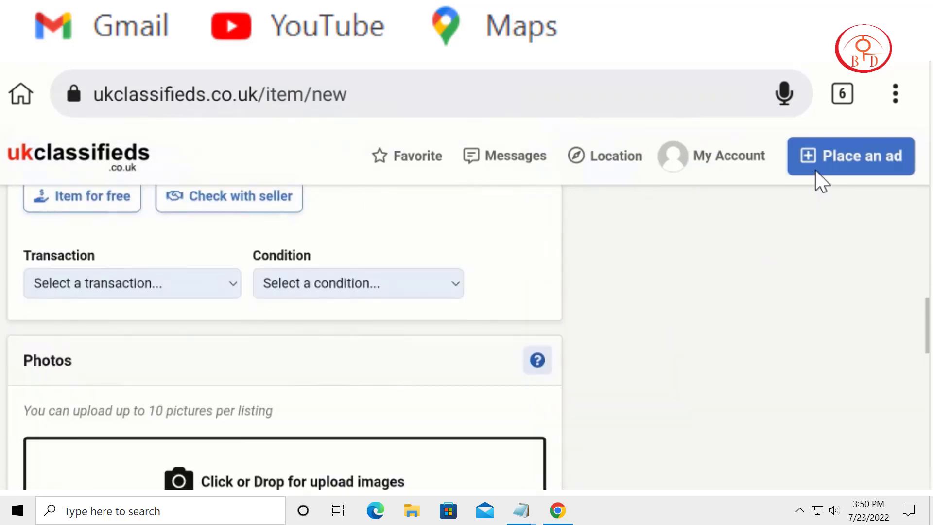
scroll(659, 440, "up", 3)
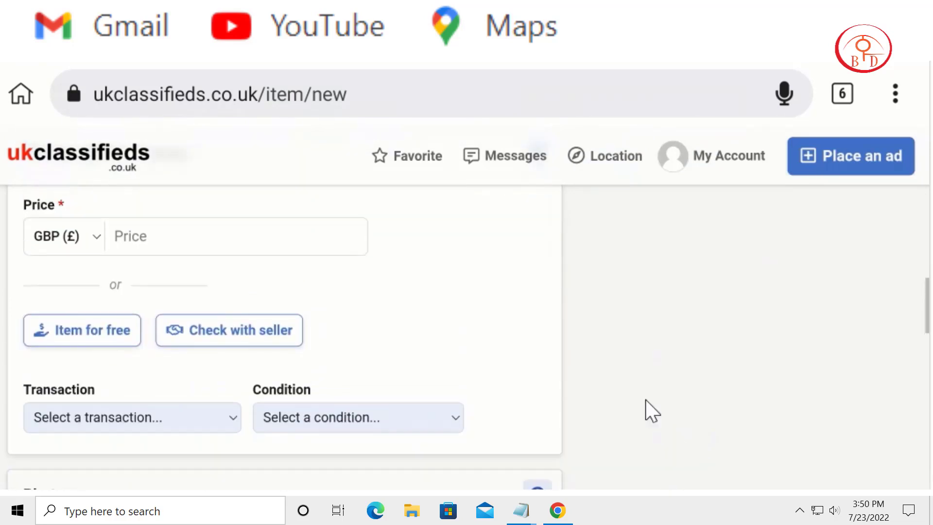
left_click(60, 333)
Step: Set the ad's transaction to Sell and its condition to New
scroll(394, 380, "down", 3)
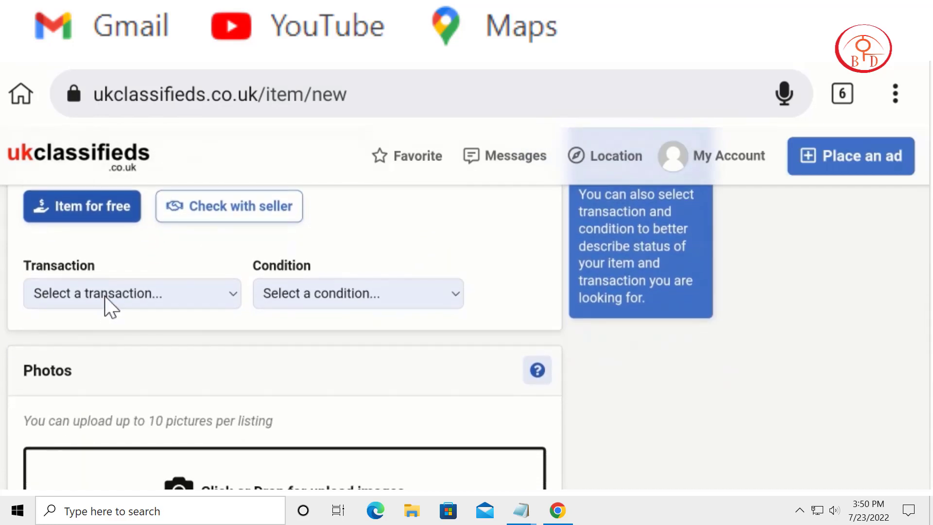
left_click(104, 295)
left_click(214, 202)
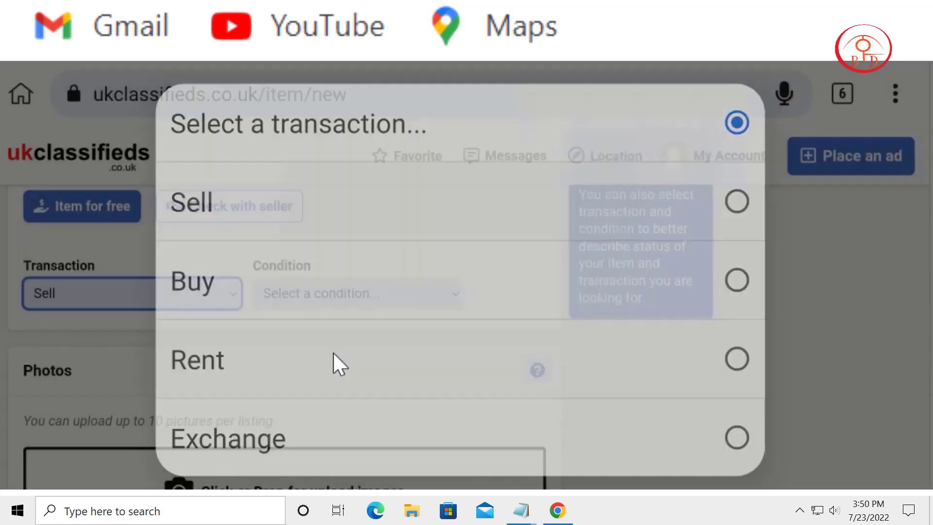
left_click(343, 301)
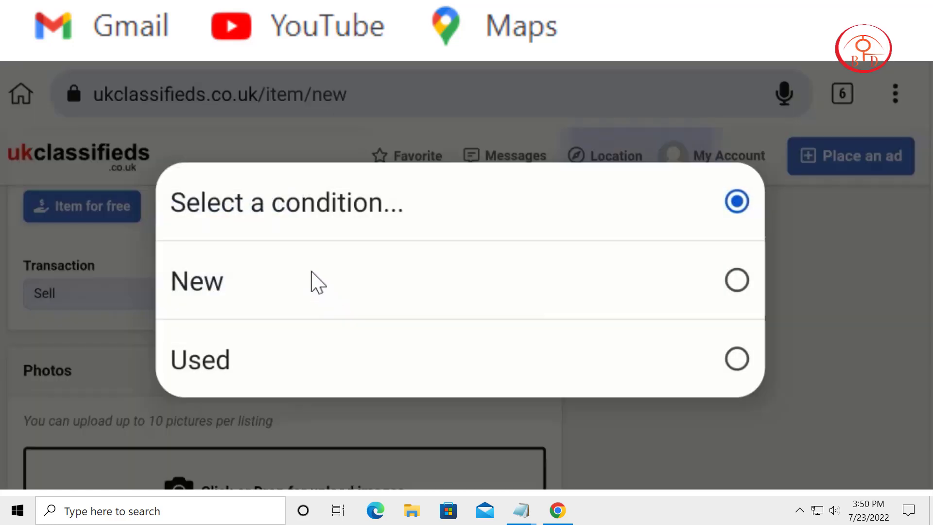
left_click(240, 271)
Step: Upload two iPhone images to the ad's Photos section
scroll(567, 254, "down", 3)
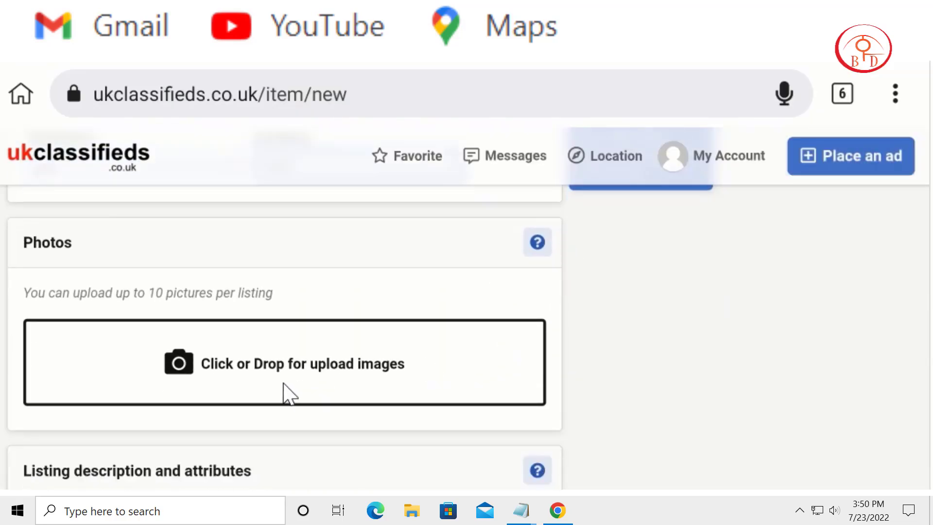
left_click(280, 362)
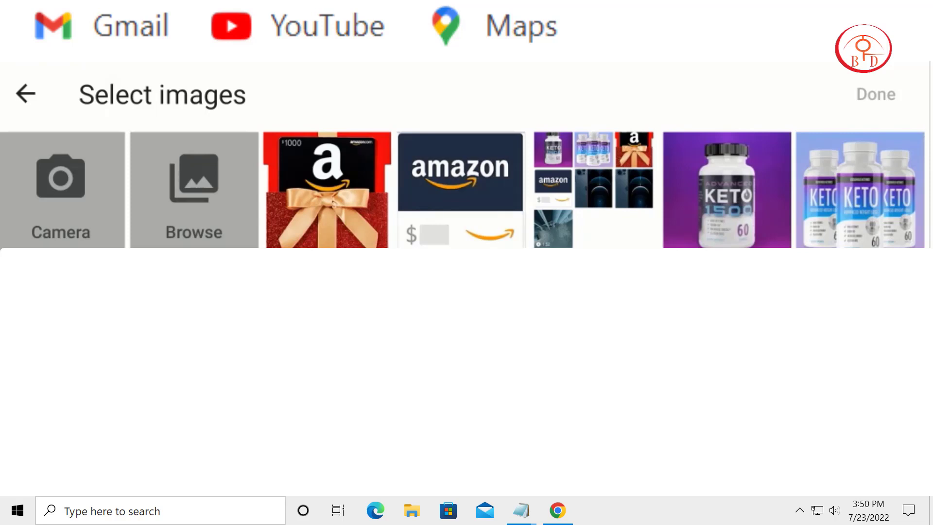
left_click(887, 95)
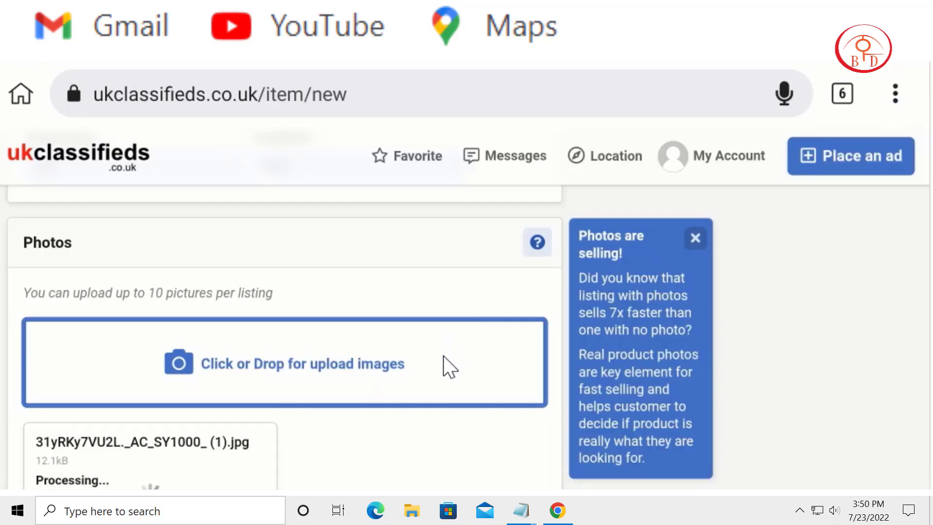
left_click(389, 369)
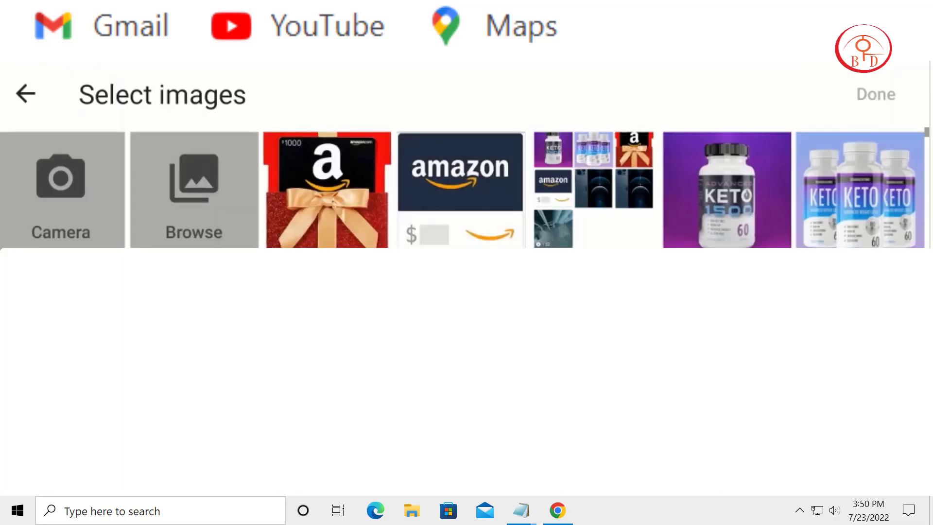
left_click(874, 92)
Step: Switch to the cpafull publisher page and go to page 17 of the All Offers list
scroll(714, 428, "down", 8)
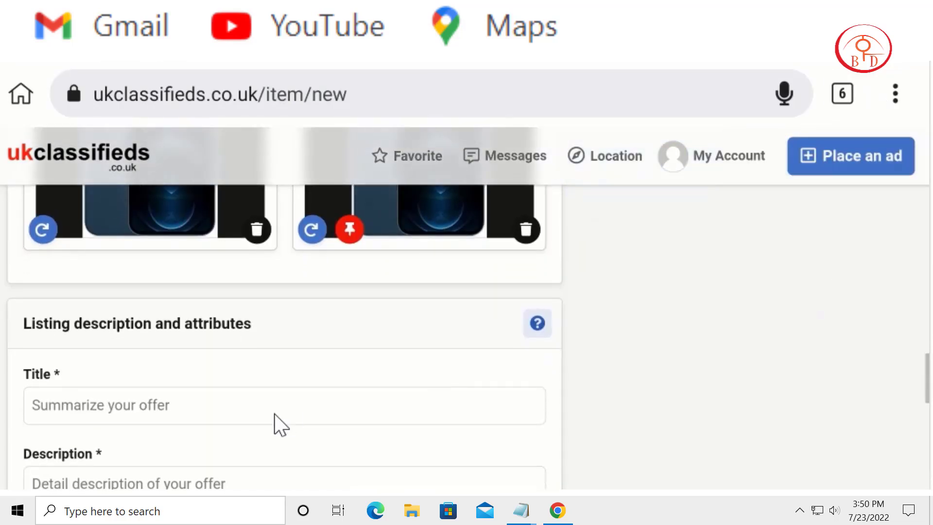
left_click(204, 417)
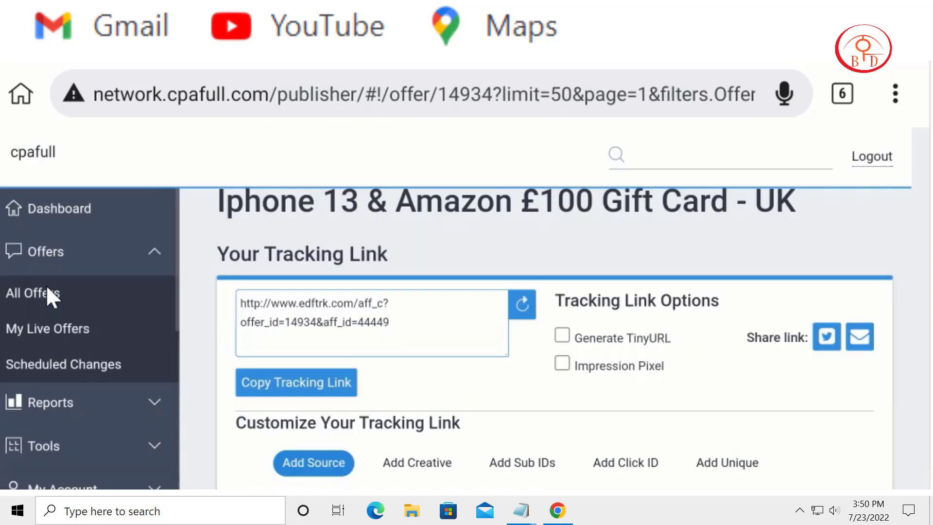
left_click(47, 289)
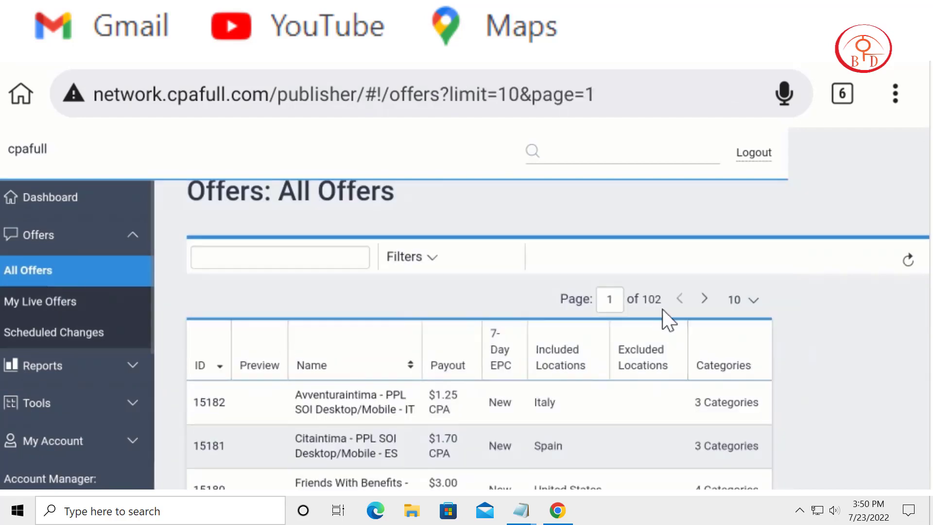
left_click(621, 298)
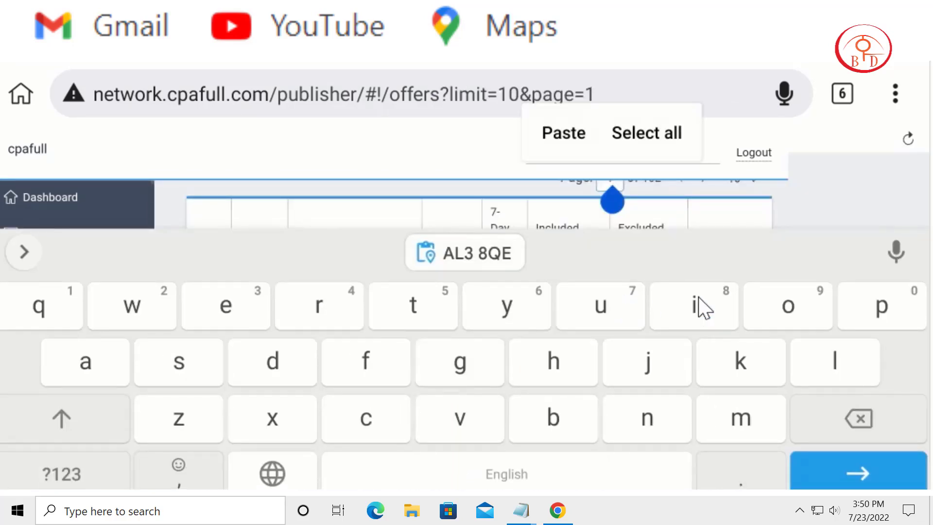
left_click(728, 296)
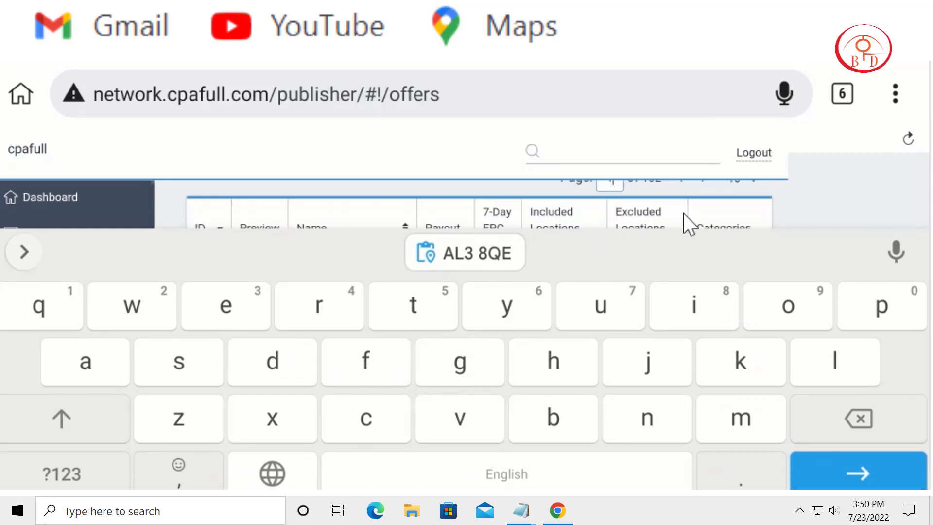
left_click(841, 480)
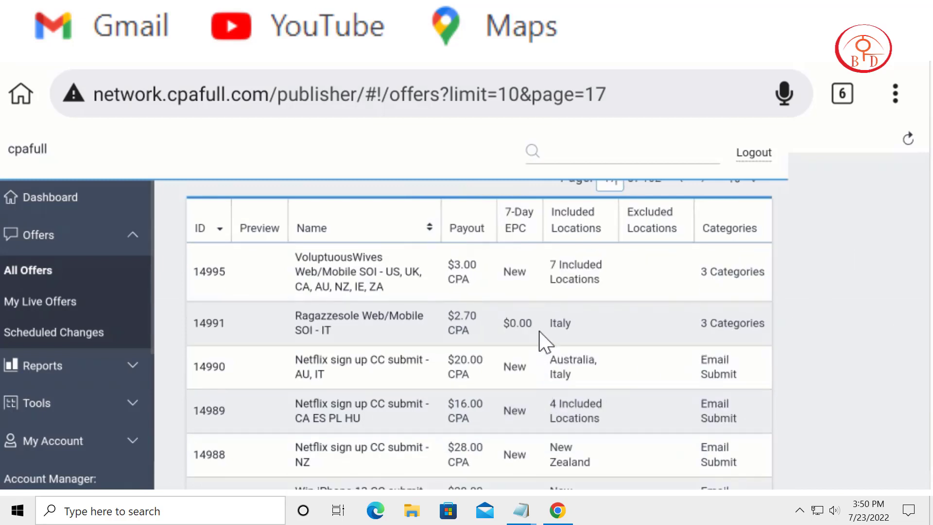
Step: Open the offer "Win iPhone 13 CC submit - CA ES PL HU" from the offers list
left_click_drag(541, 340, 700, 222)
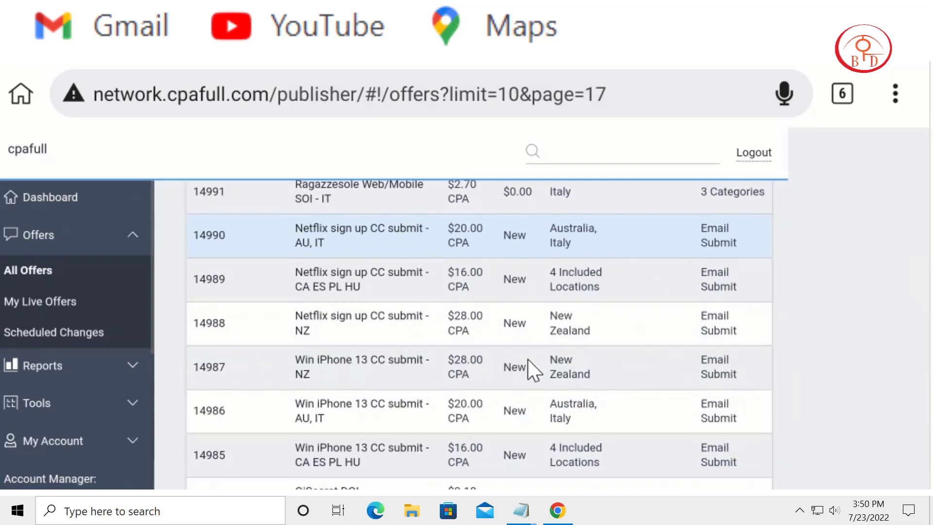
left_click_drag(527, 362, 677, 234)
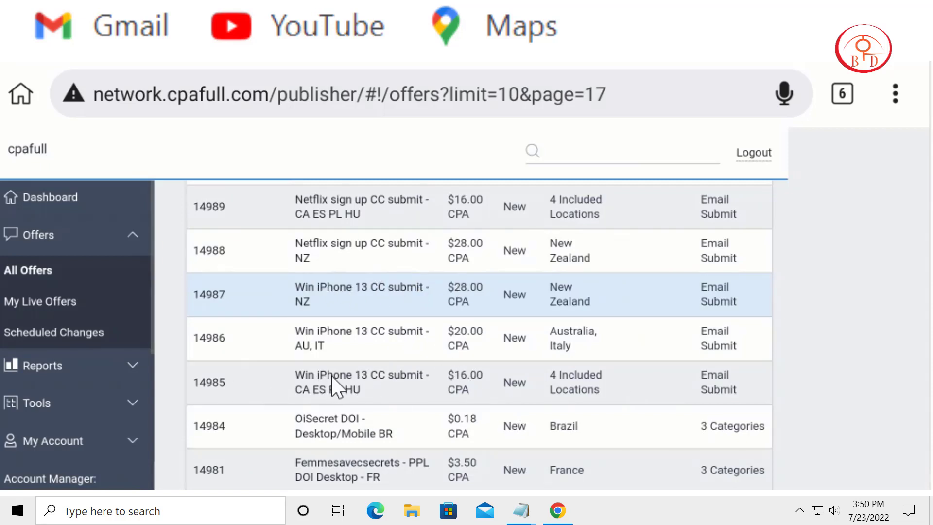
left_click(352, 378)
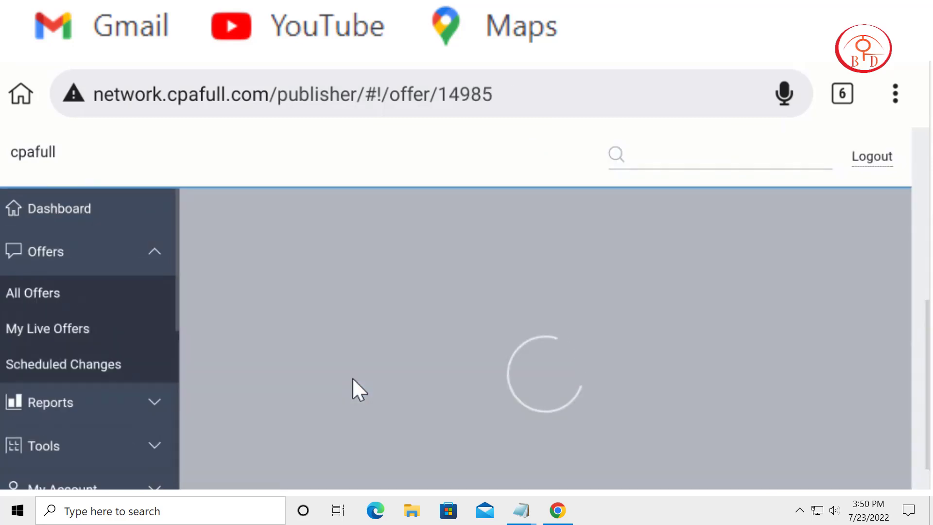
Step: Copy "Win iPhone 13" from the offer's heading and paste it into the ad's Title field on ukclassifieds
scroll(496, 350, "up", 3)
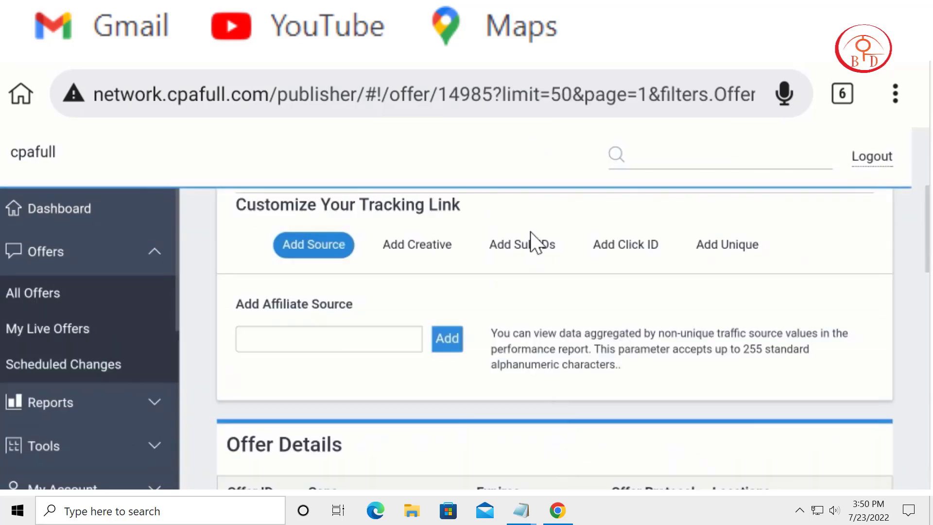
scroll(532, 241, "up", 4)
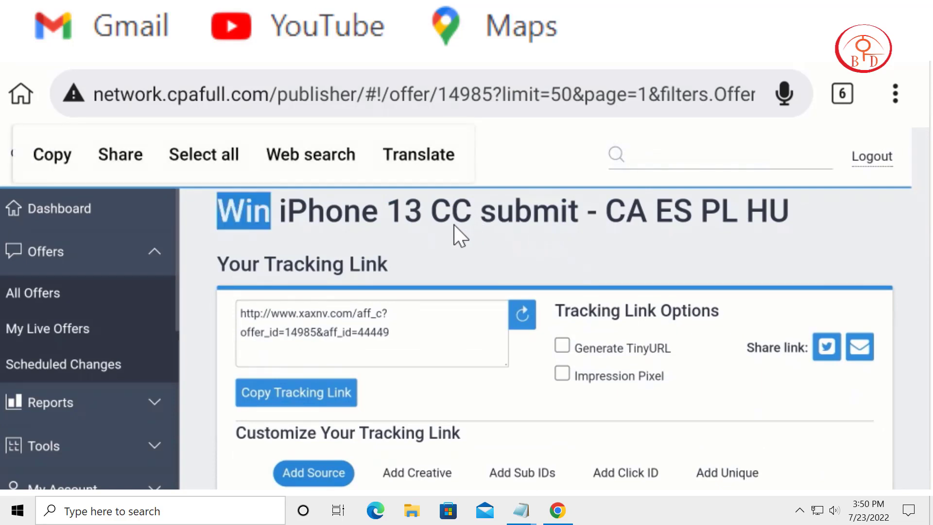
left_click_drag(258, 230, 412, 233)
key("ctrl+c")
left_click(119, 153)
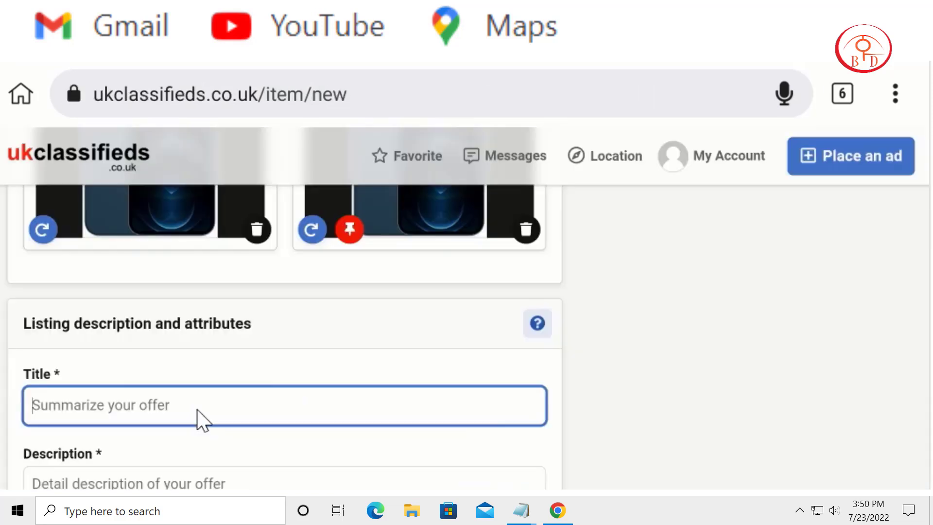
left_click(198, 415)
left_click(47, 361)
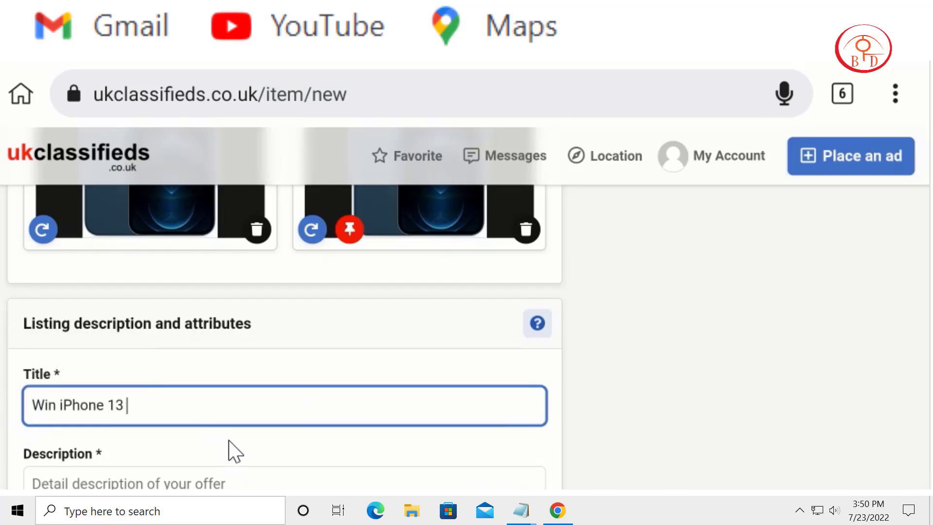
Step: Paste the iPhone 13 Pro Max promotional text into the ad's Description field
scroll(229, 439, "down", 2)
left_click(218, 417)
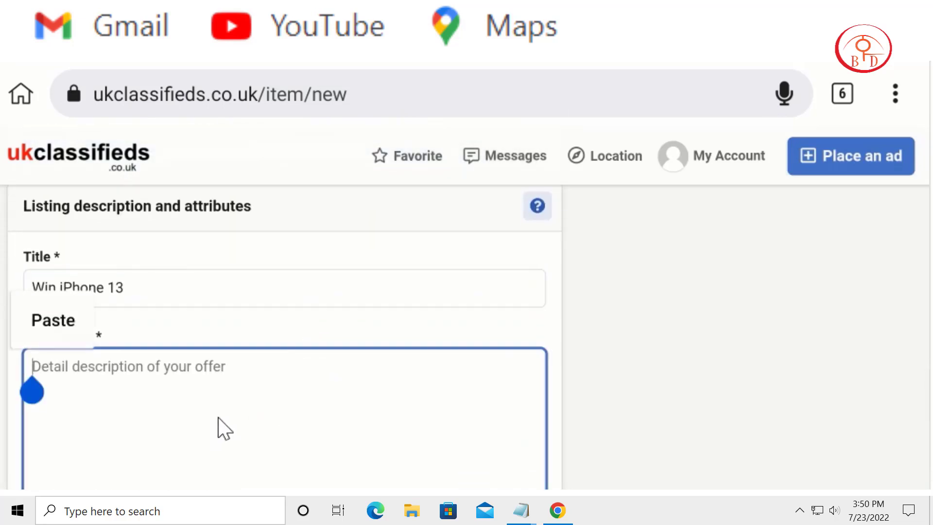
left_click(288, 385)
left_click(287, 385)
left_click(32, 323)
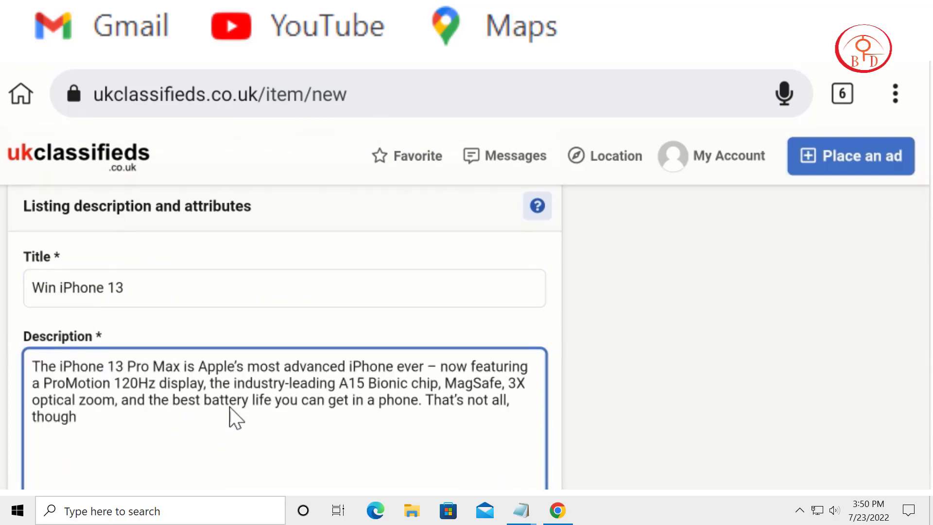
type("By nNow:")
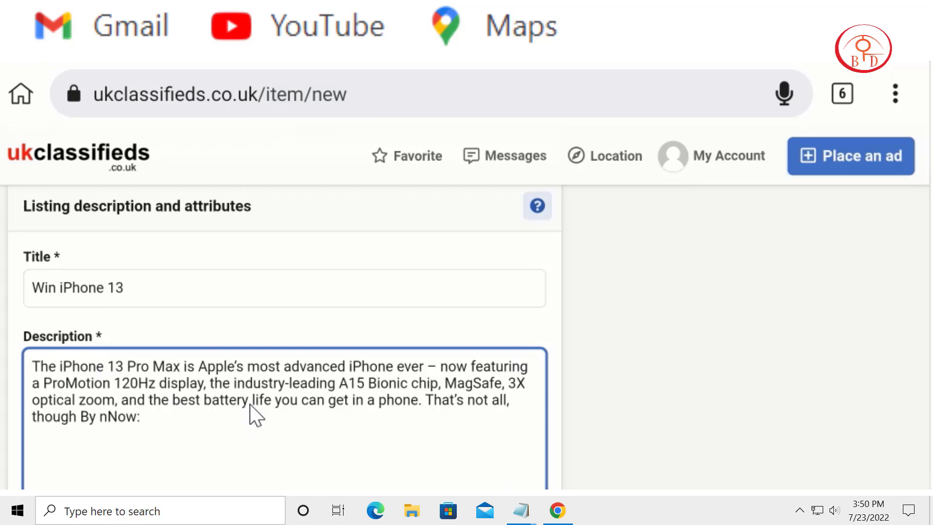
key("BackSpace")
key("BackSpace")
key("BackSpace")
key("BackSpace")
key("BackSpace")
key("BackSpace")
key("BackSpace")
key("BackSpace")
Step: Delete the last letters of "though" in the ad's description and add "free Now:" at the end
key("BackSpace")
key("BackSpace")
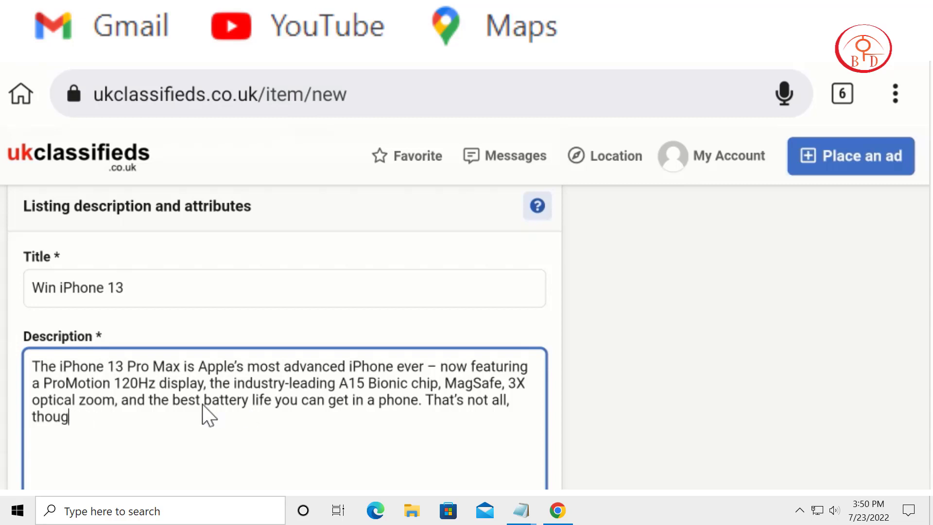
key("BackSpace")
key("BackSpace")
key("BackSpace")
type("free N")
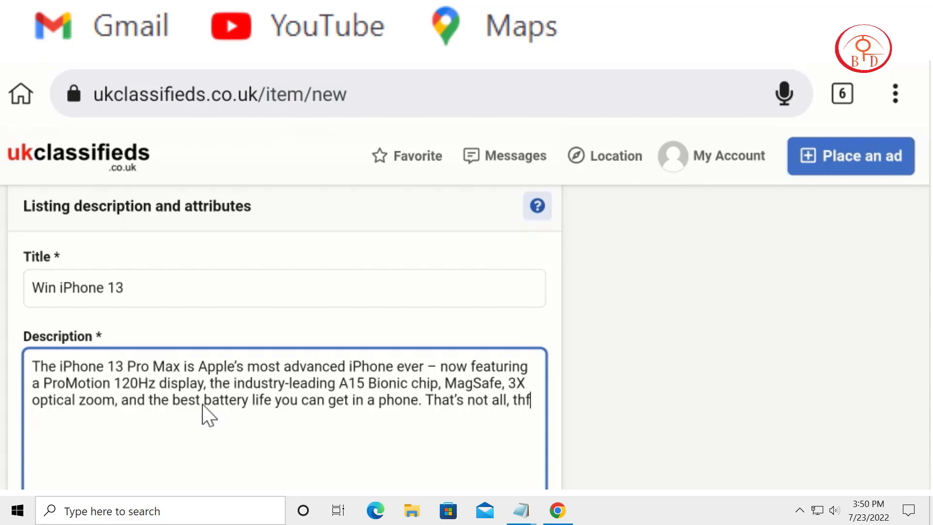
type("ow:")
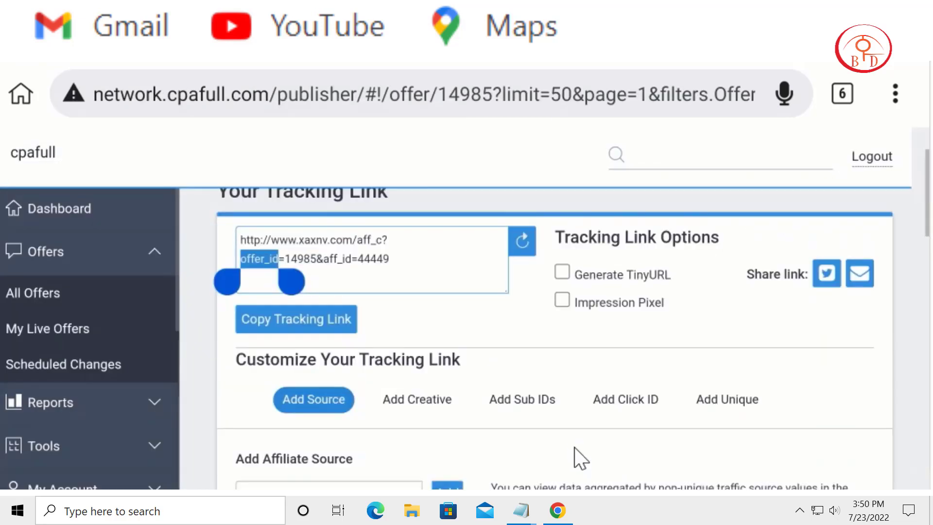
Step: Copy the full tracking link of the iPhone 13 offer from cpafull and paste it after "free Now:" in the description
left_click_drag(232, 322, 232, 292)
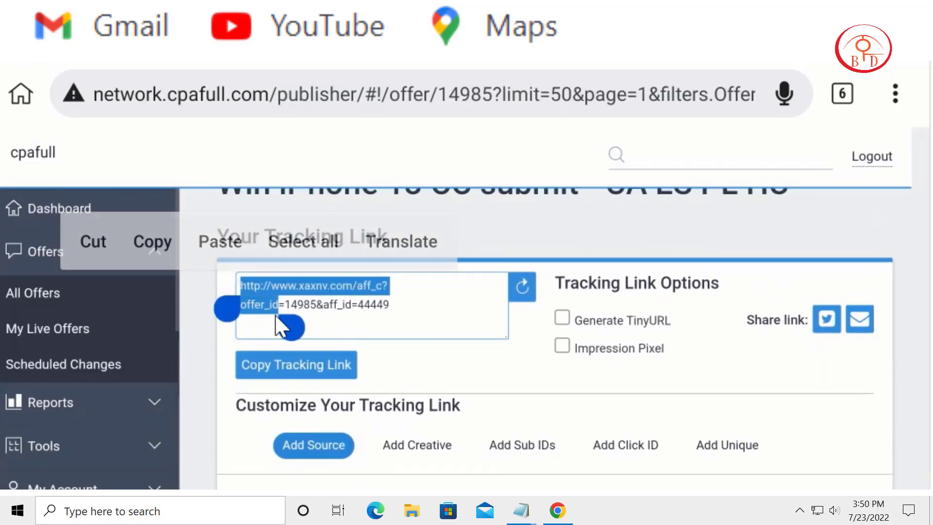
left_click_drag(292, 327, 438, 332)
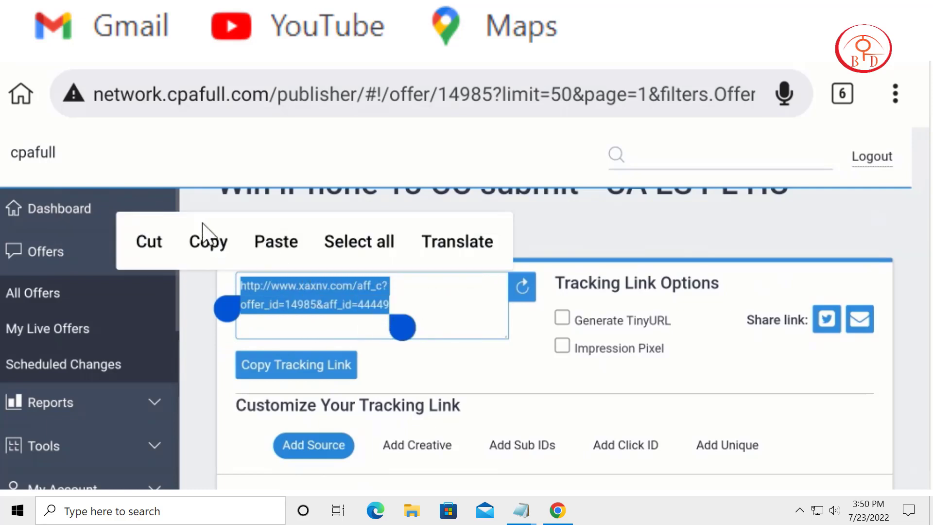
left_click(208, 240)
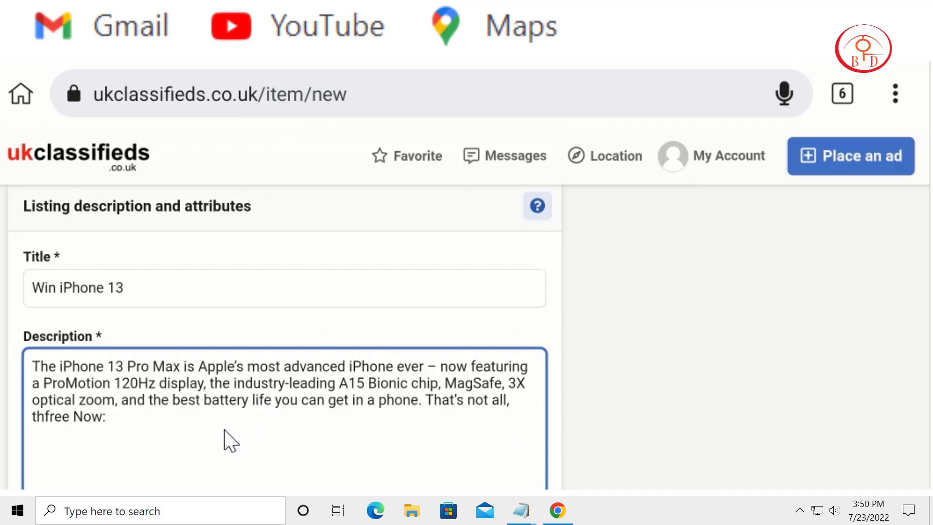
key("ctrl+v")
Step: Paste the offer's tracking link into the ad's Website field
scroll(576, 424, "down", 3)
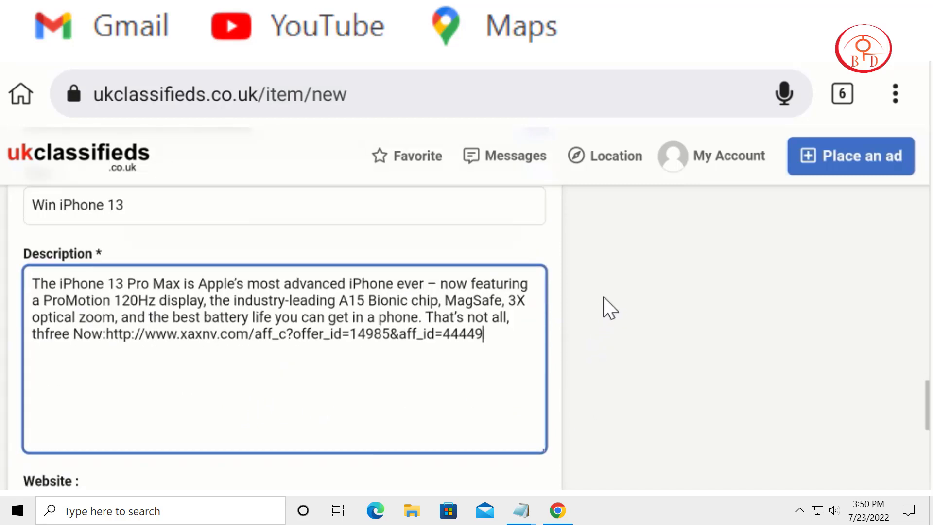
scroll(610, 365, "down", 1)
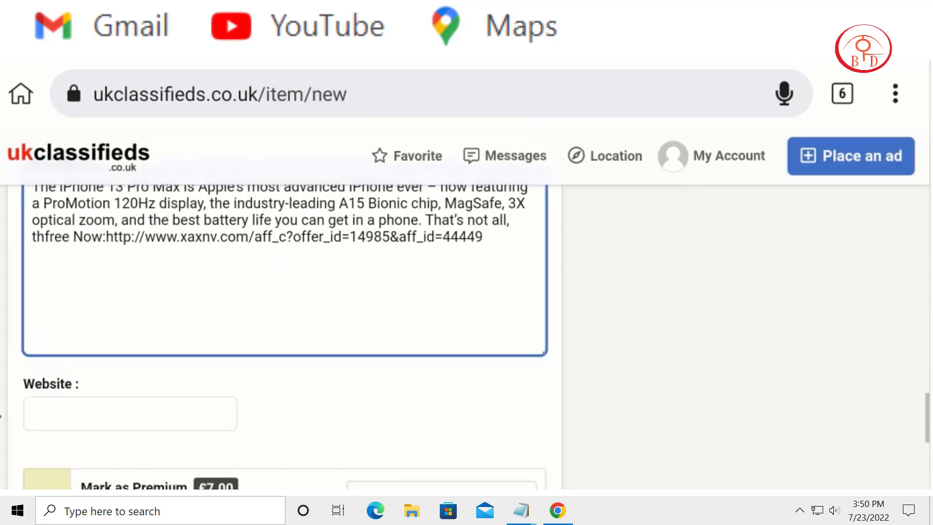
left_click(57, 400)
left_click(57, 402)
left_click(46, 369)
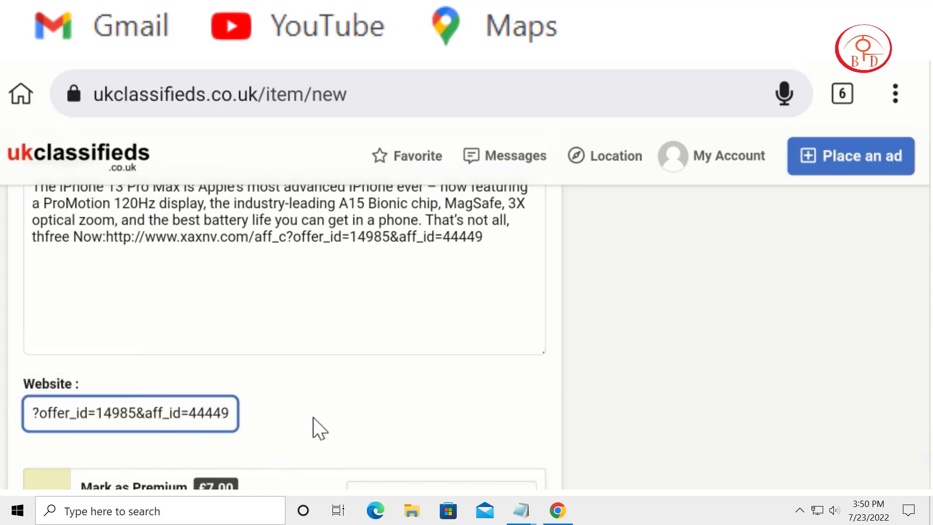
scroll(340, 389, "down", 2)
scroll(535, 331, "down", 3)
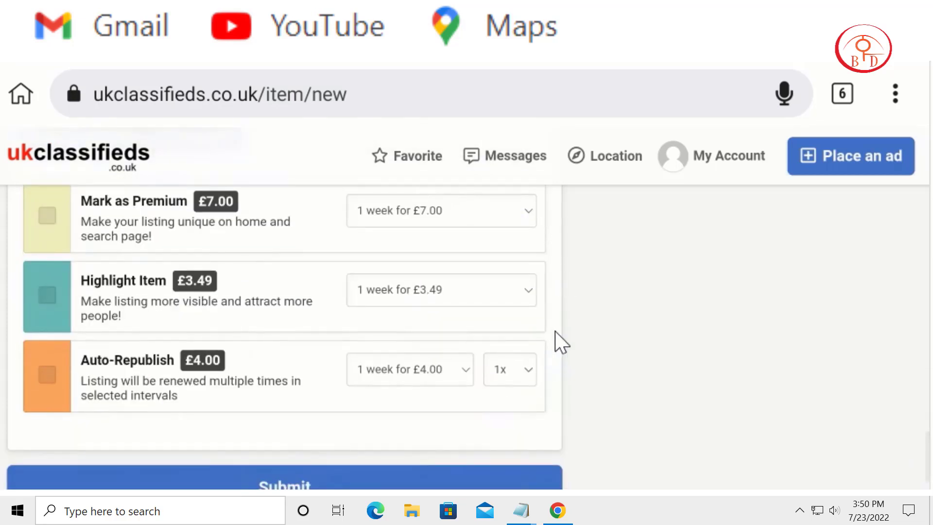
Step: Submit the Win iPhone 13 ad without any paid promotion and look through the account's listings
scroll(491, 369, "down", 2)
left_click(362, 419)
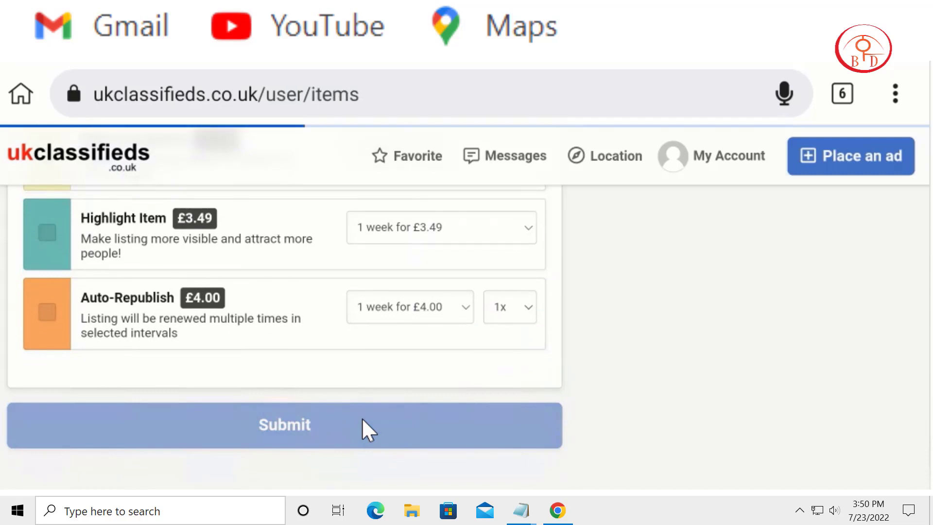
scroll(462, 393, "down", 8)
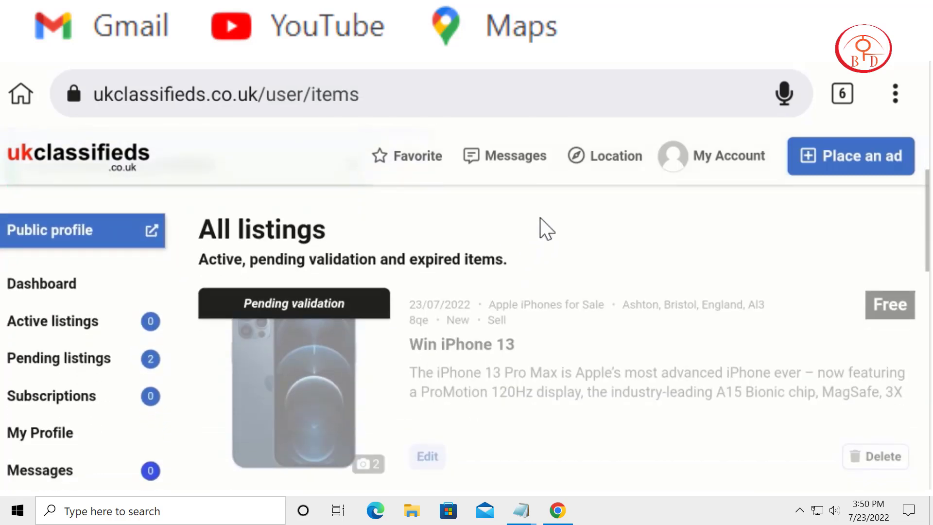
scroll(599, 398, "down", 5)
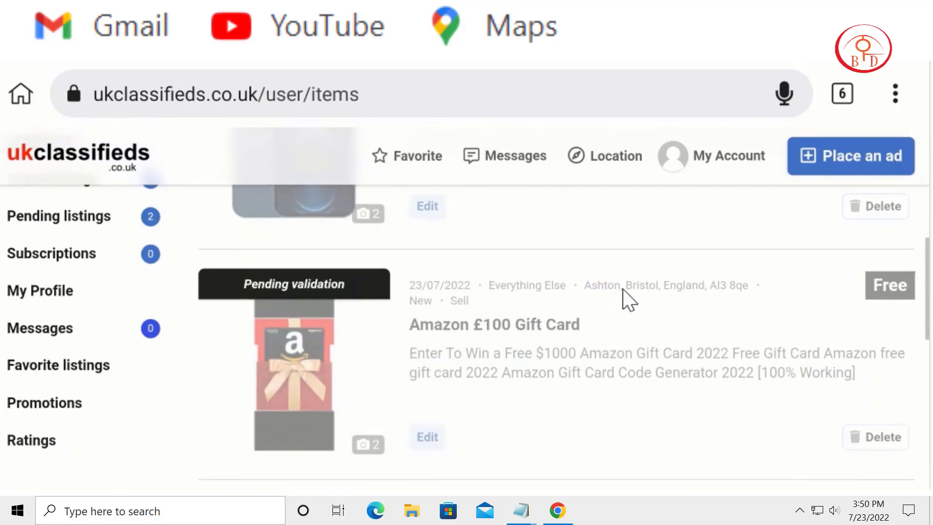
scroll(652, 358, "up", 6)
scroll(524, 339, "up", 4)
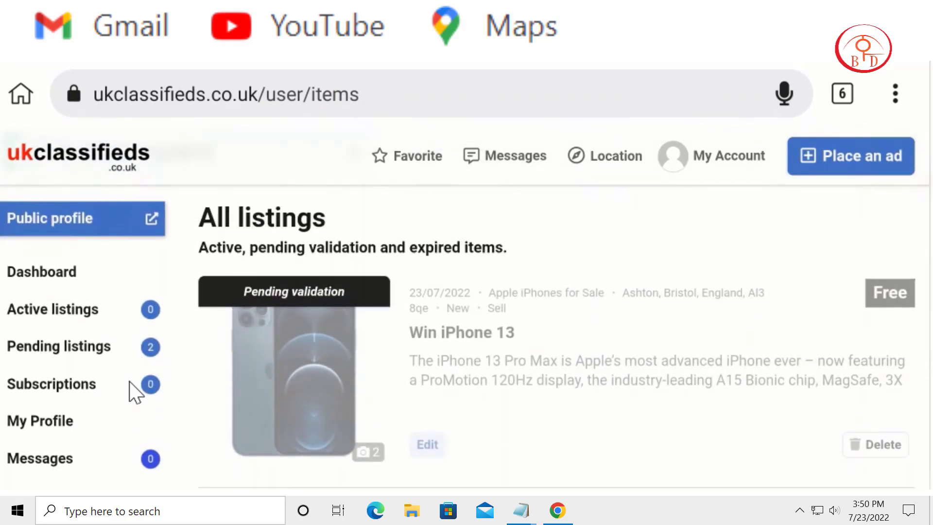
Step: View the account's pending listings and profile page, and return to the ukclassifieds home page
left_click(84, 363)
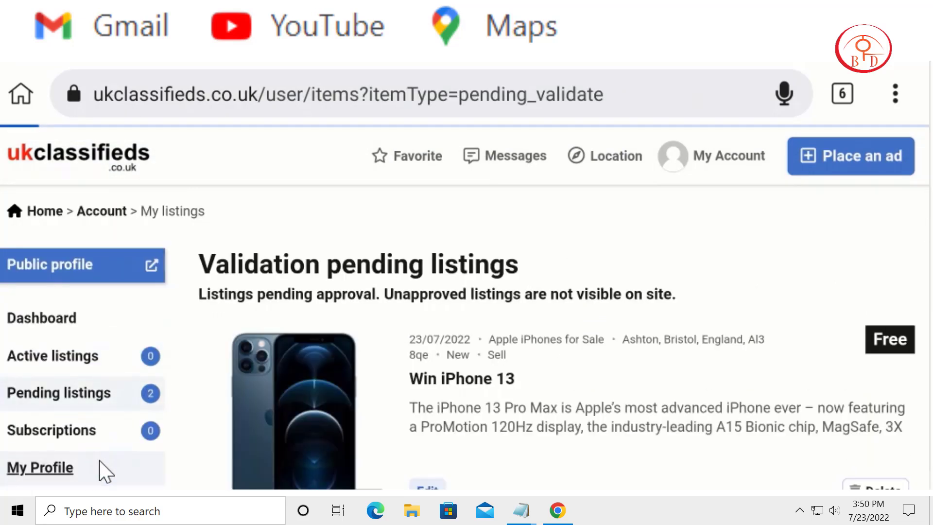
left_click(98, 464)
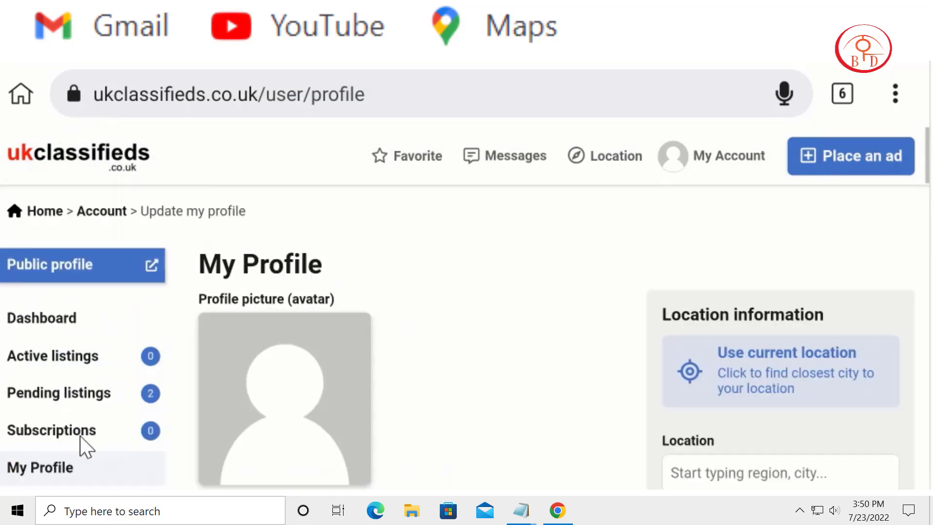
left_click(71, 151)
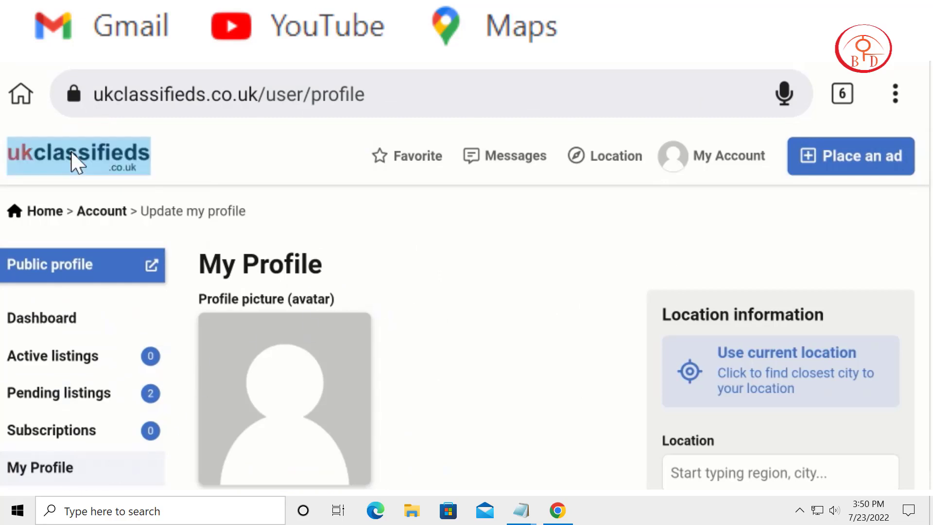